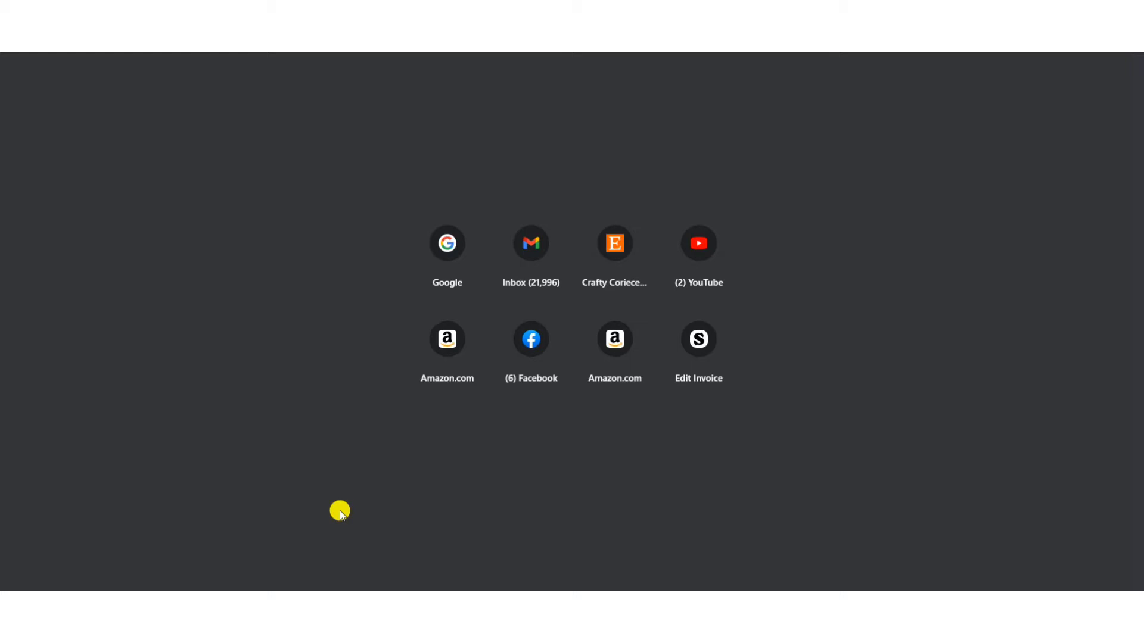
Step: Search Google for "powerpuff girls bliss" and show the image results
click(442, 253)
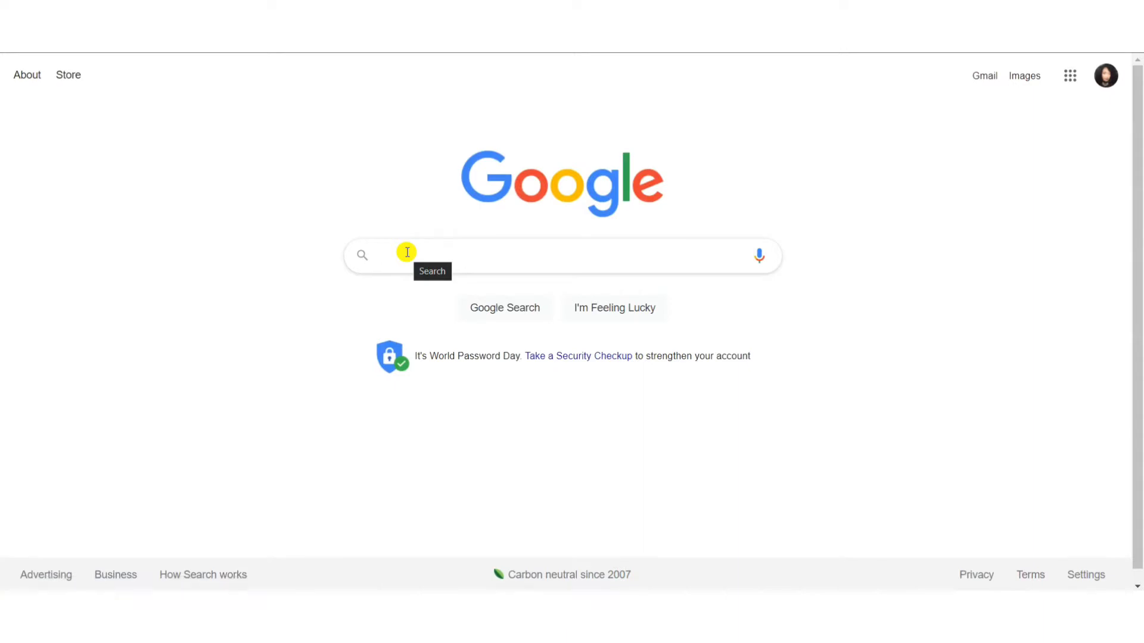
text(pow)
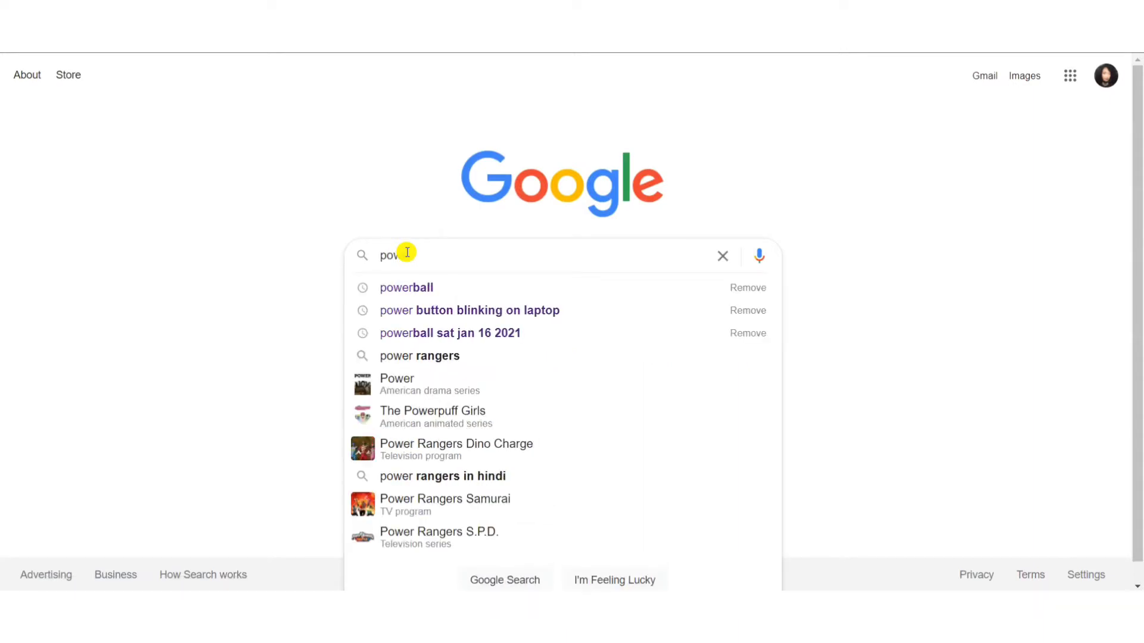
text(erpu)
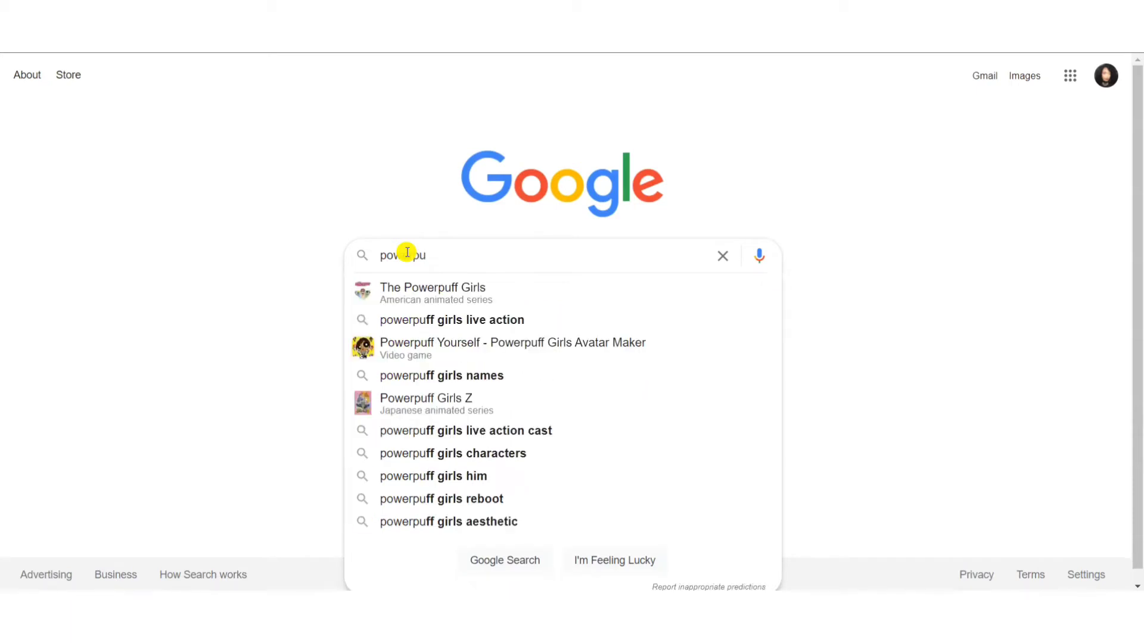
text(ff girls)
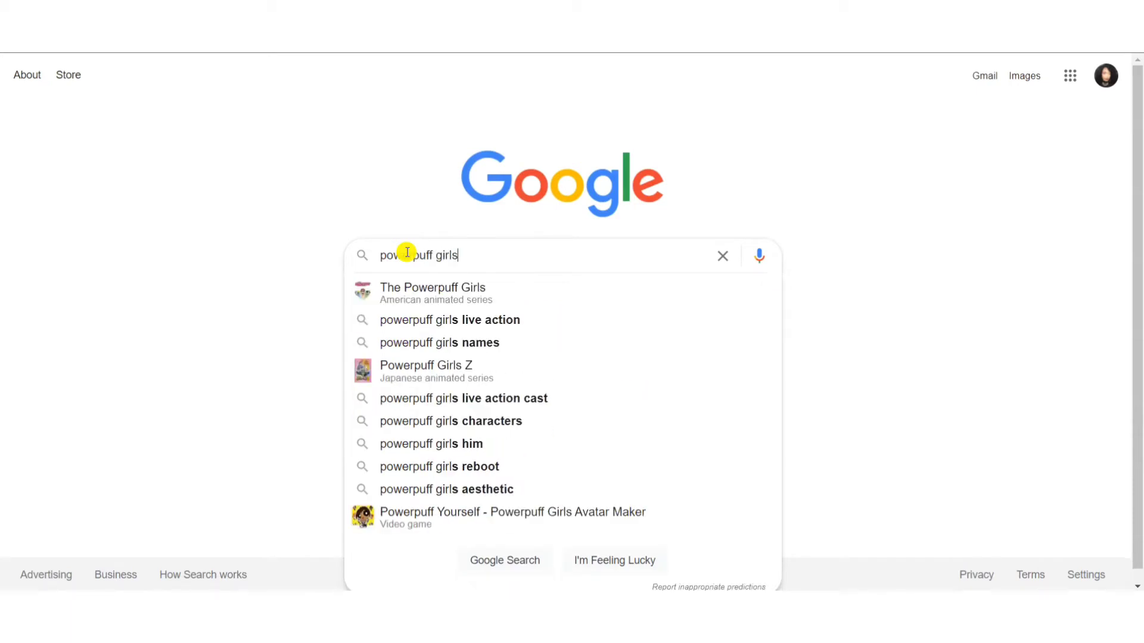
text( bliss)
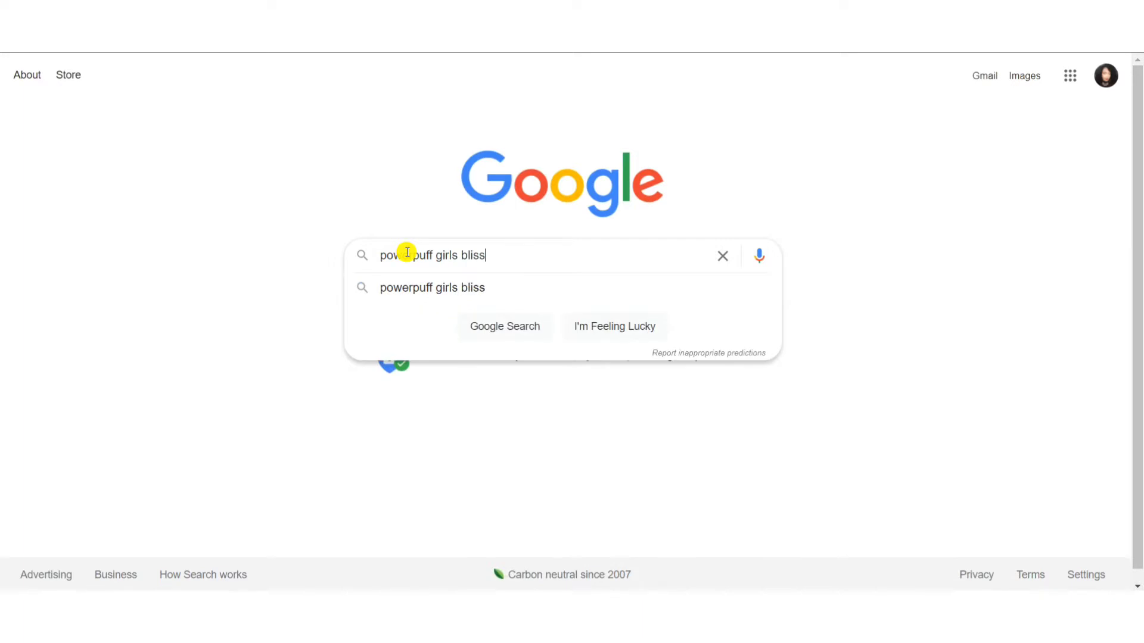
key(Return)
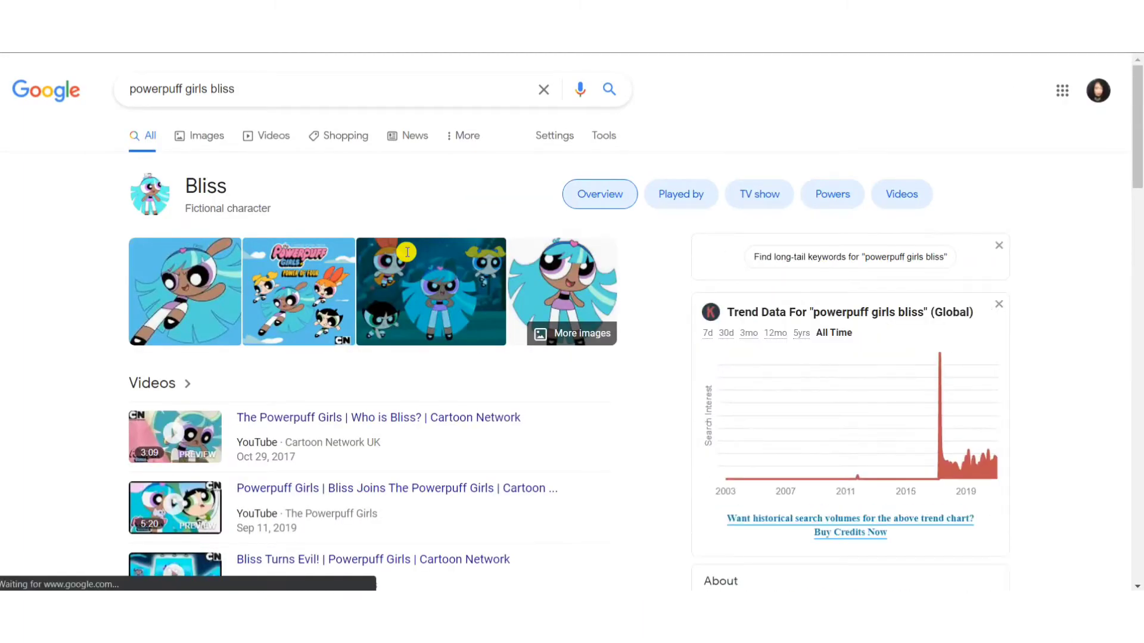
click(199, 136)
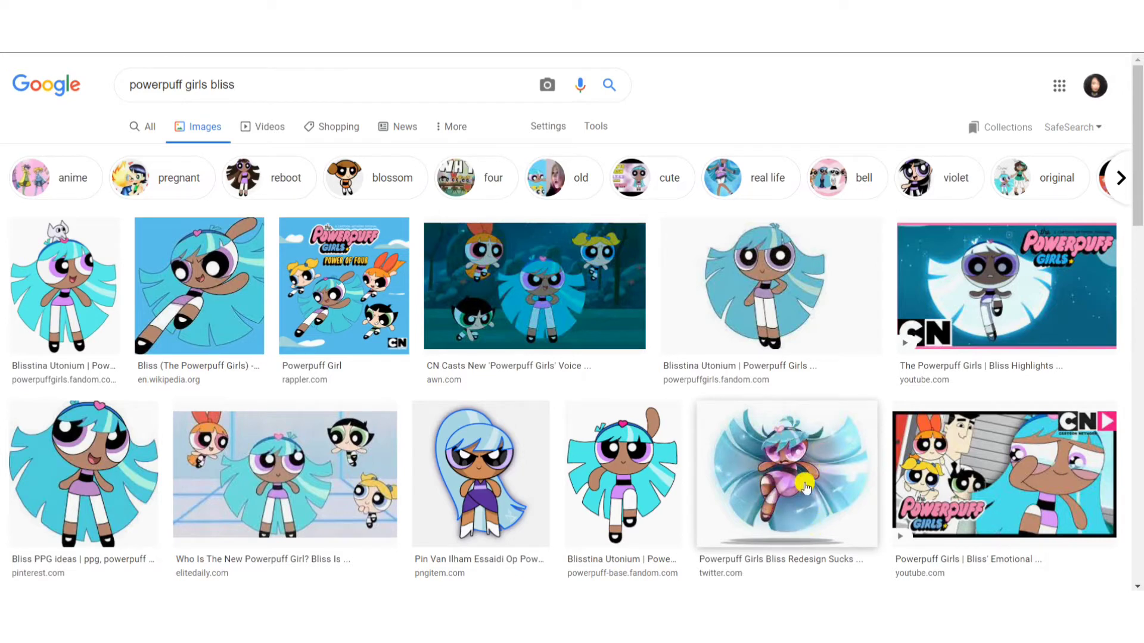
Step: Preview the Twitter and Powerpuff Girls Wiki pictures of Bliss, and open the Pinterest "Bliss PPG ideas" picture
click(787, 448)
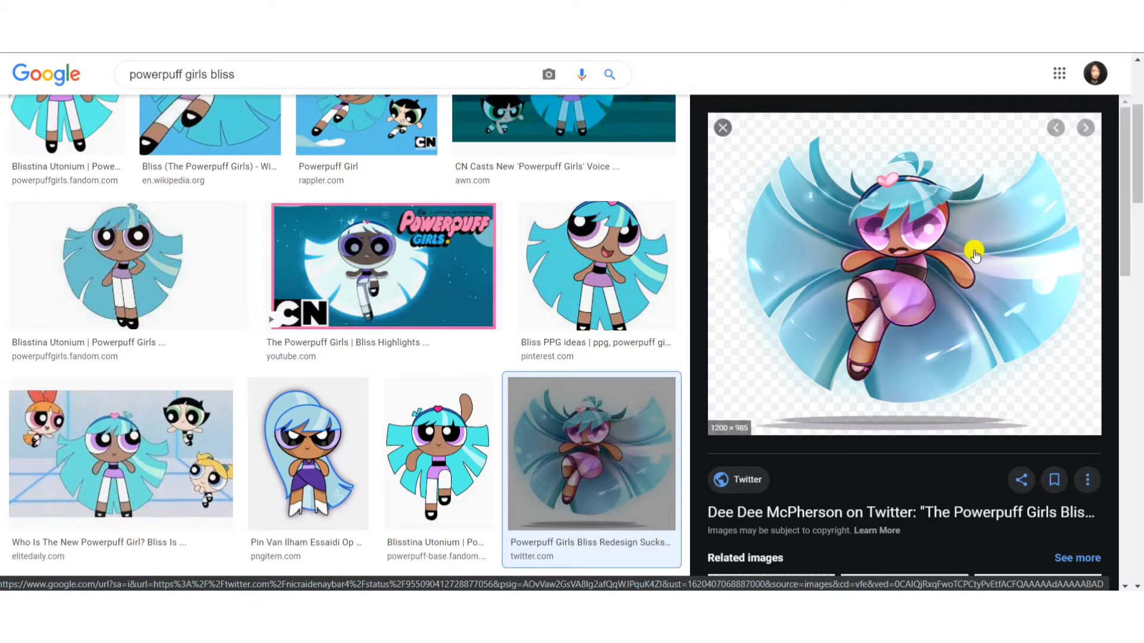
click(723, 129)
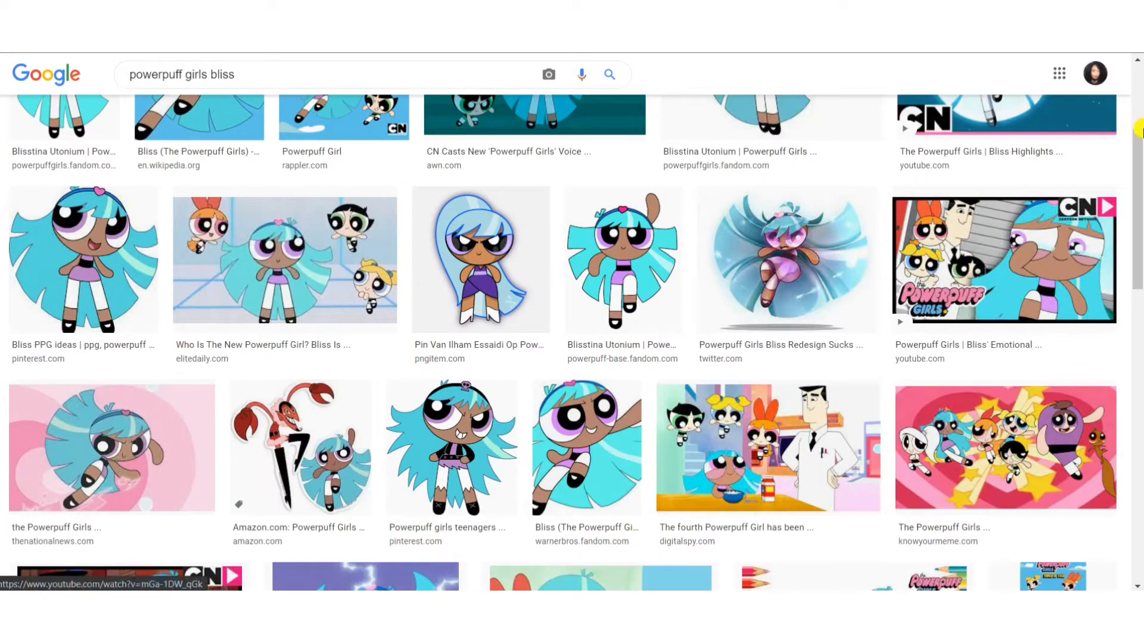
drag(1138, 158, 1138, 94)
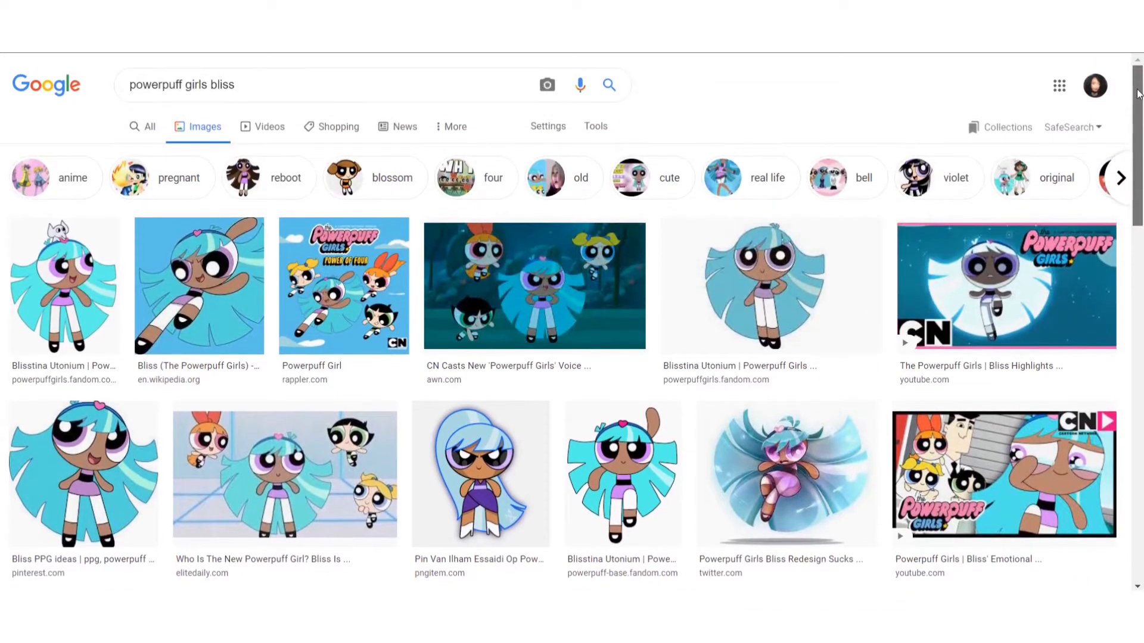
click(811, 280)
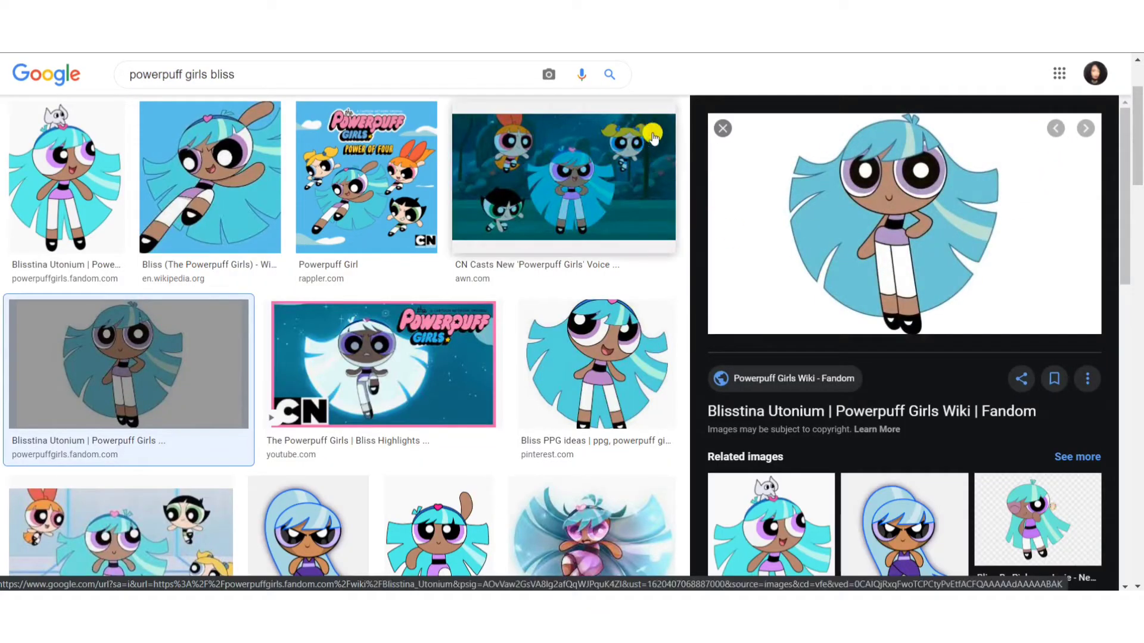
click(724, 136)
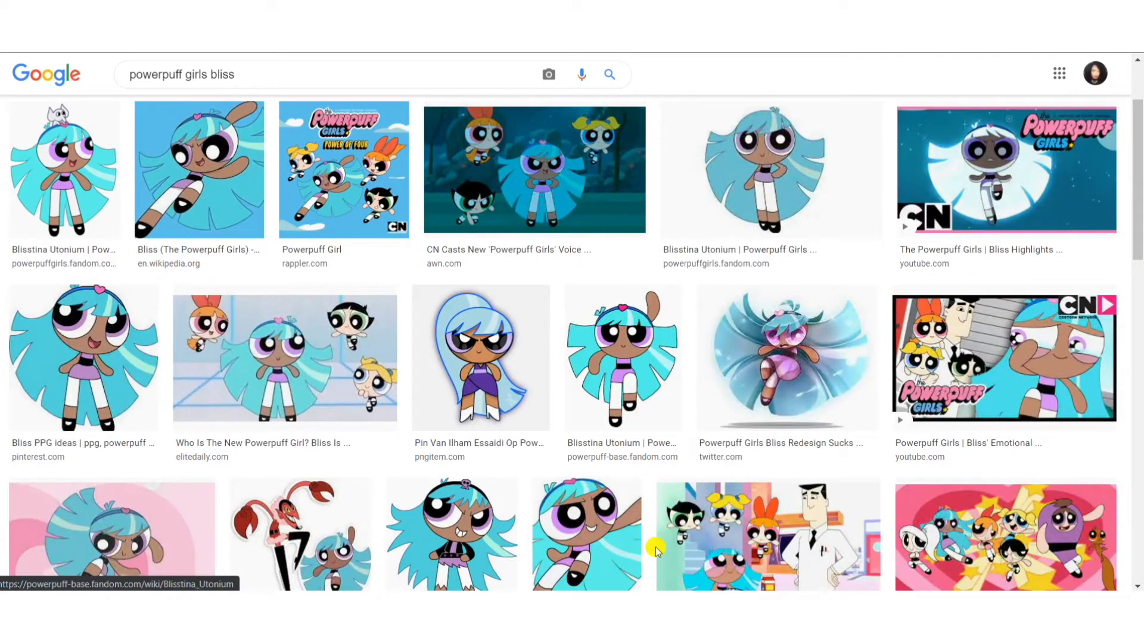
click(124, 396)
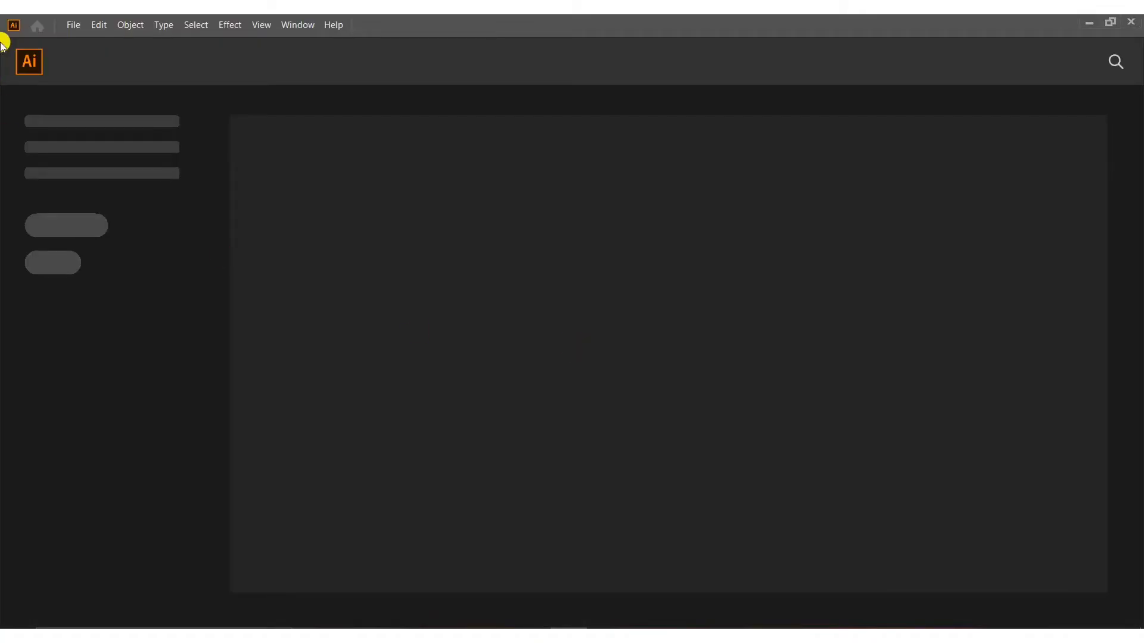
Step: Switch to Adobe Illustrator and create a new landscape document of 1920 x 1080 pt
click(66, 28)
mouse_move(100, 26)
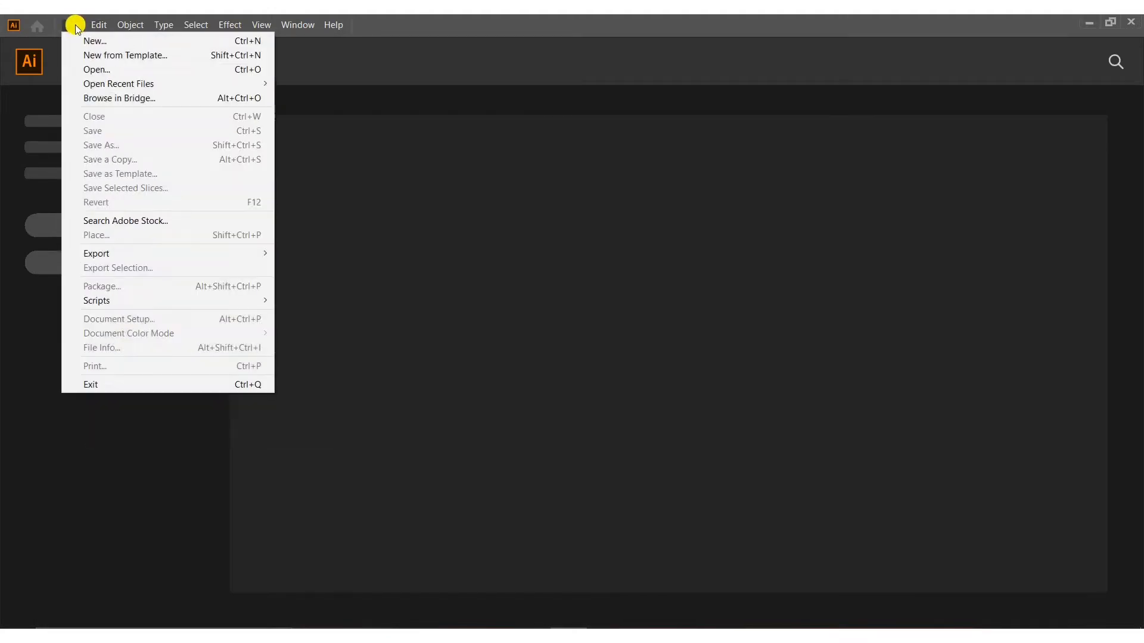
click(100, 39)
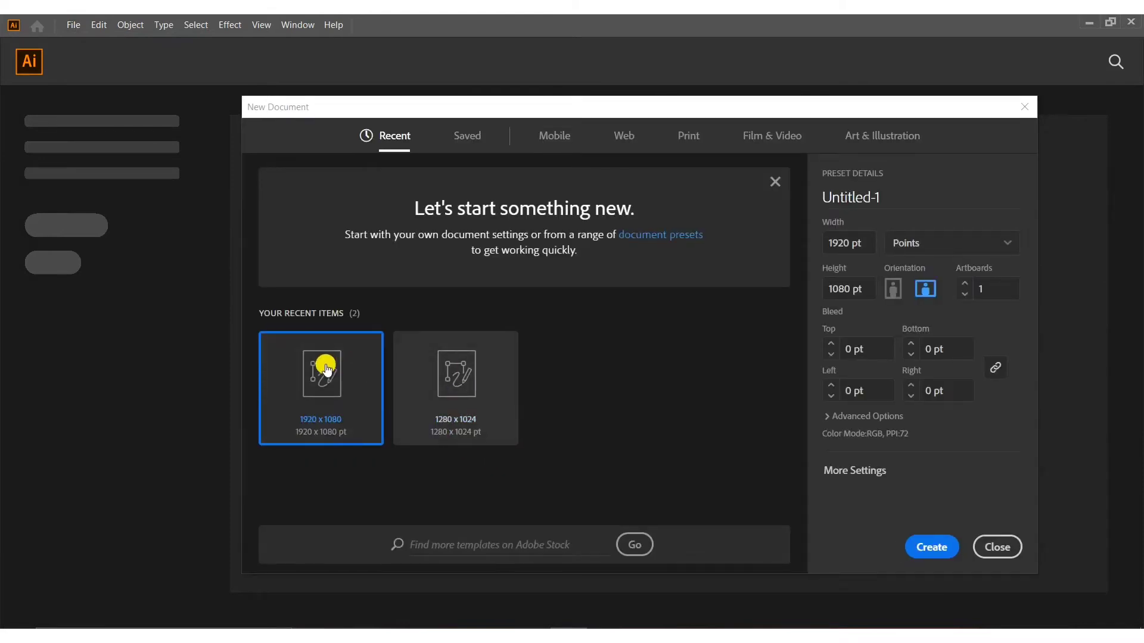
click(939, 549)
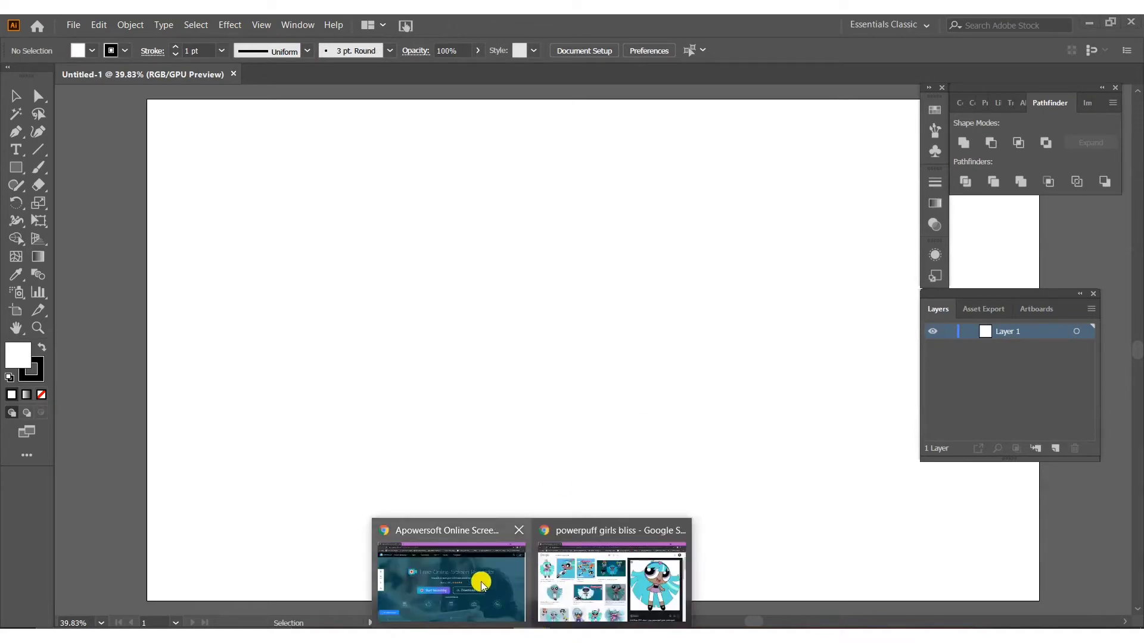
Step: Copy the enlarged Pinterest picture of Bliss from the Chrome image results and paste it onto the Illustrator artboard
click(623, 577)
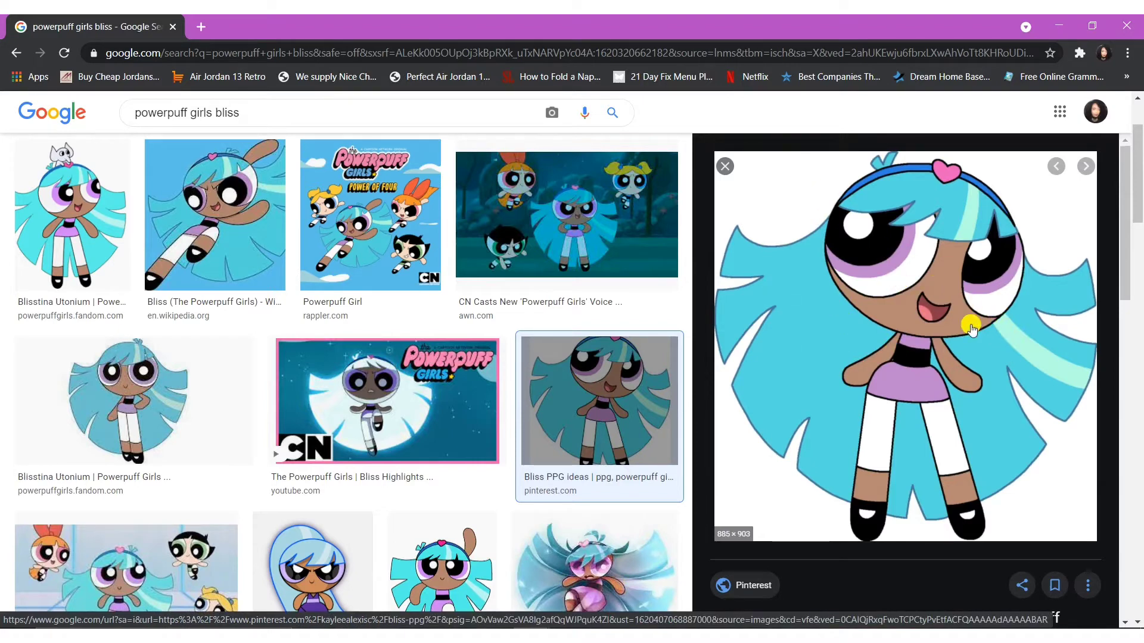
right_click(884, 340)
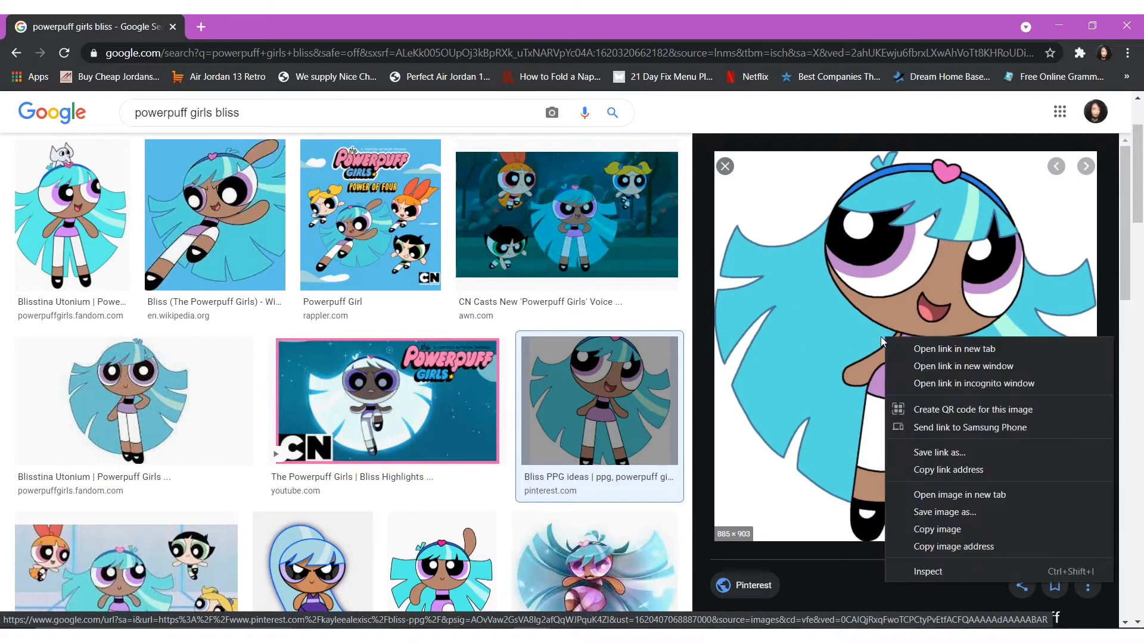
click(1023, 528)
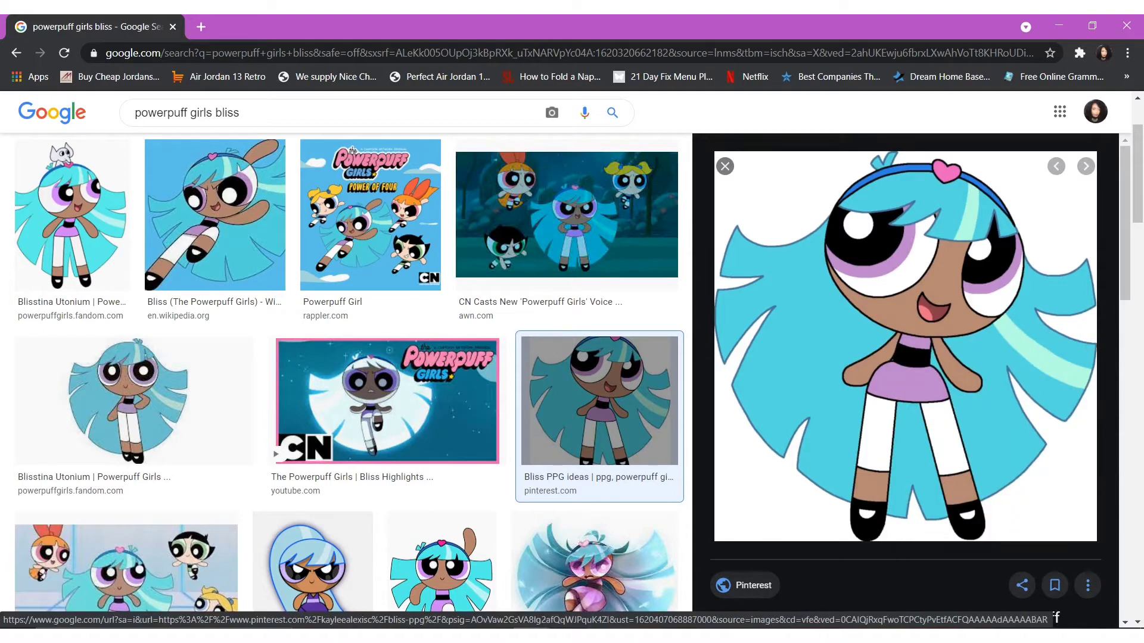
click(566, 636)
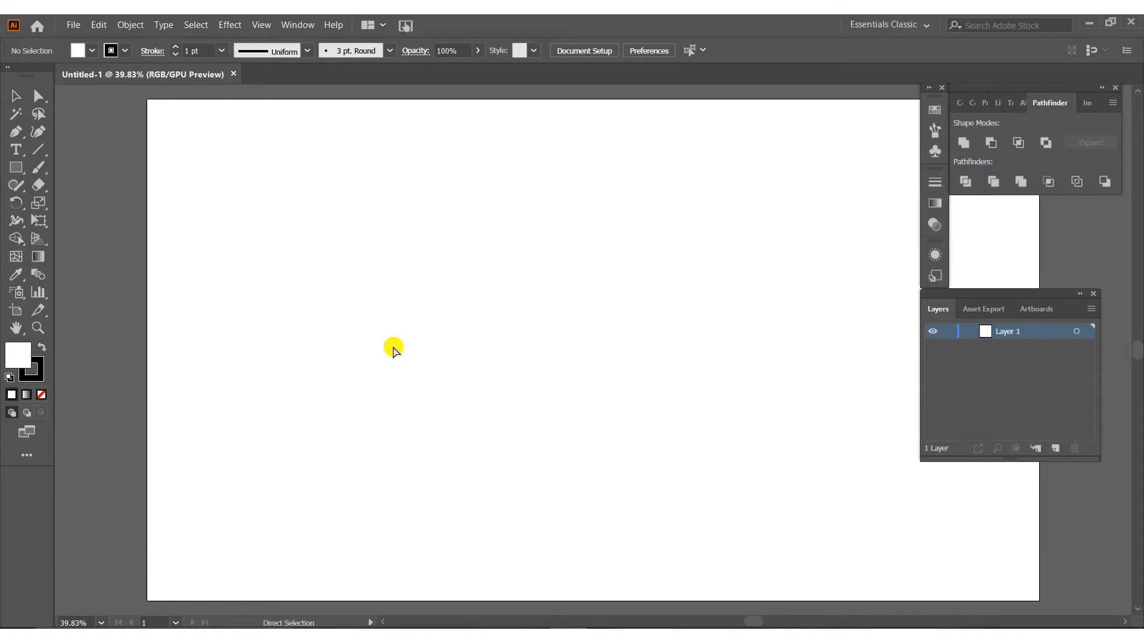
key(ctrl+v)
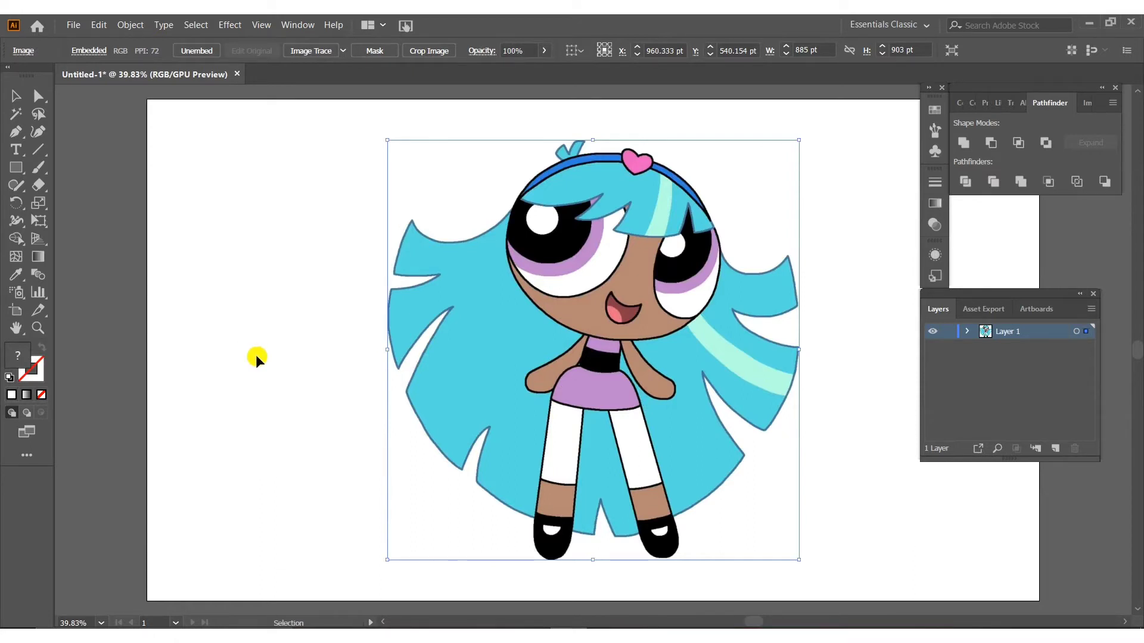
Step: Duplicate the Bliss image and place the copy on the empty canvas to the left of the artboard
drag(474, 325, 262, 306)
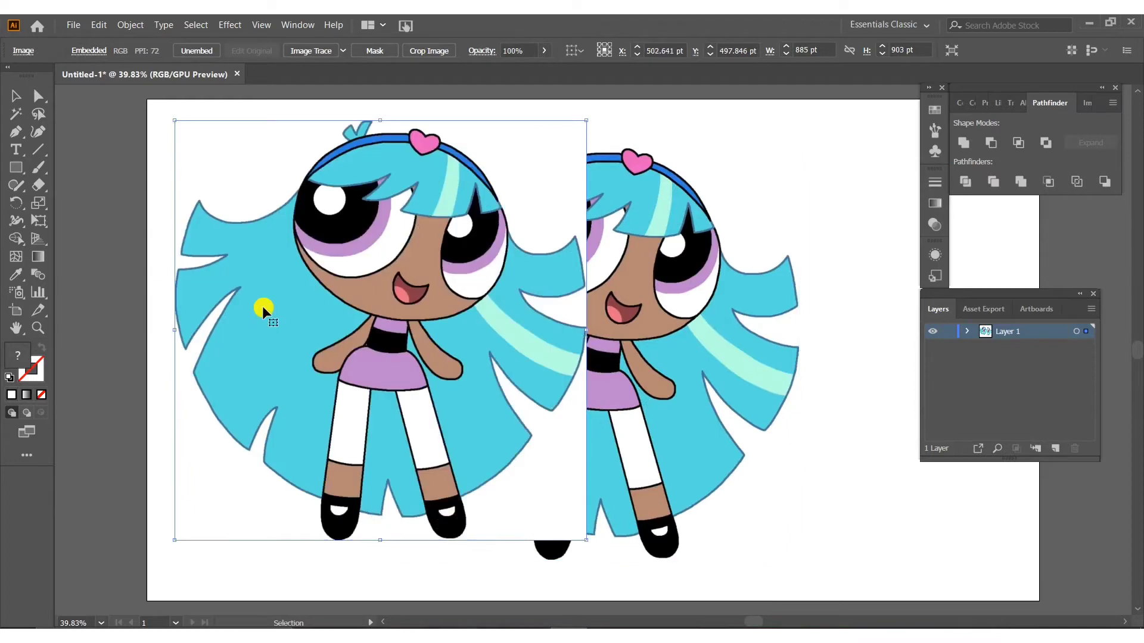
key(ctrl+minus)
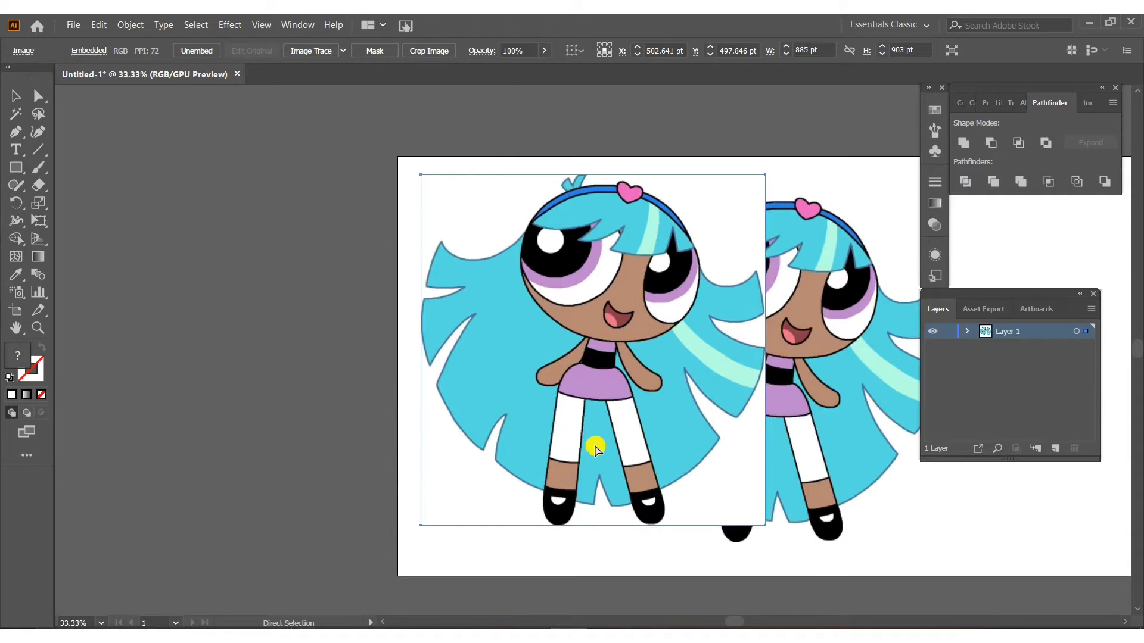
key(ctrl+minus)
key(v)
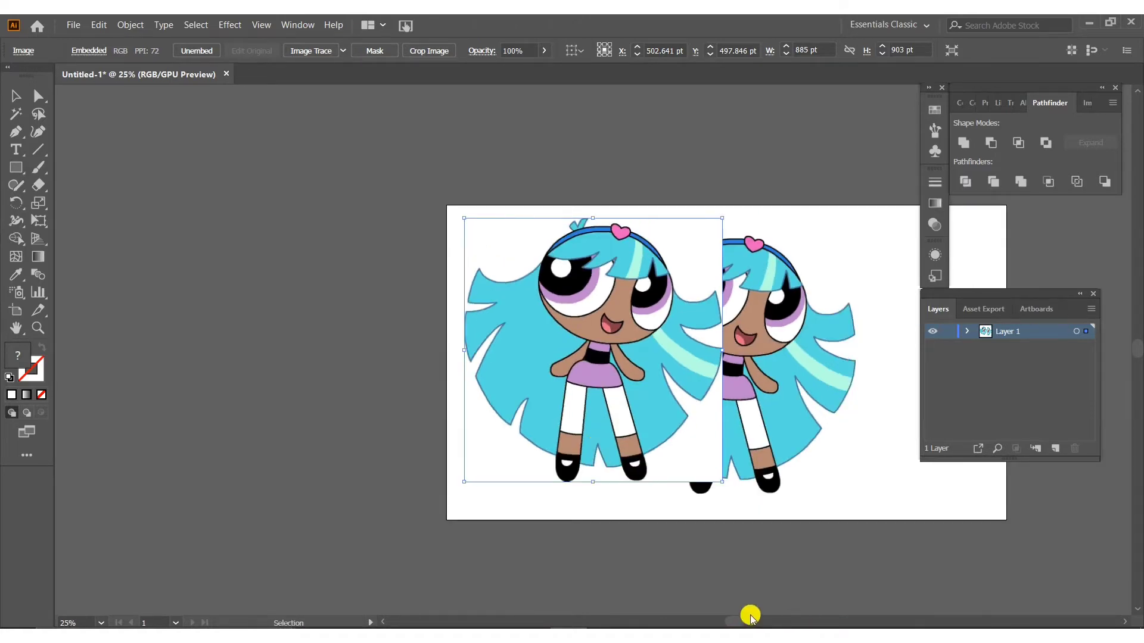
drag(733, 619, 752, 625)
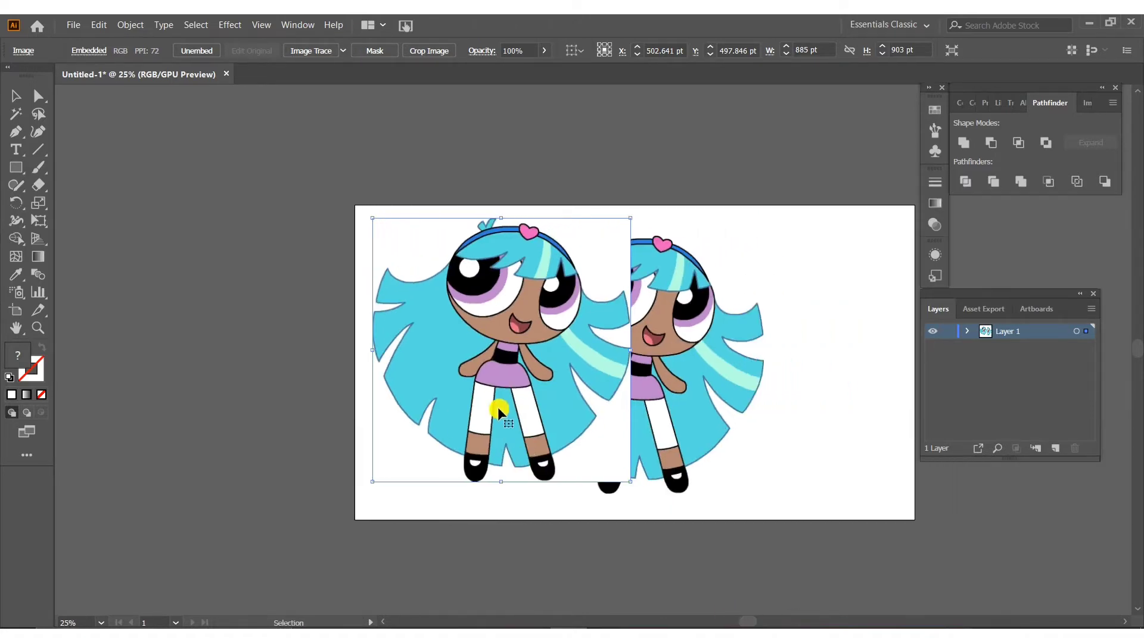
drag(540, 400, 250, 371)
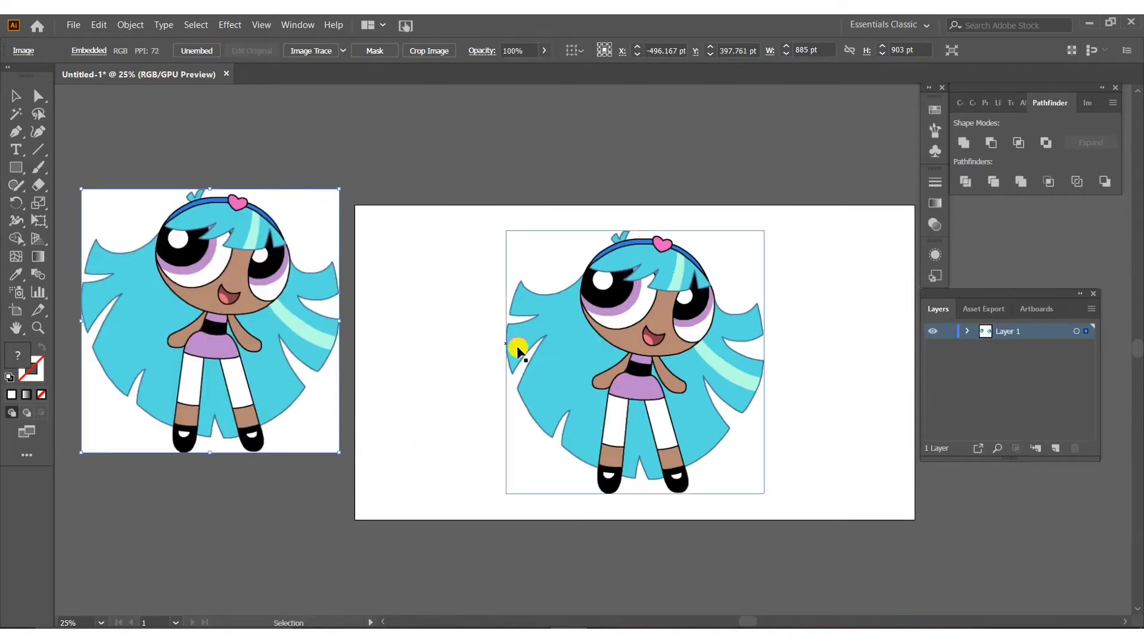
Step: Move the original Bliss image slightly up and left on the artboard, to about X 942 pt, Y 507 pt
click(621, 408)
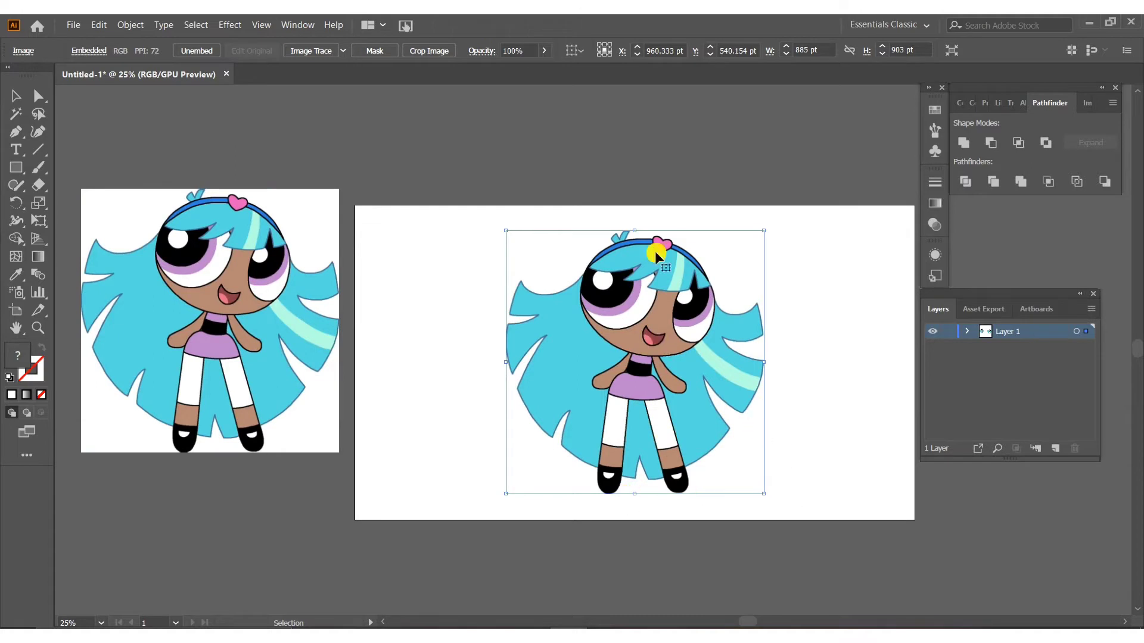
mouse_move(660, 347)
mouse_down()
mouse_move(666, 333)
mouse_move(654, 338)
mouse_up()
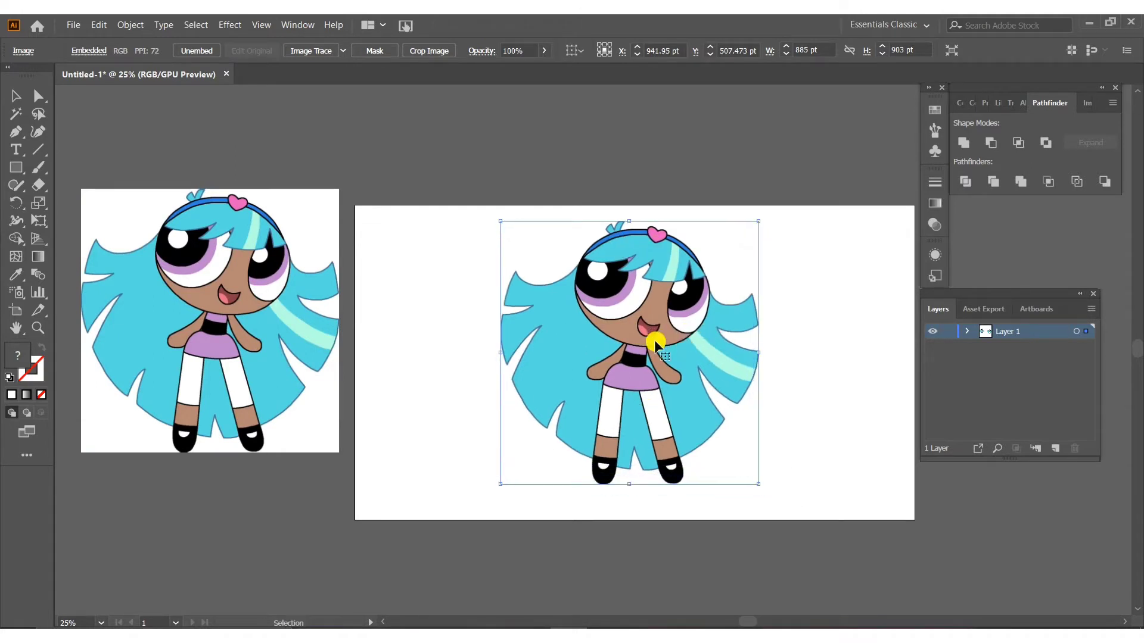
key(ctrl+equal)
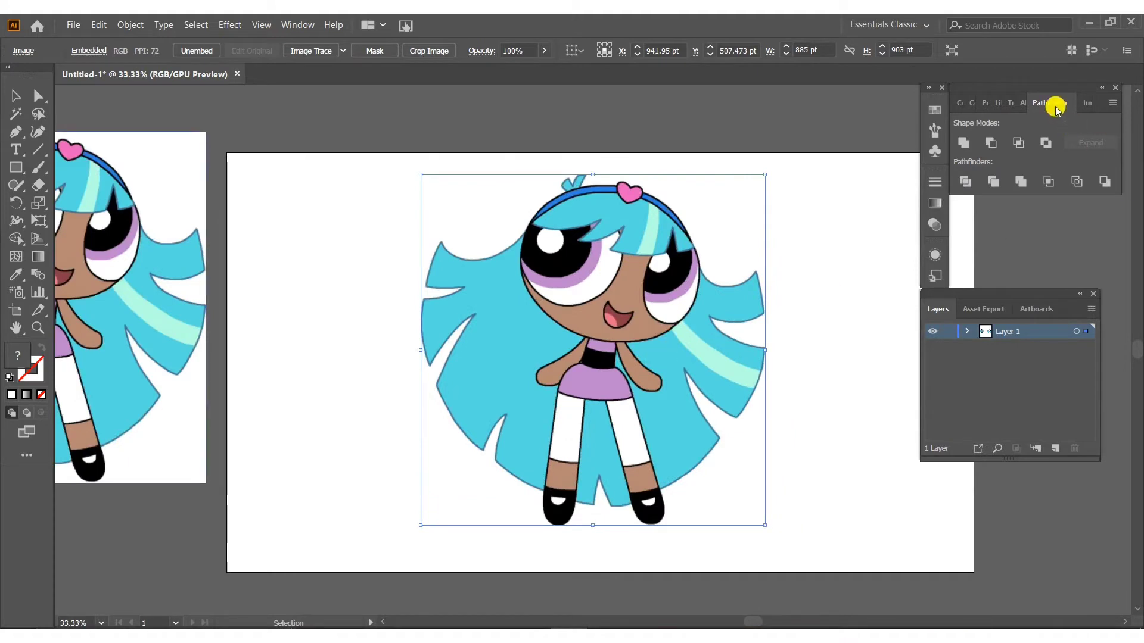
Step: Image Trace the Bliss image on the artboard in Color mode with a limited palette of 10 colors
click(1087, 102)
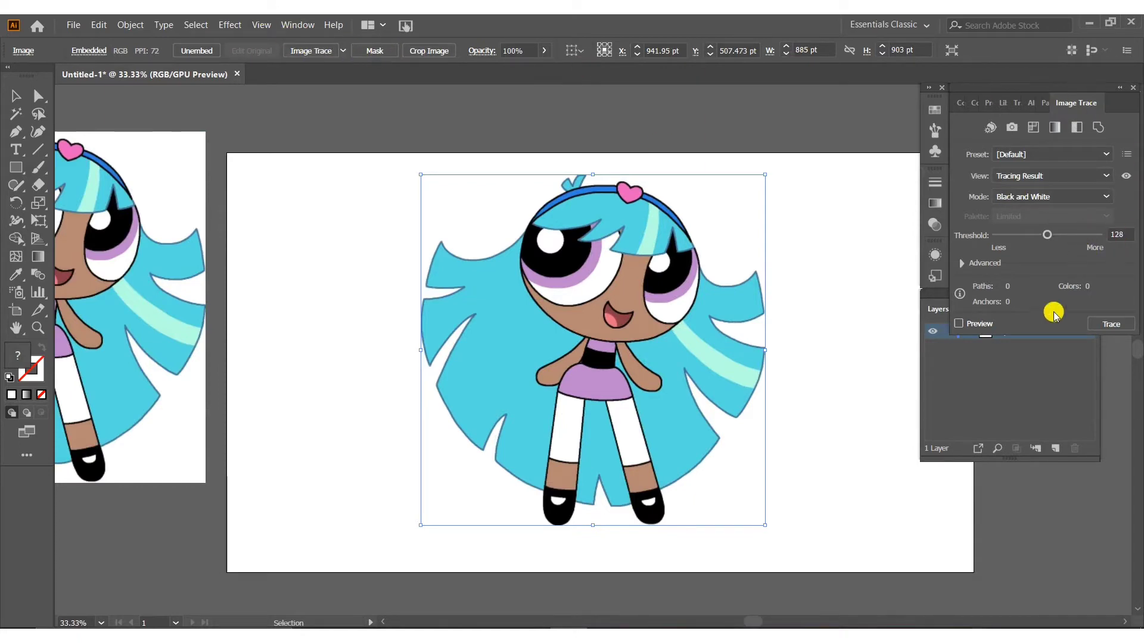
click(1103, 196)
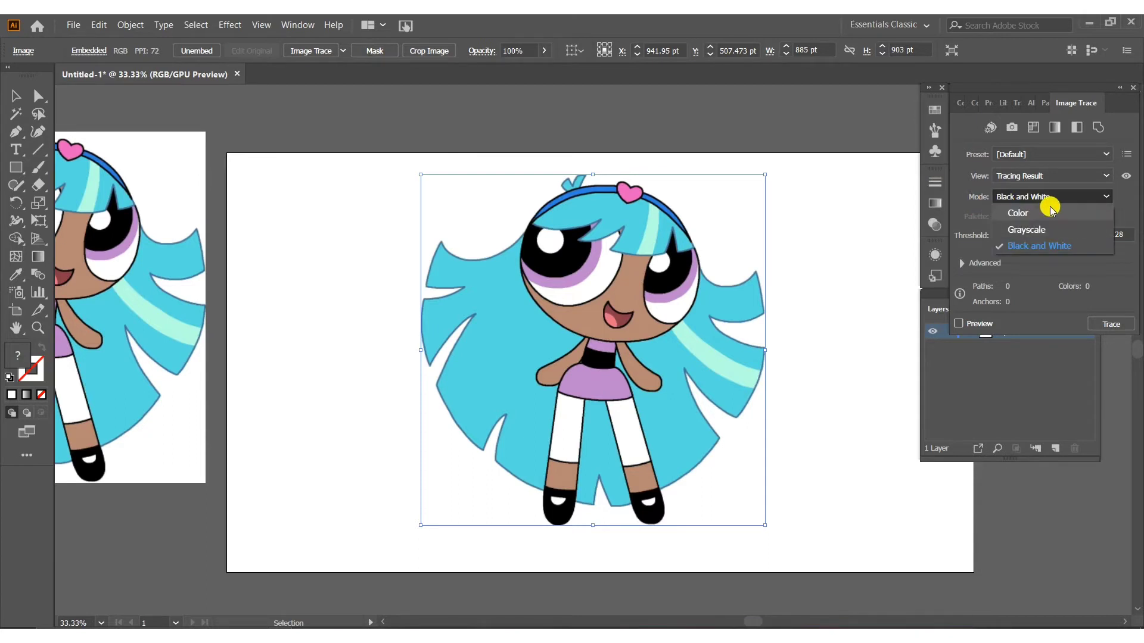
click(1016, 216)
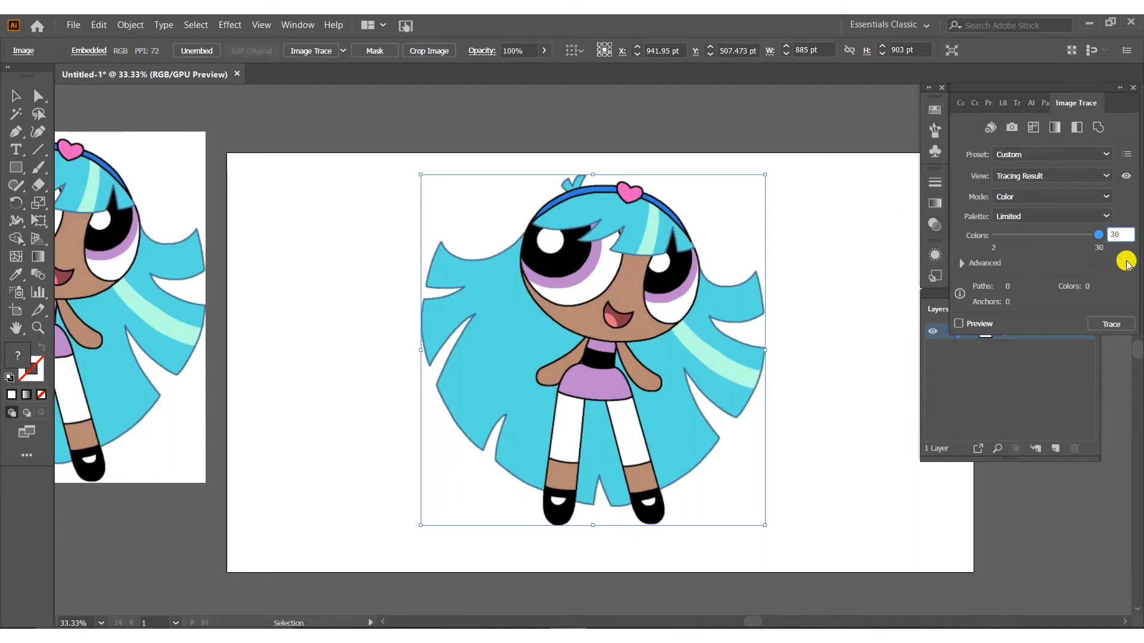
key(BackSpace)
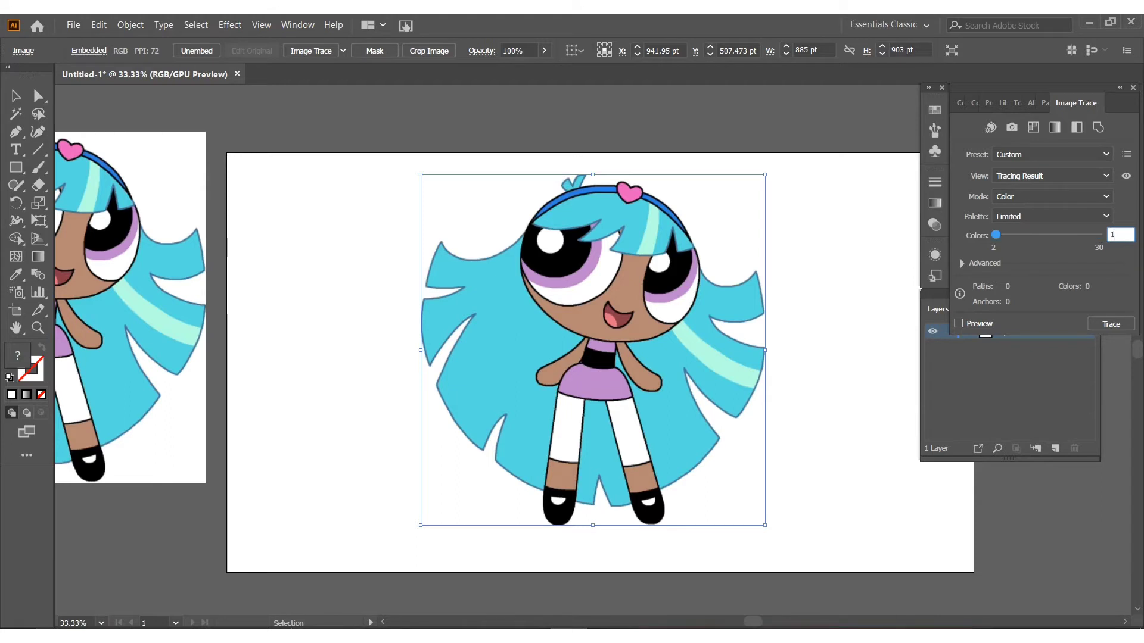
text(0)
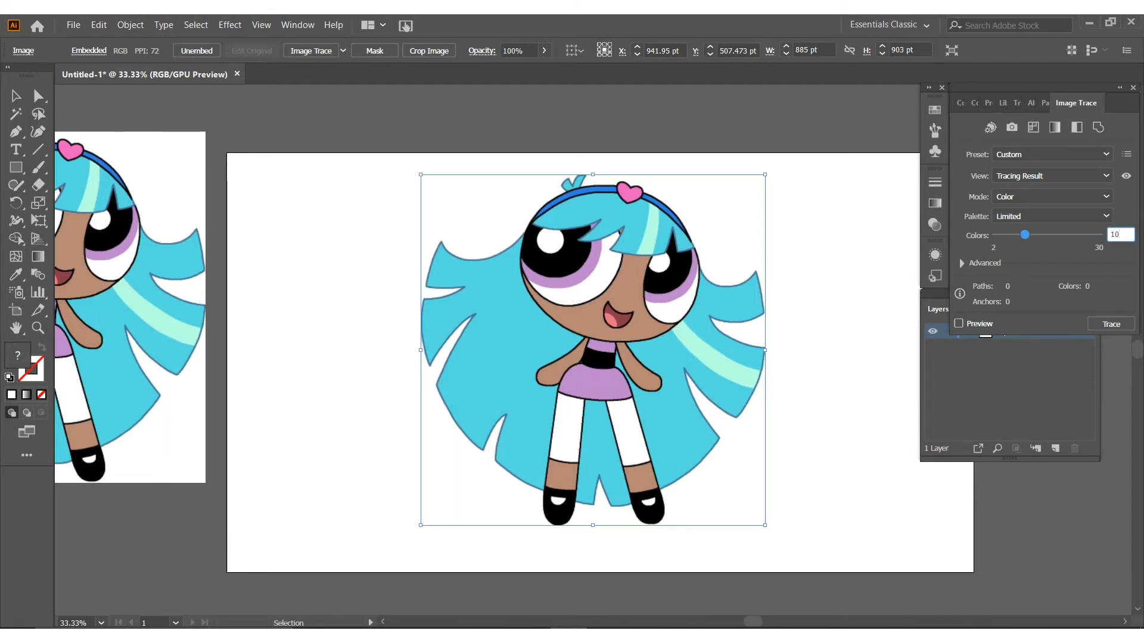
click(1112, 325)
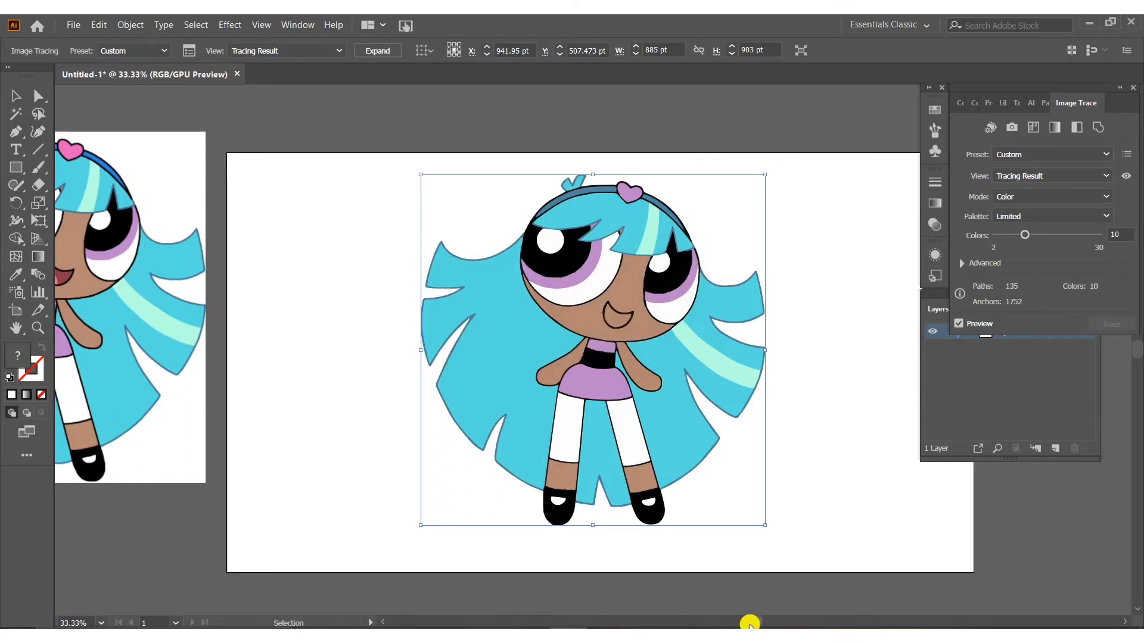
Step: Set the Image Trace color count of the Bliss tracing on the artboard to 13
drag(750, 623, 739, 623)
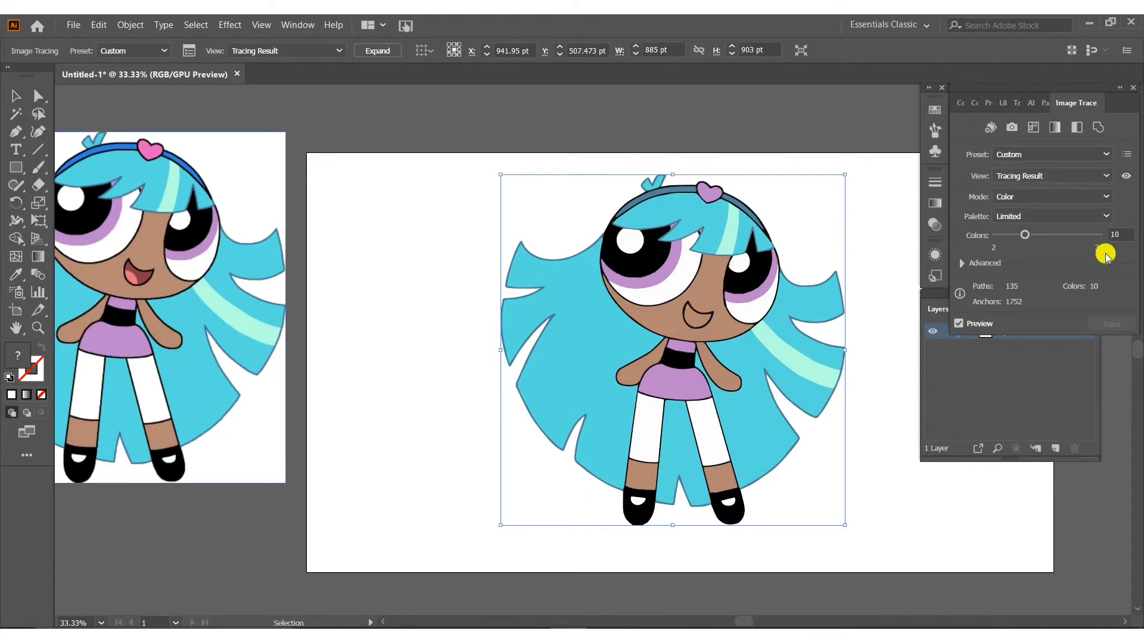
key(BackSpace)
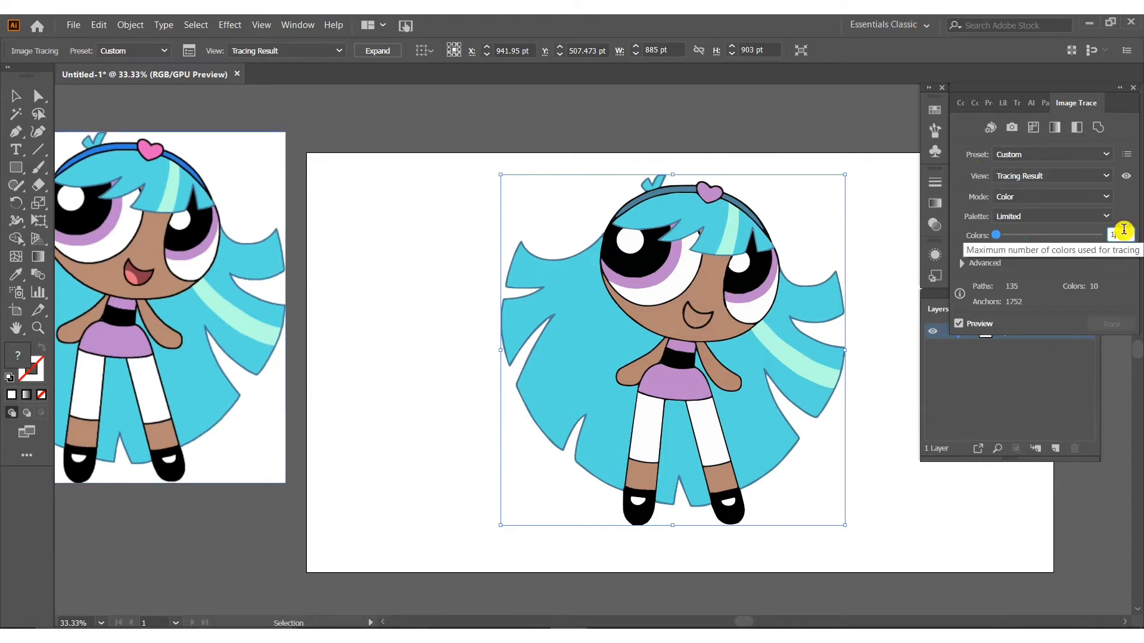
text(3)
key(Return)
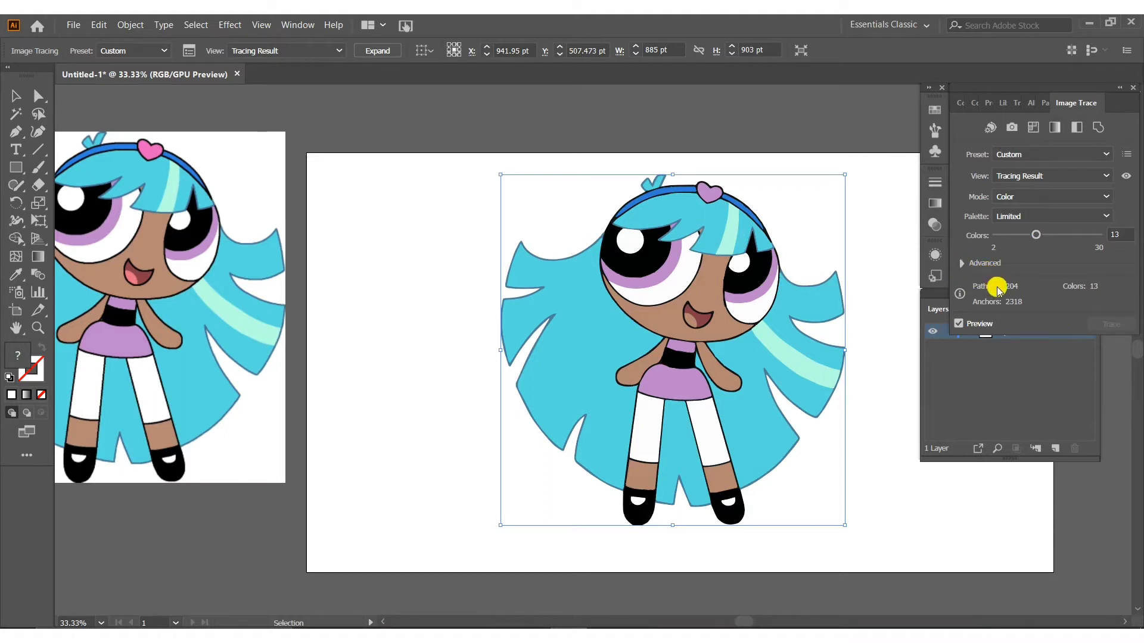
Step: In the advanced Image Trace settings, set Corners to 100% and Noise to 1 px
click(961, 264)
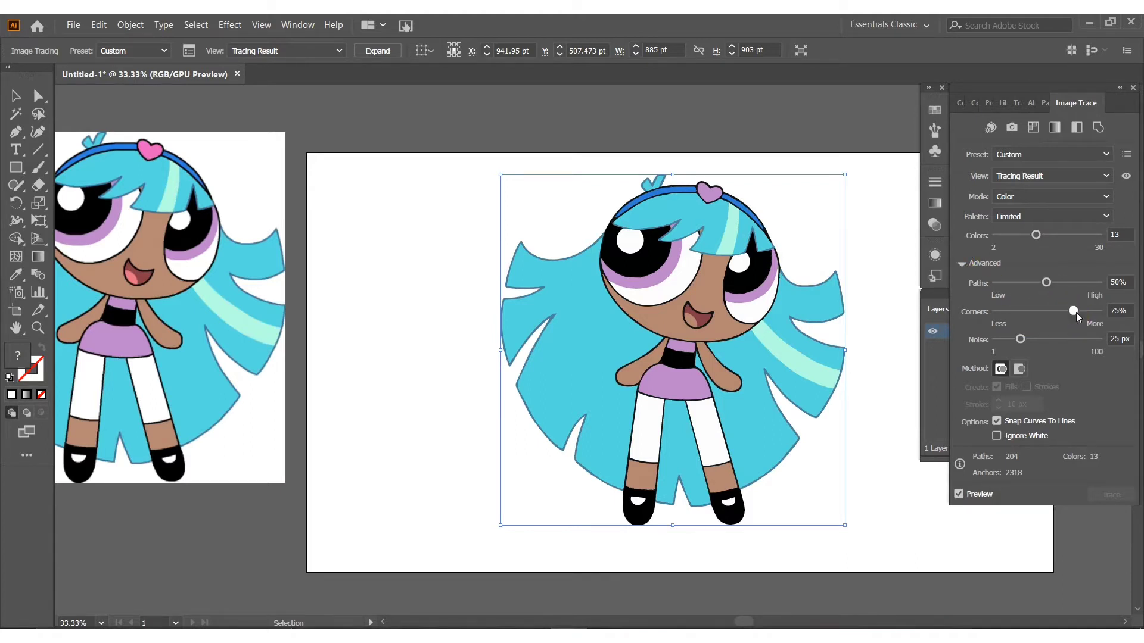
click(1114, 311)
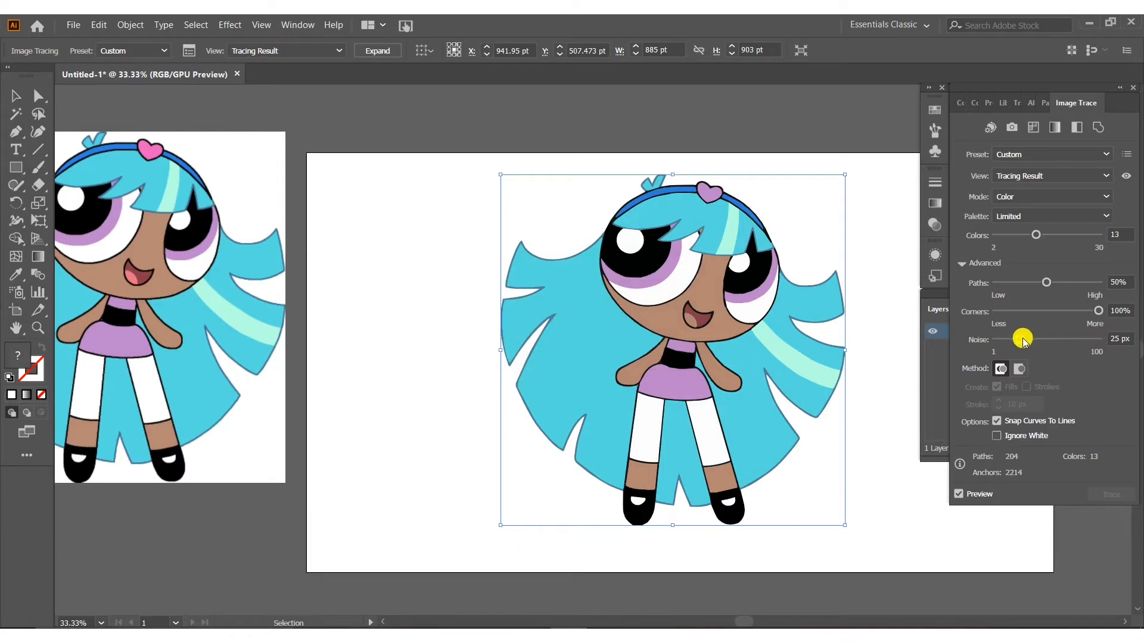
drag(1022, 339, 934, 330)
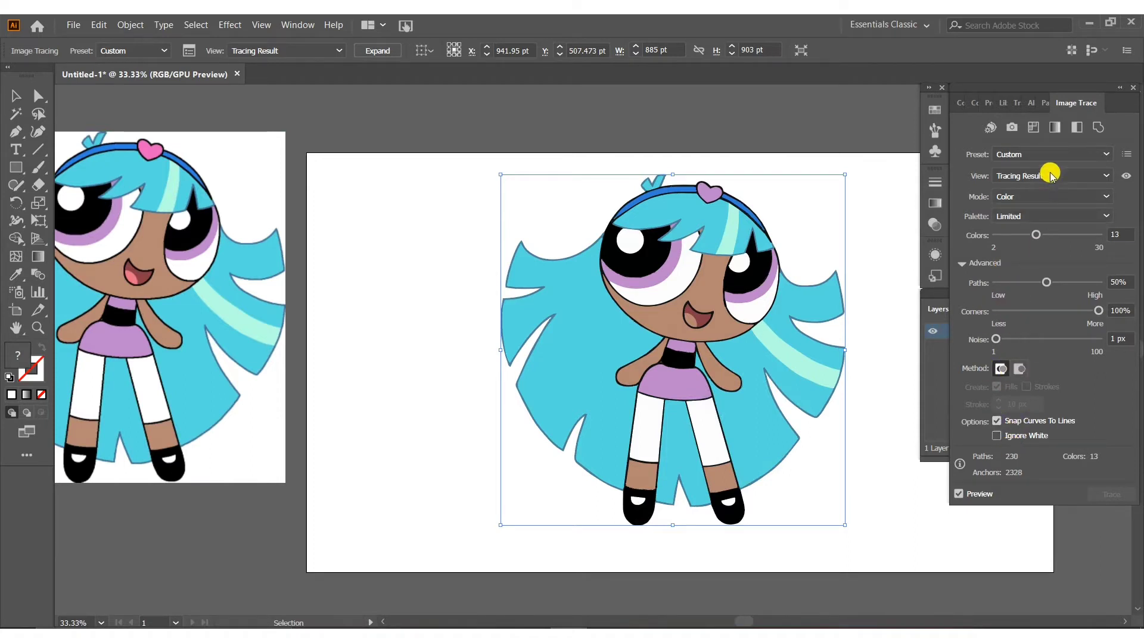
Step: Expand the tracing's object and fill into vector paths, ungroup them and deselect everything
click(985, 104)
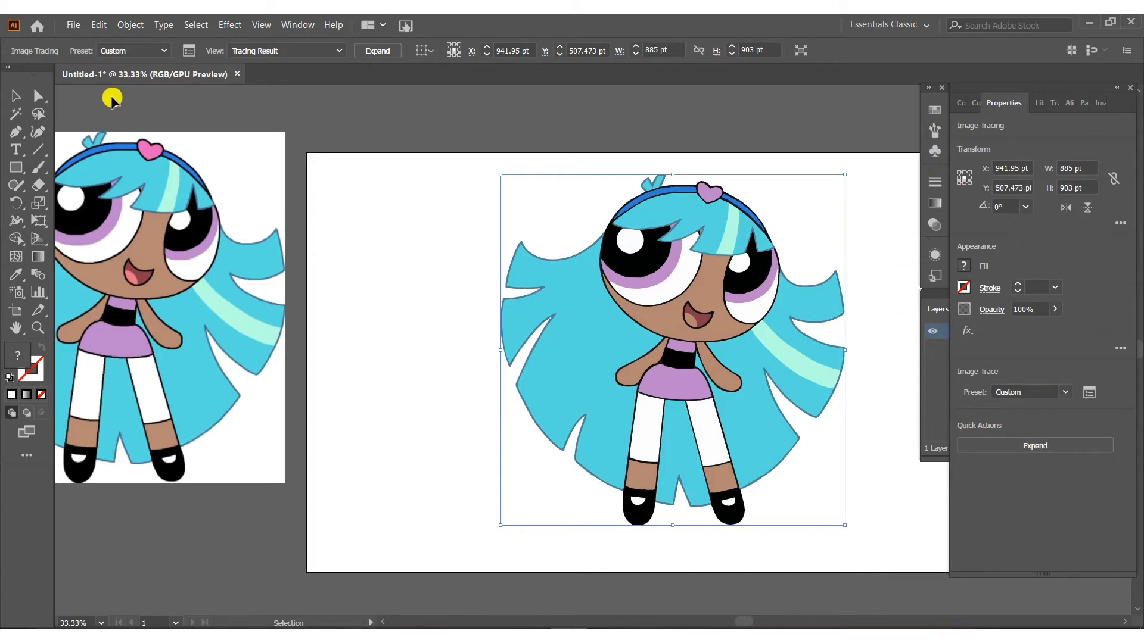
click(131, 25)
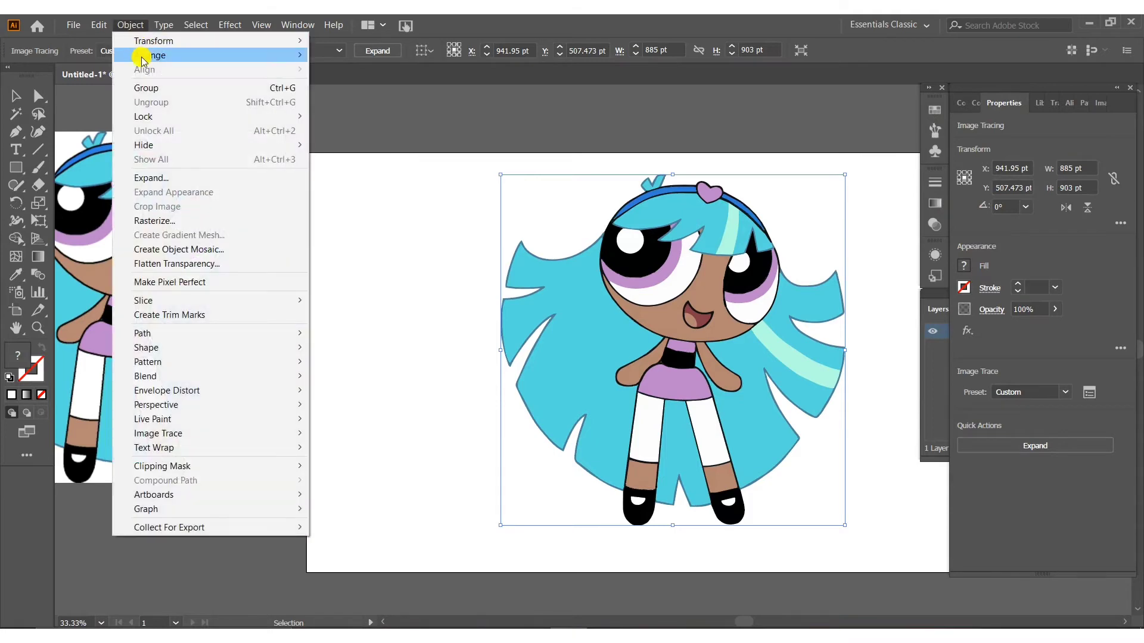
click(157, 179)
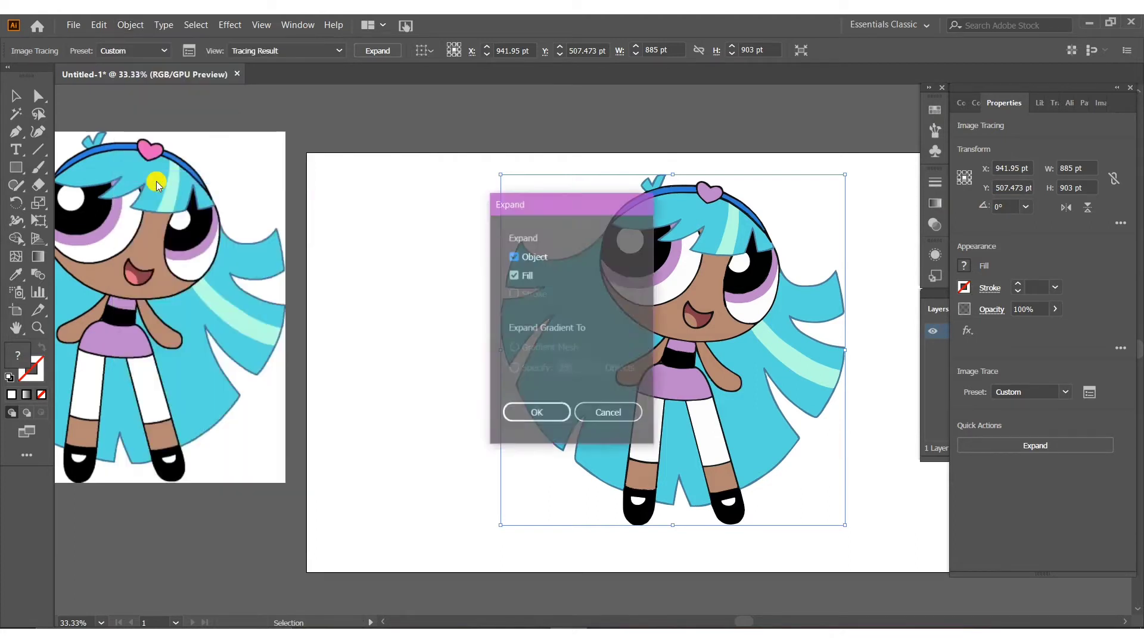
click(542, 411)
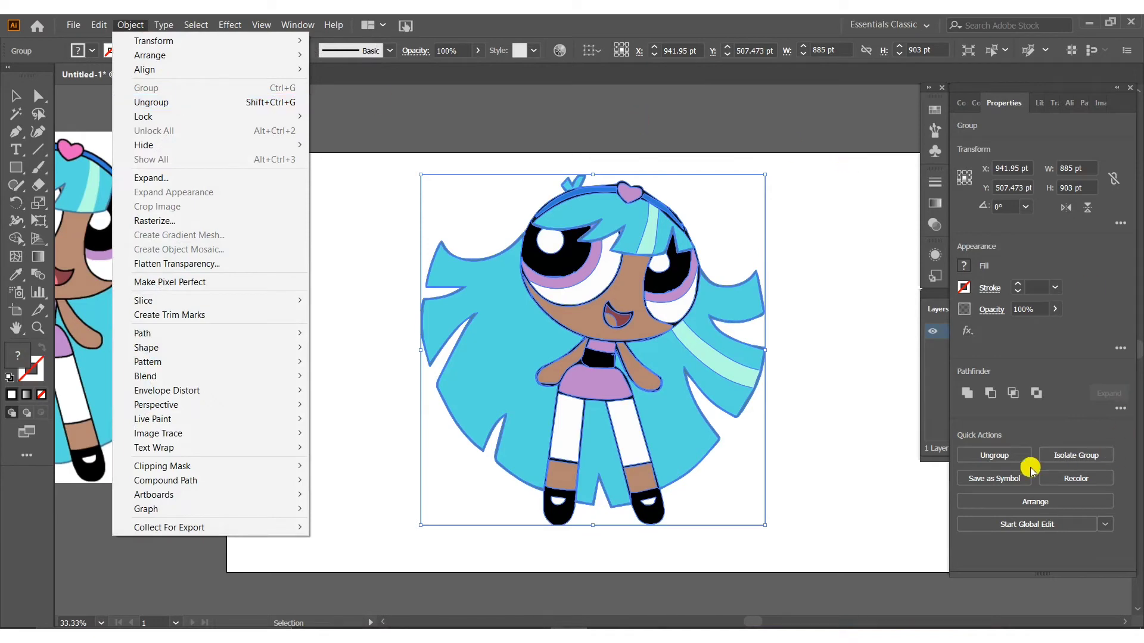
click(993, 456)
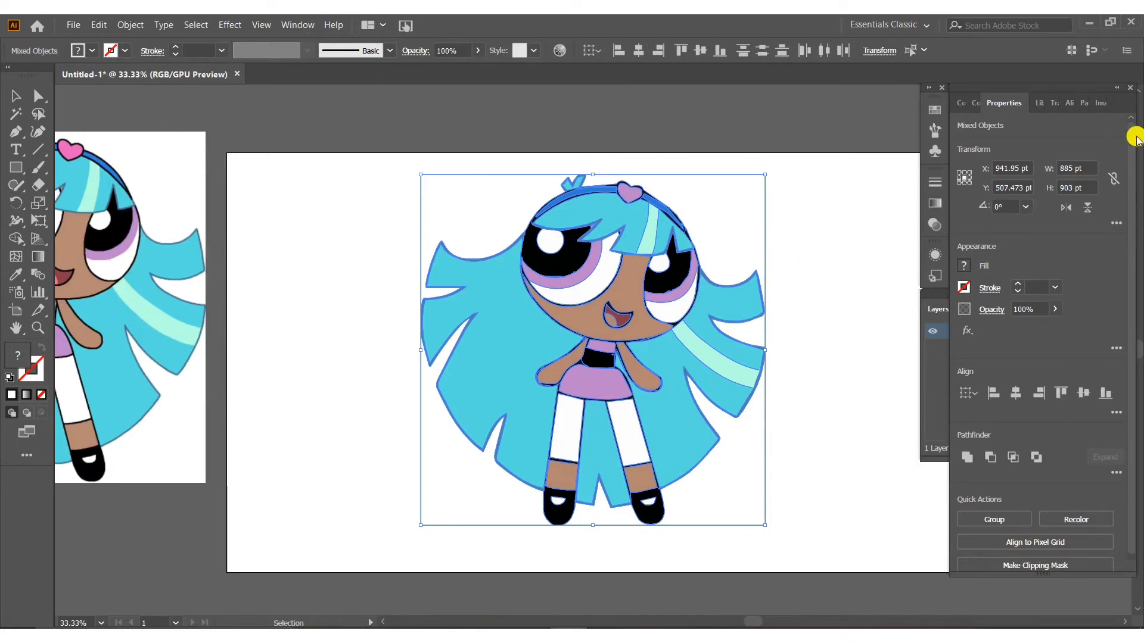
click(802, 253)
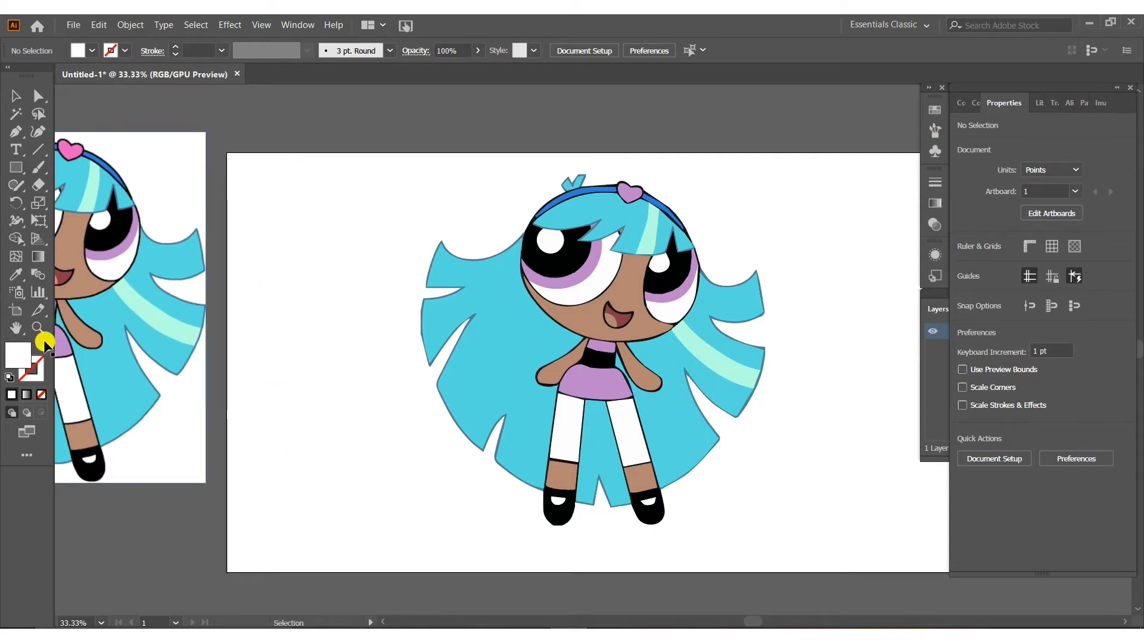
Step: Draw a rectangle about 1422 by 1134 pt over the traced character and fill it with bright red
click(17, 173)
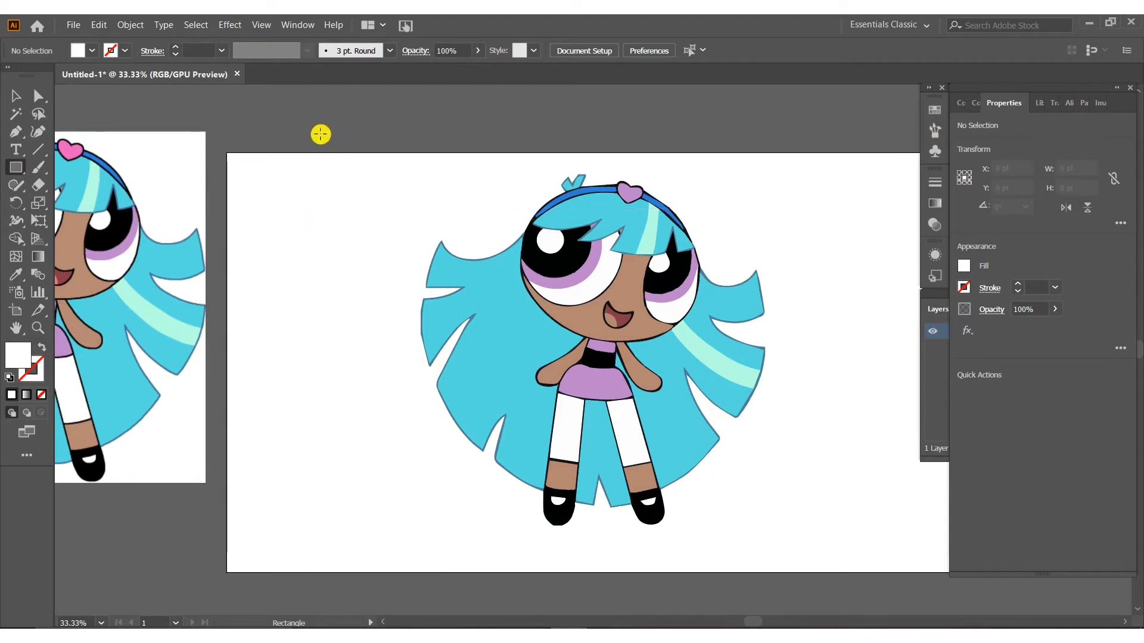
drag(318, 132, 871, 571)
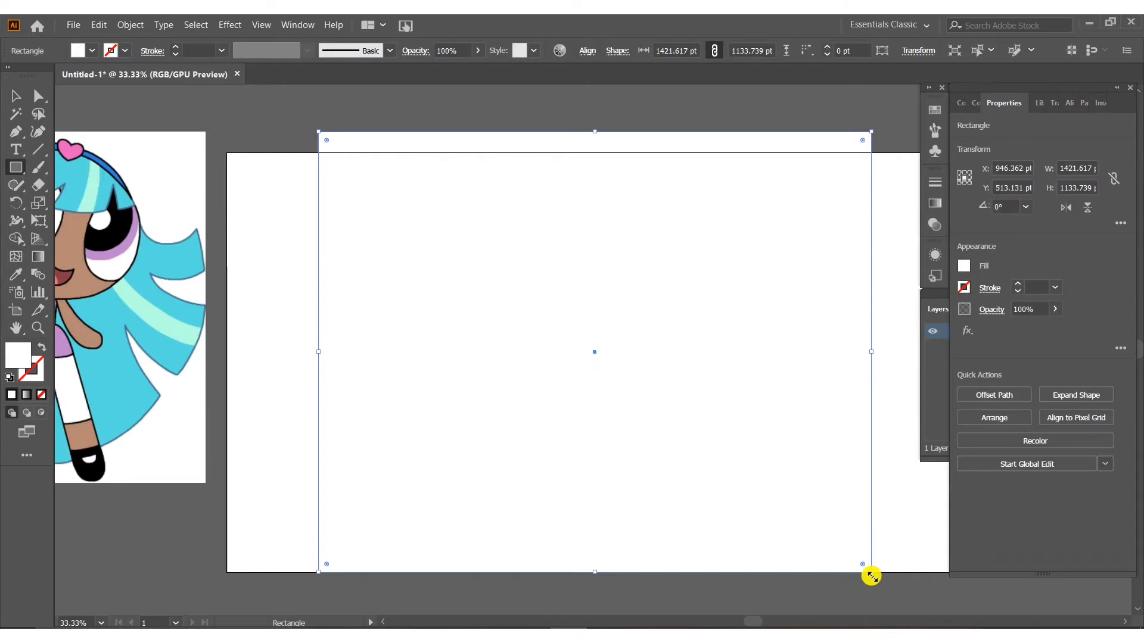
double_click(19, 356)
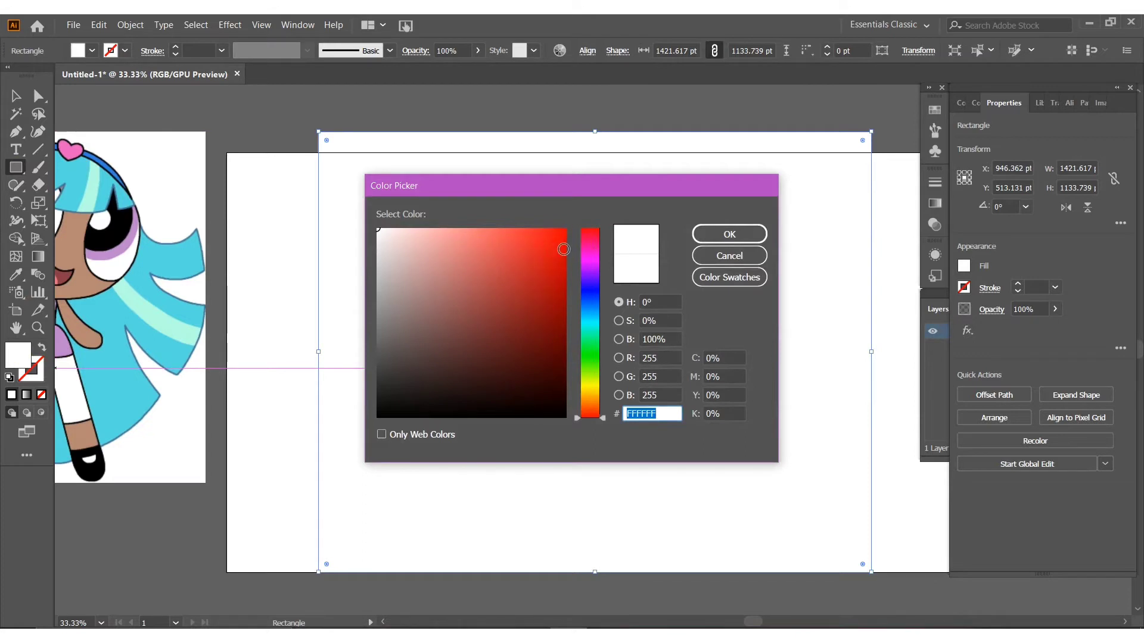
click(562, 251)
click(739, 237)
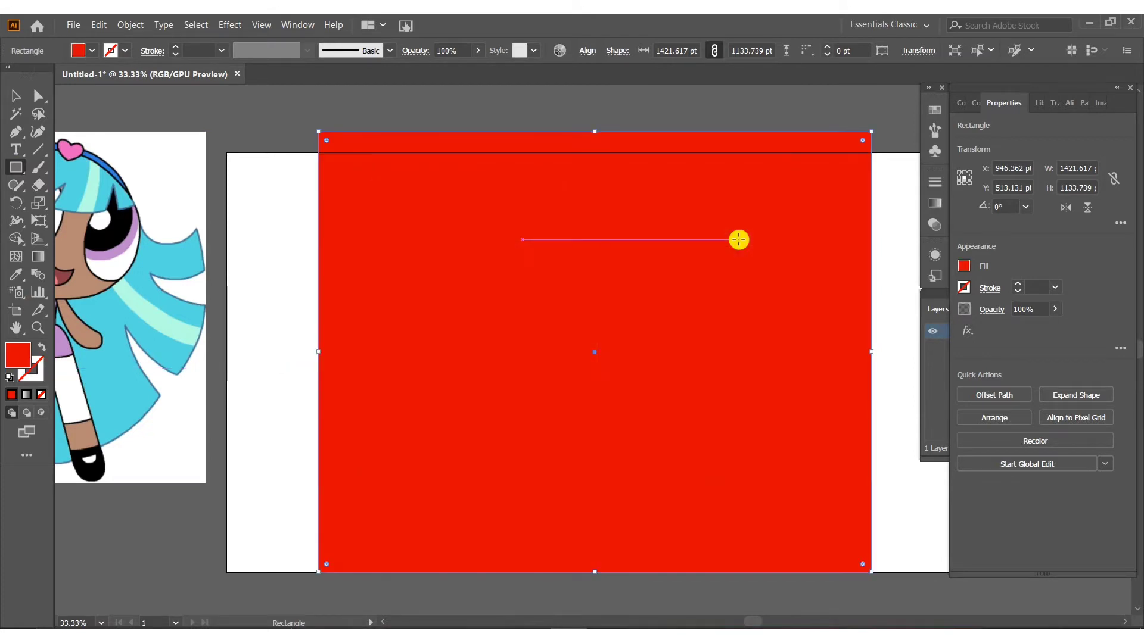
Step: Send the red rectangle to the back, behind the traced artwork
right_click(831, 238)
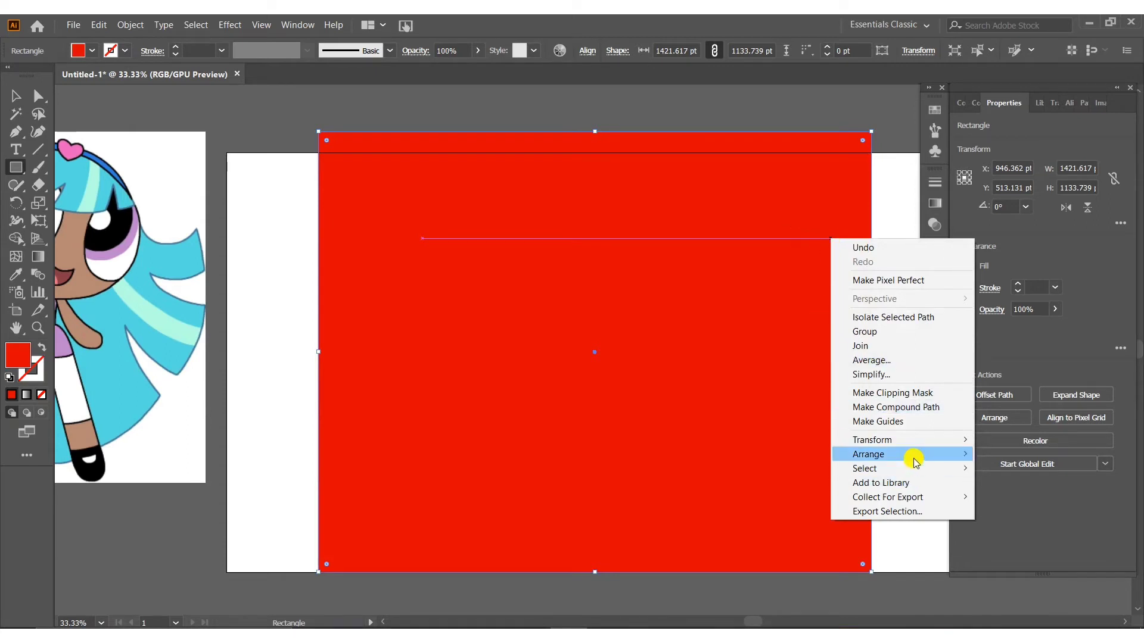
mouse_move(915, 462)
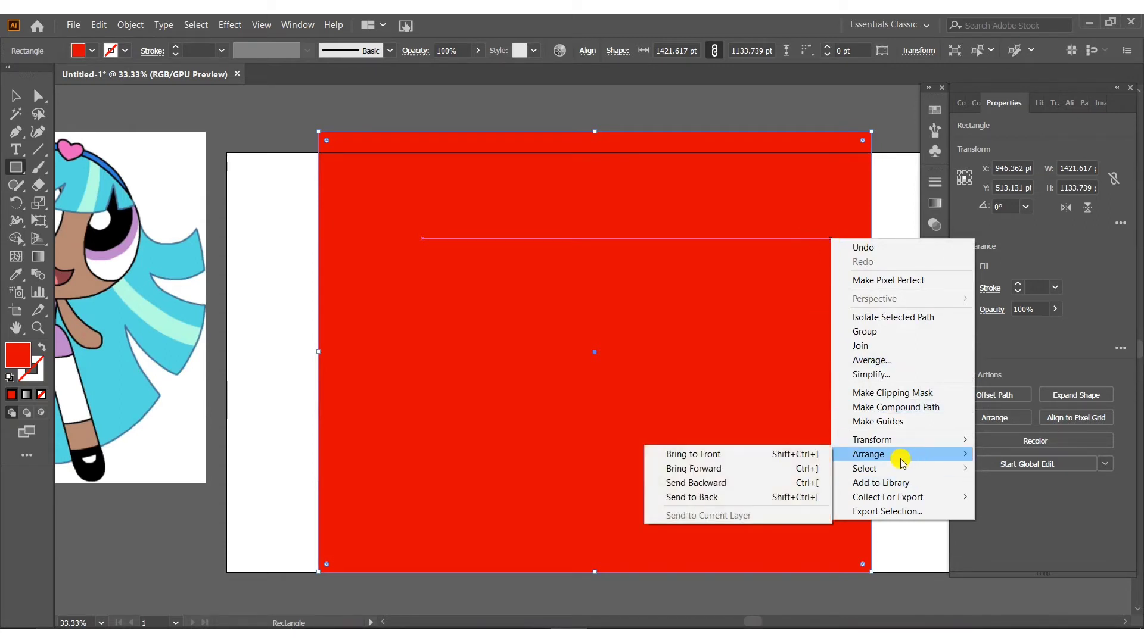
click(764, 497)
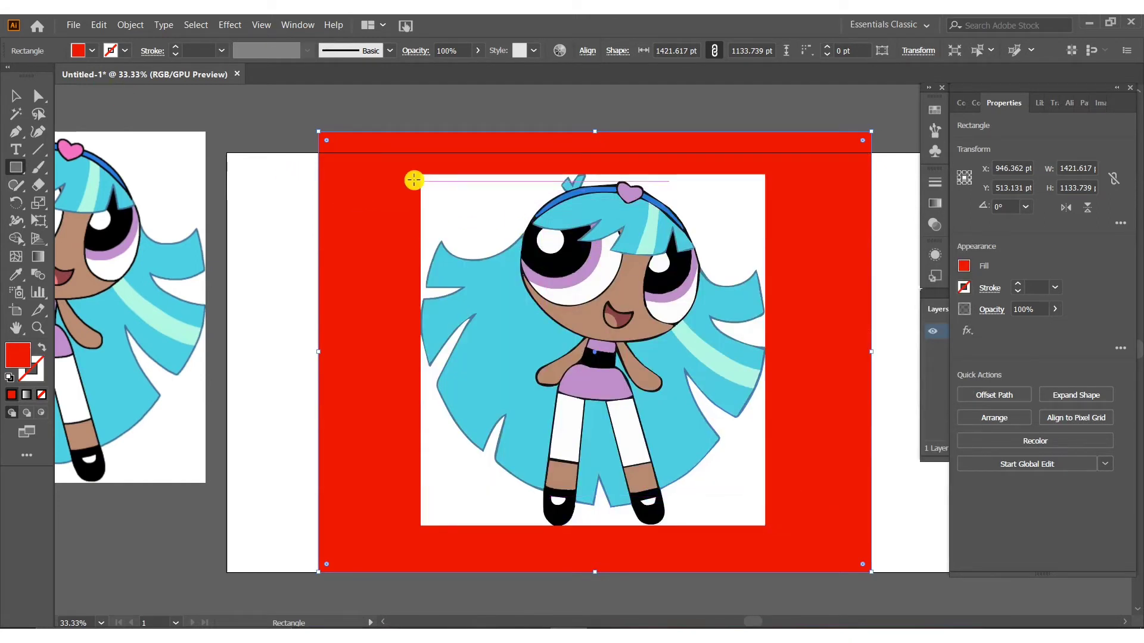
Step: Delete the four white background pieces around the traced character, along with the red rectangle behind it
click(16, 99)
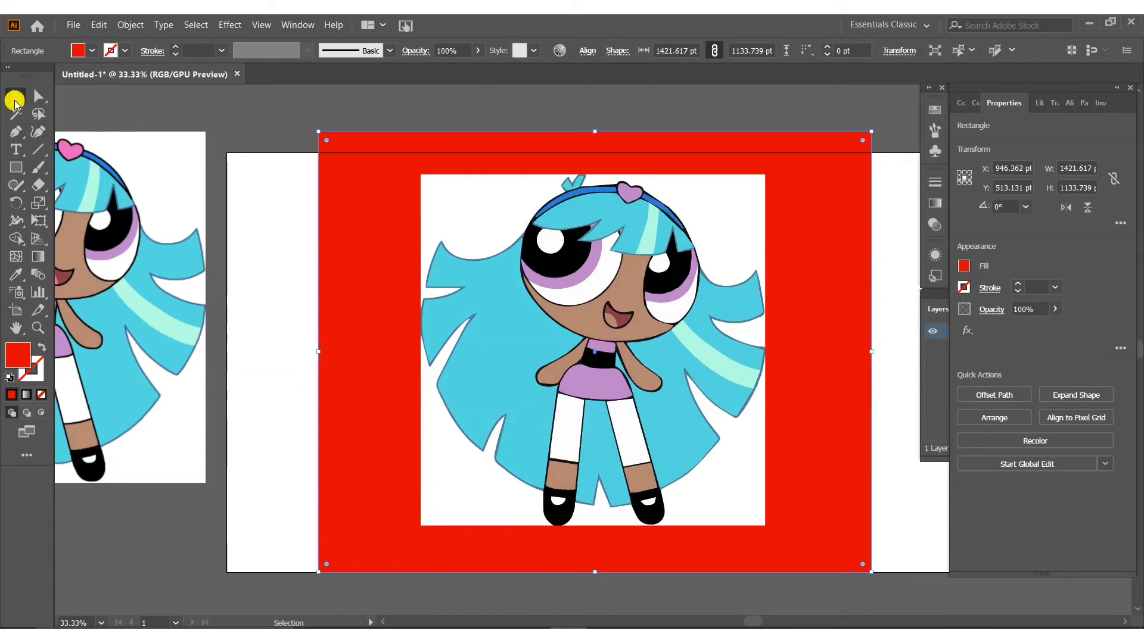
click(476, 212)
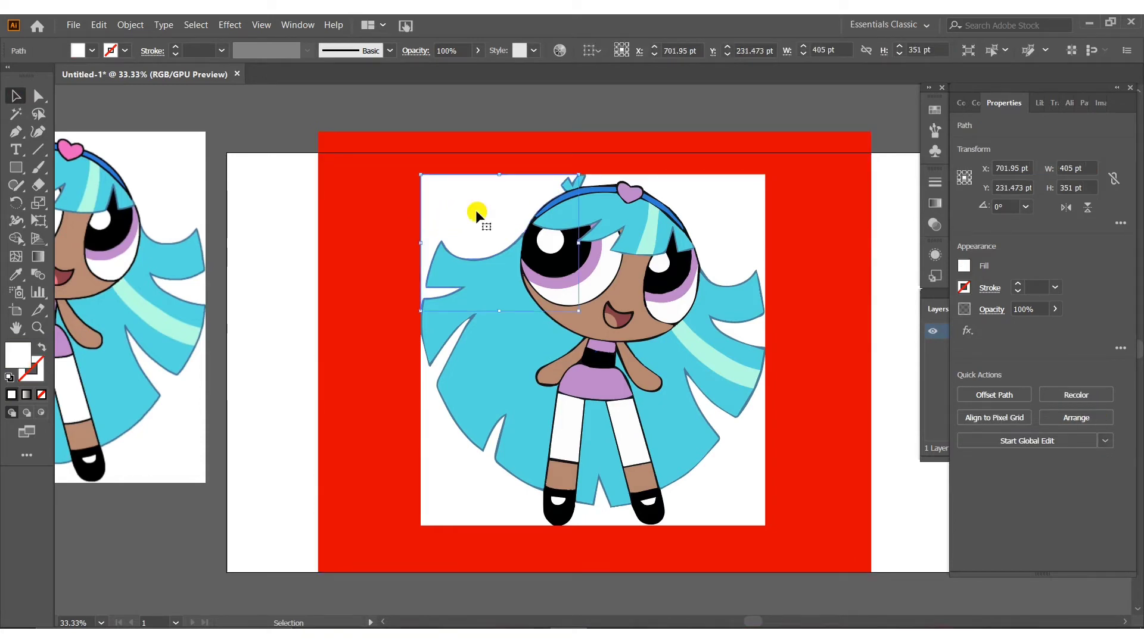
key(Delete)
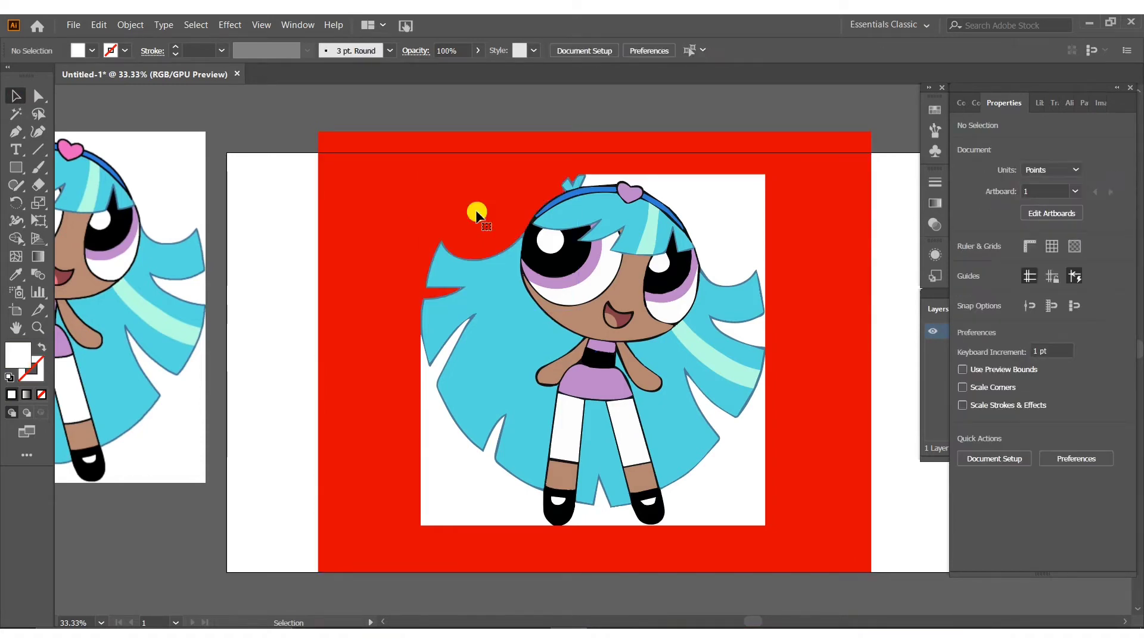
click(730, 215)
key(Delete)
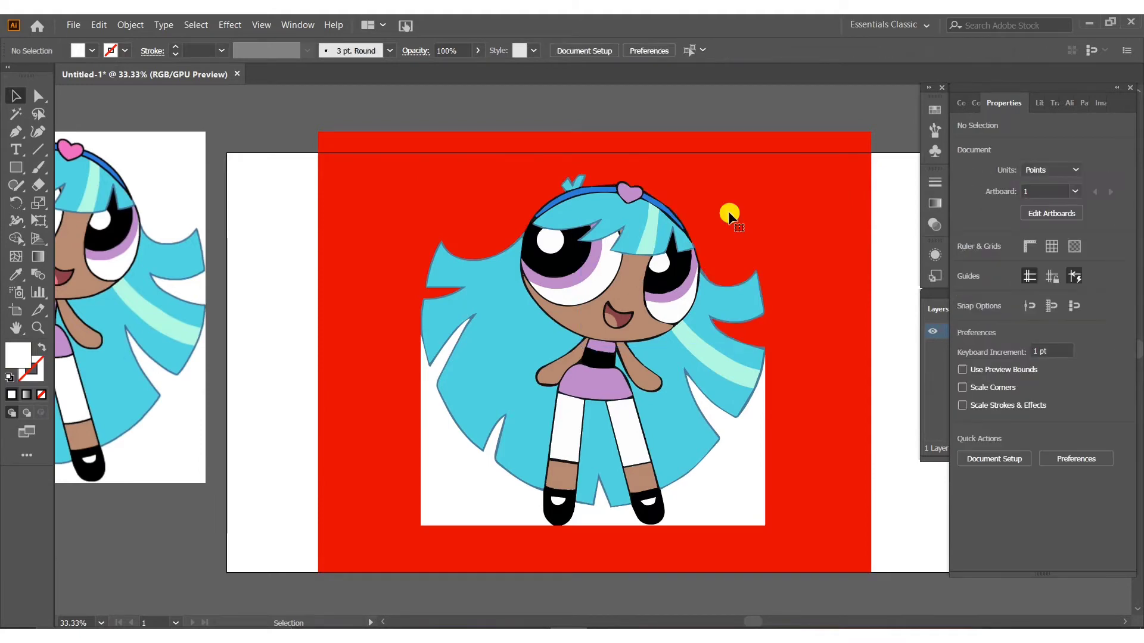
click(735, 485)
key(Delete)
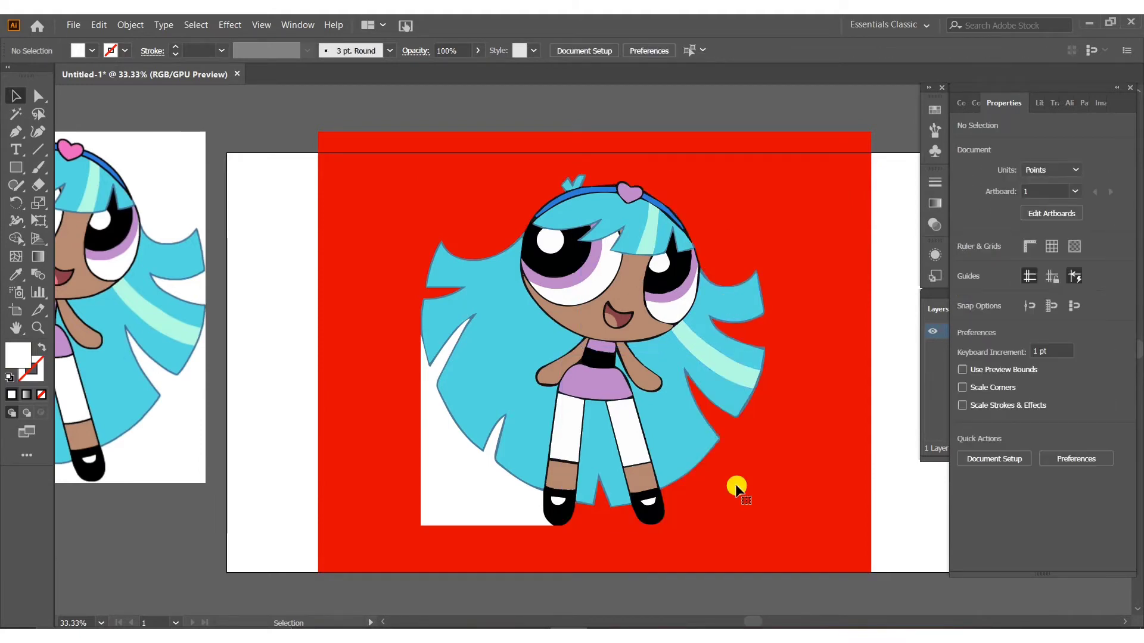
click(503, 505)
key(Delete)
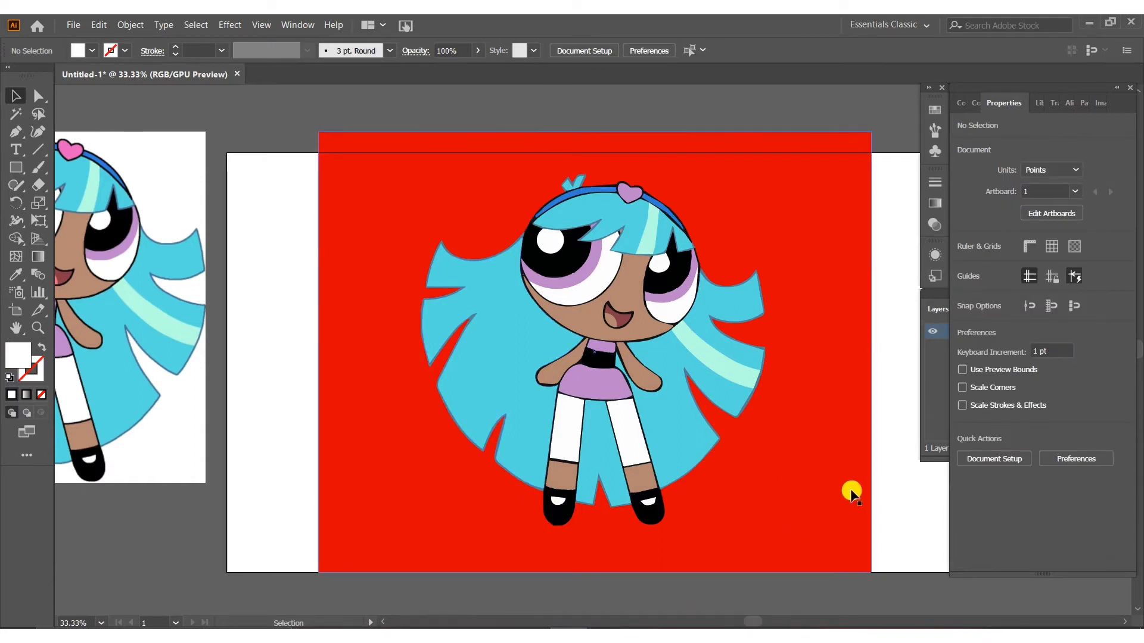
click(361, 232)
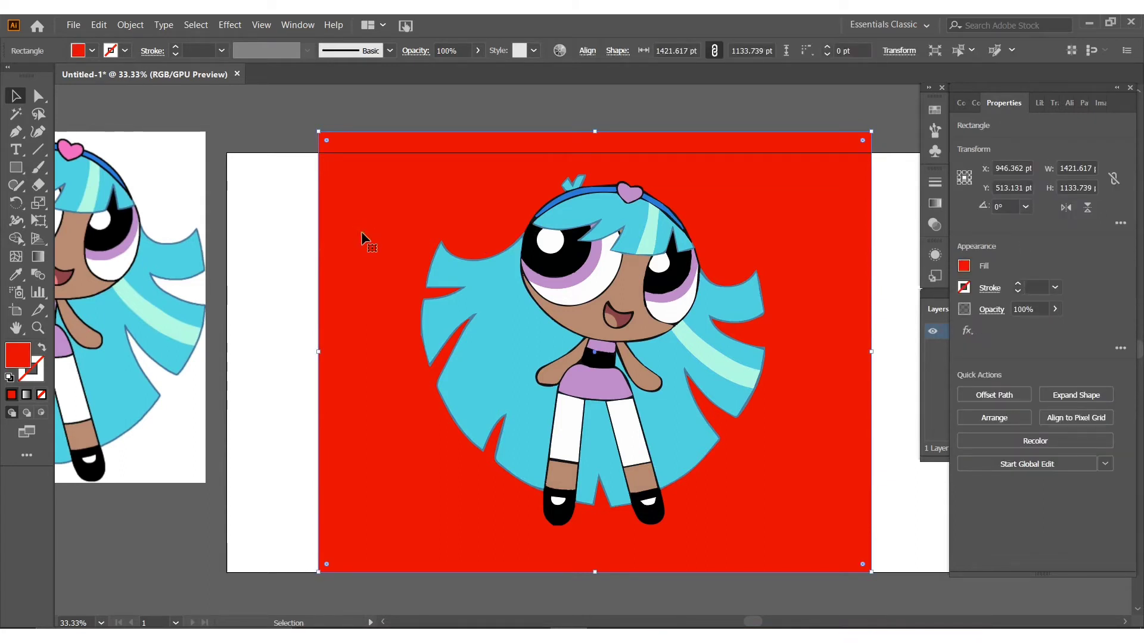
key(Delete)
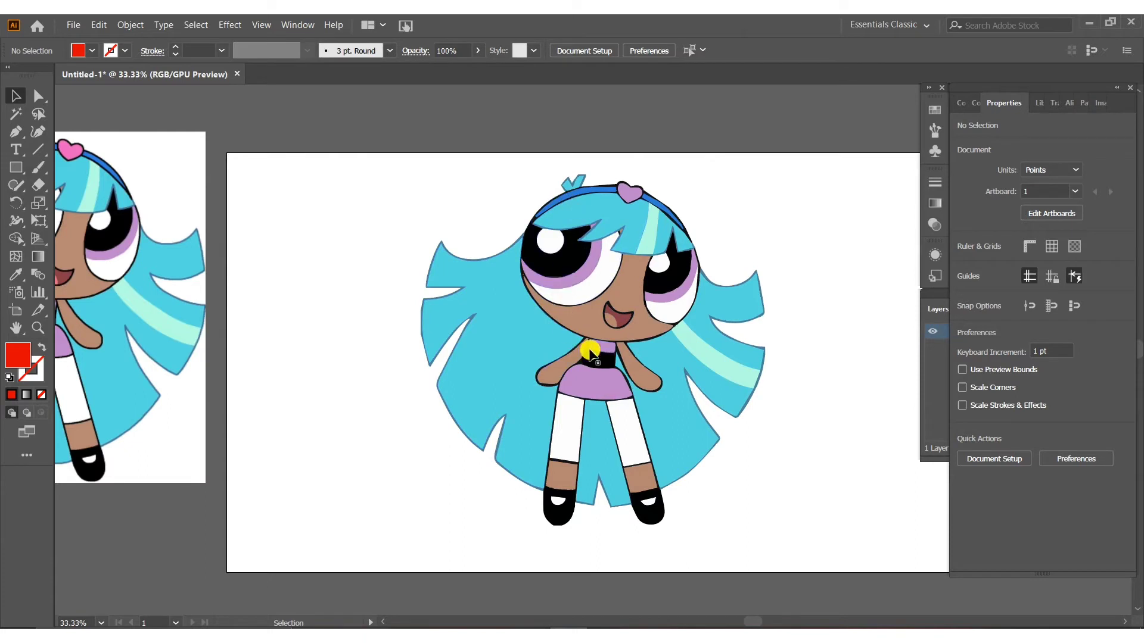
Step: Recolor the headband heart of the traced character with the pink sampled by Eyedropper from the reference picture's heart
drag(753, 622, 746, 624)
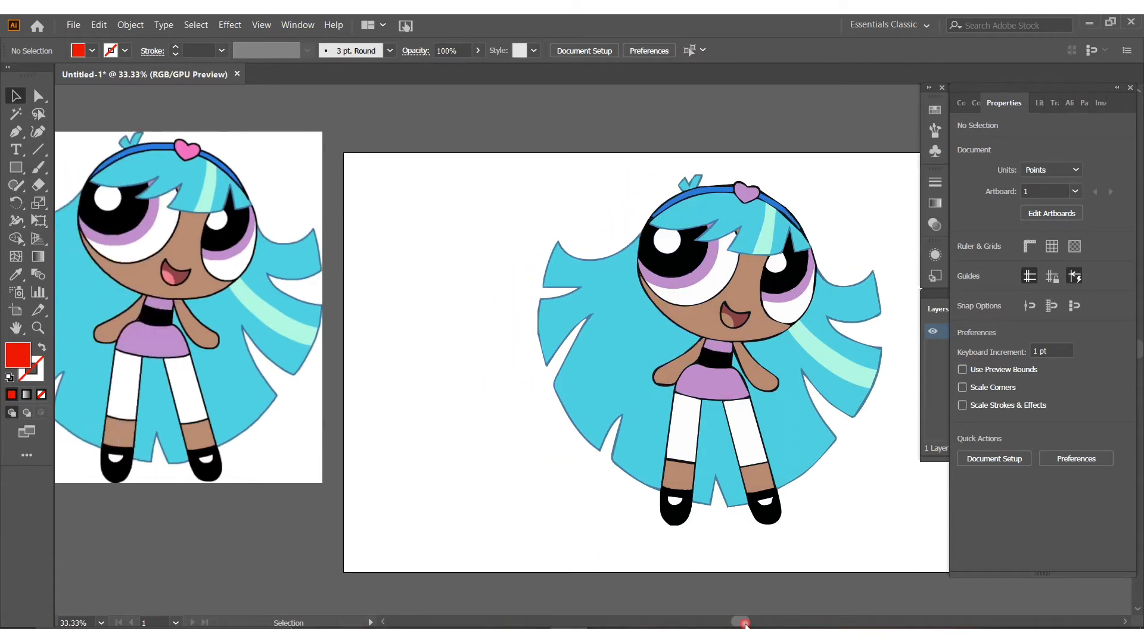
click(744, 193)
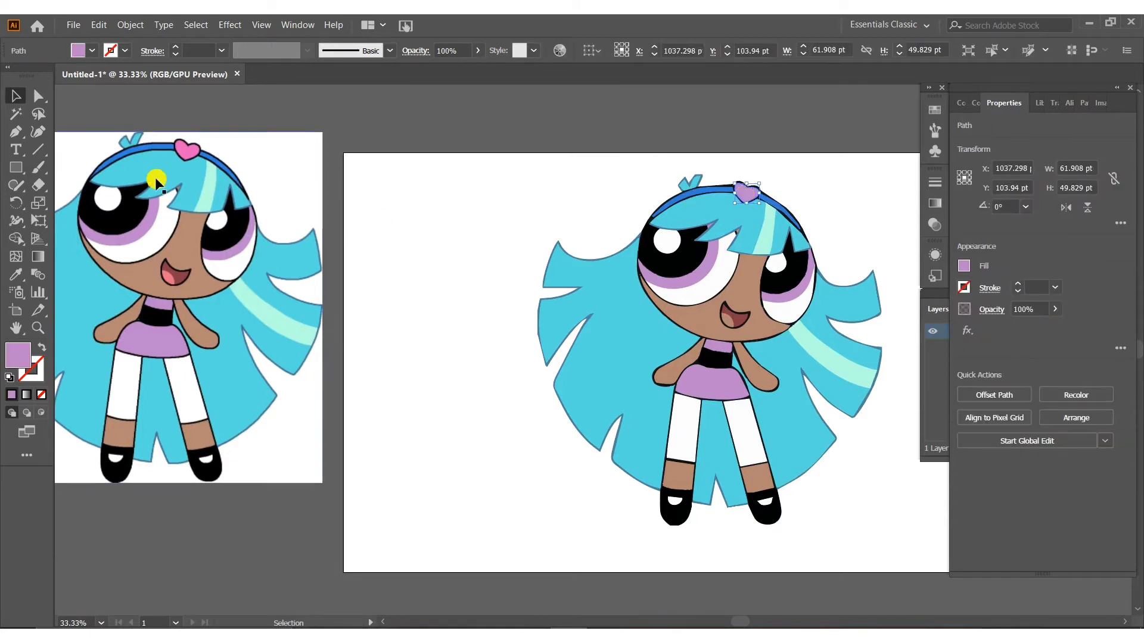
click(16, 277)
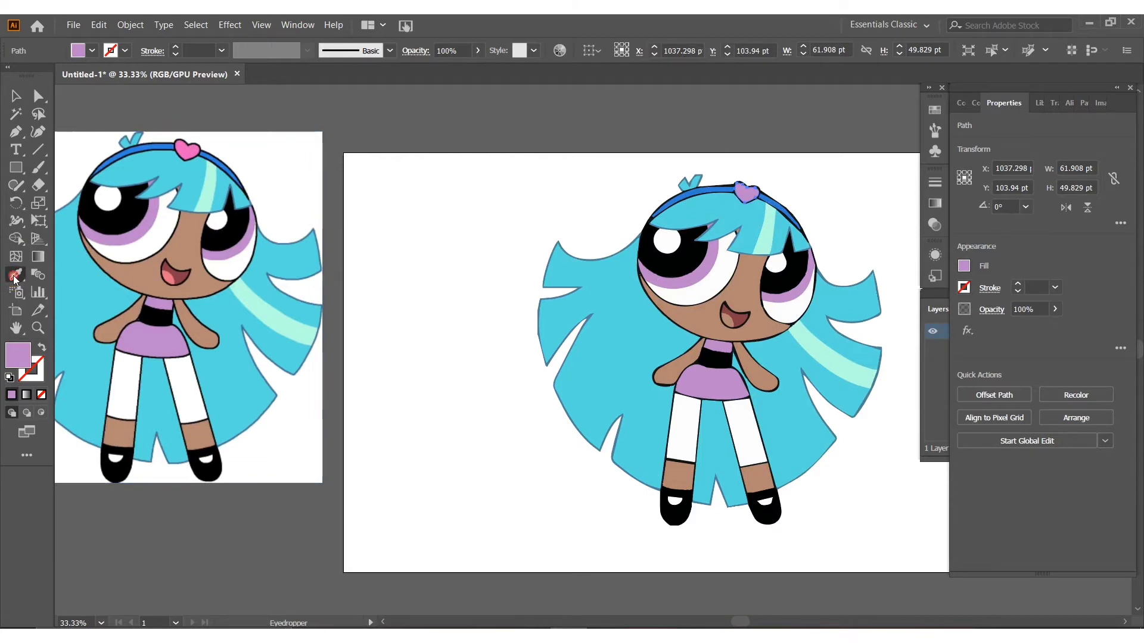
click(192, 147)
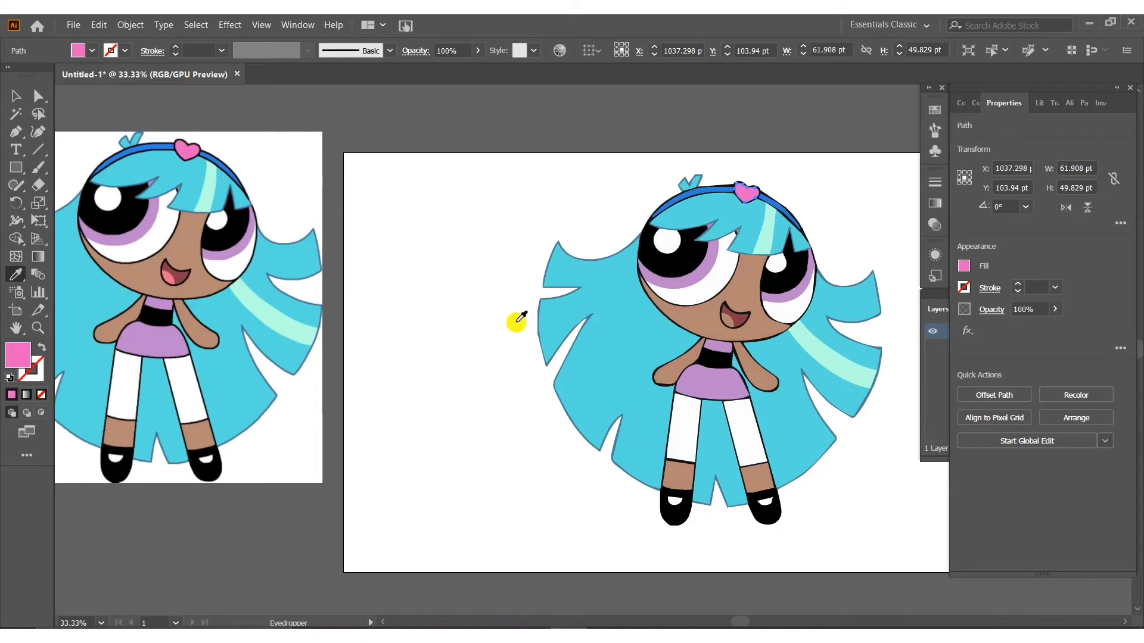
Step: Recolor the traced character's tongue with the salmon pink sampled by Eyedropper from the reference picture's tongue
click(14, 100)
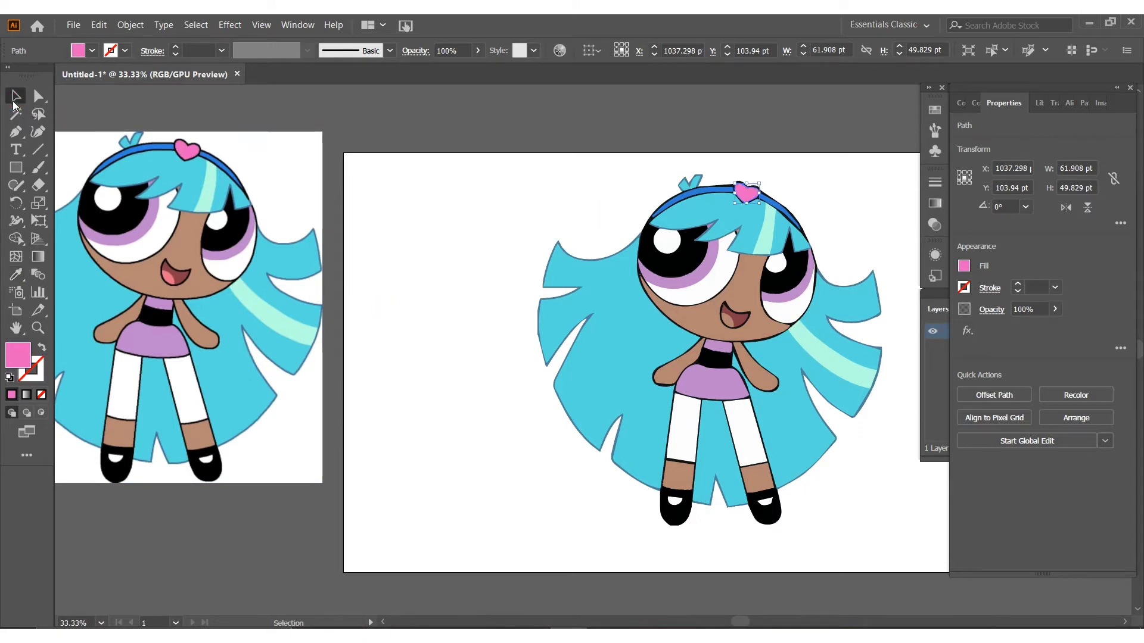
click(727, 325)
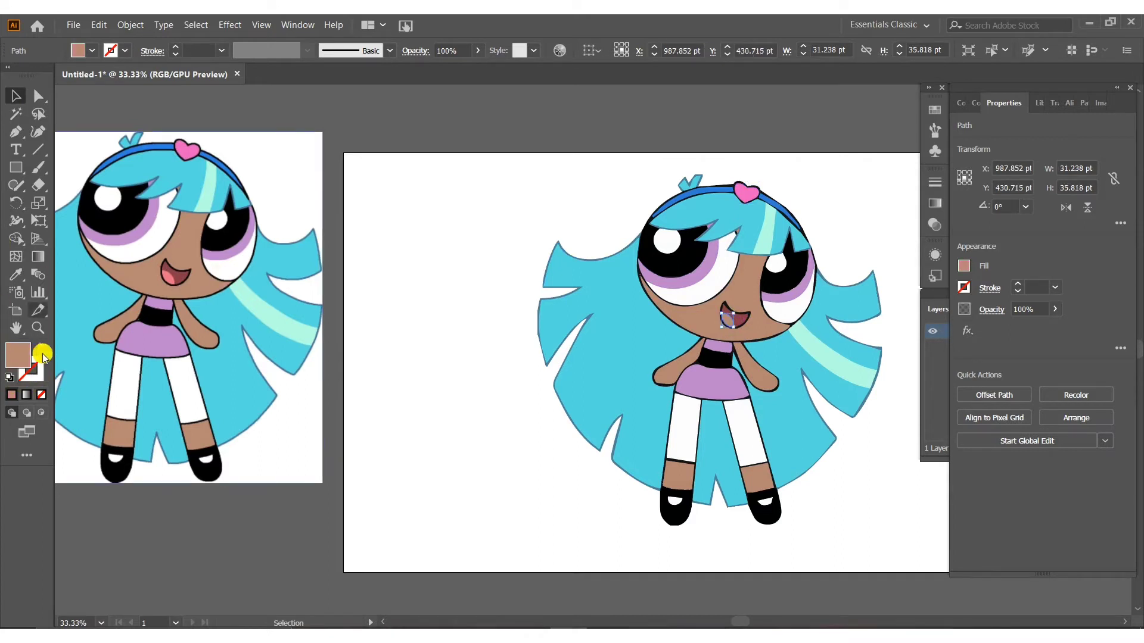
click(16, 276)
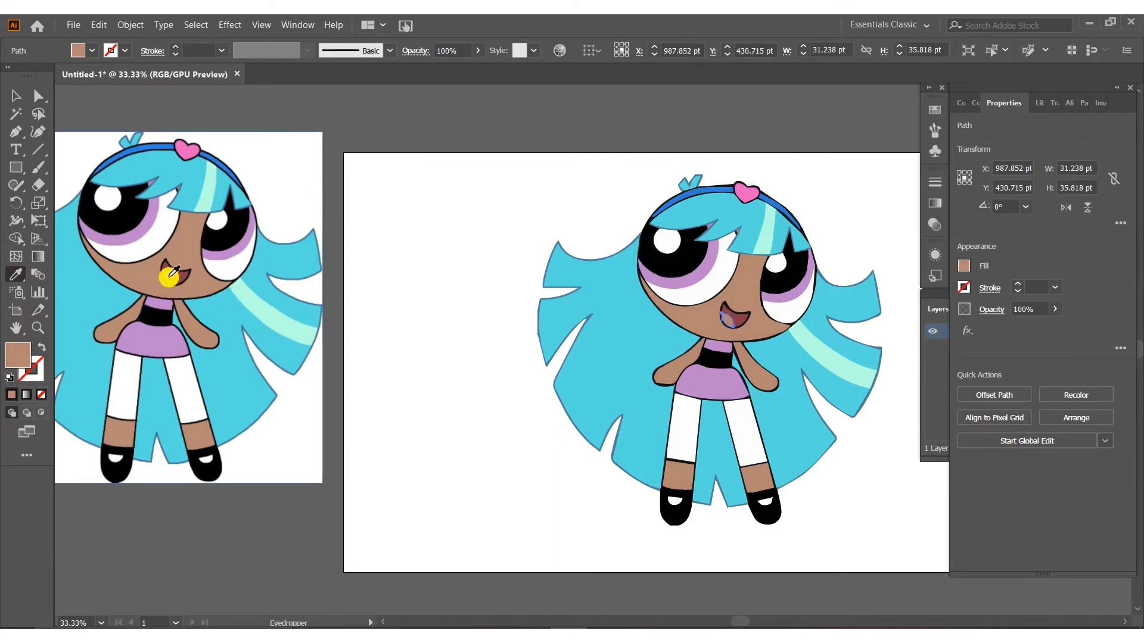
click(170, 275)
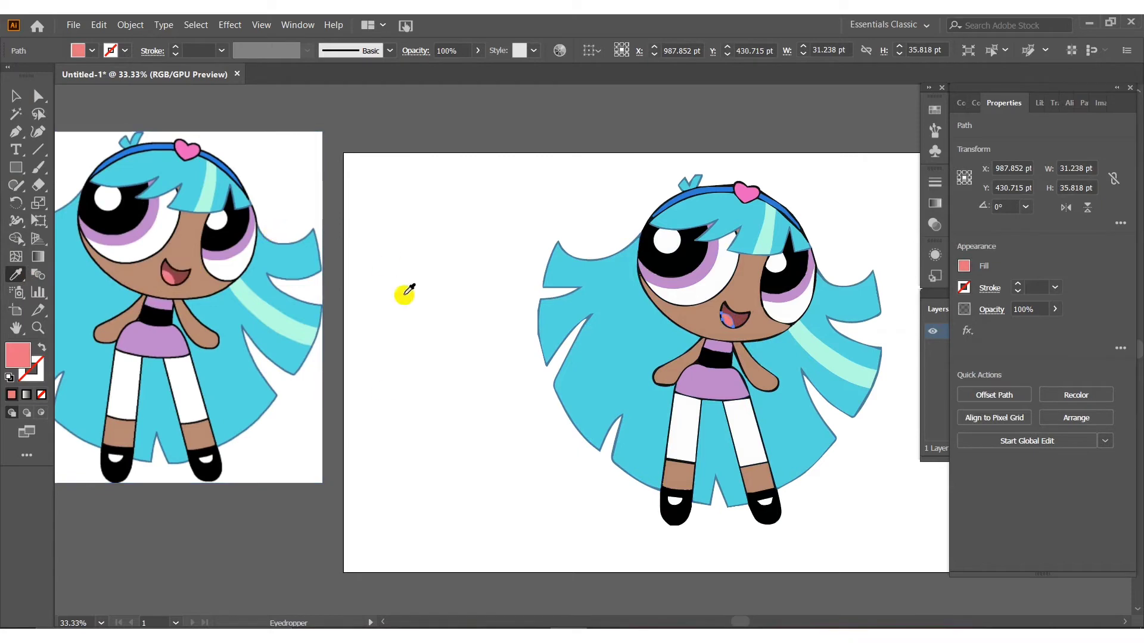
Step: Delete the embedded reference picture beside the artboard, keeping the traced character
click(14, 100)
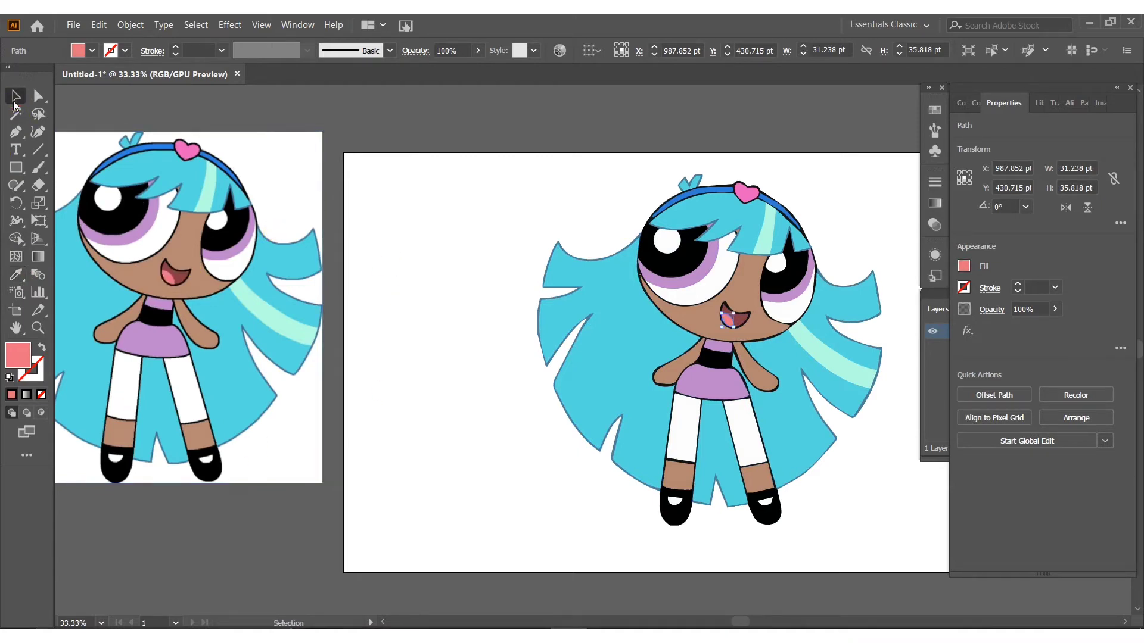
click(466, 109)
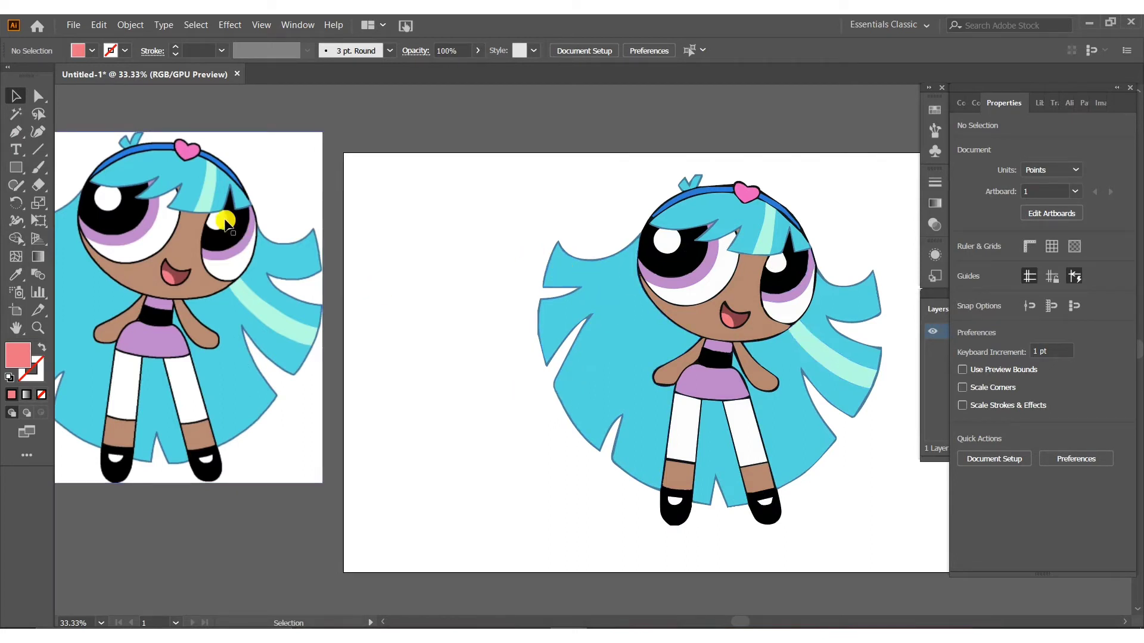
click(209, 203)
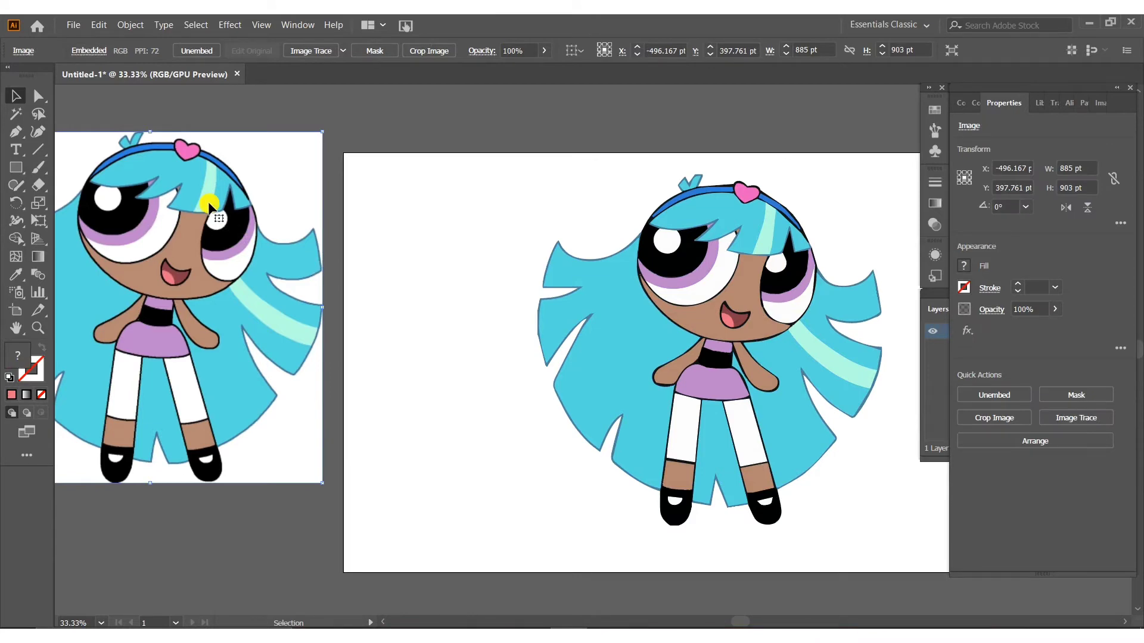
key(Delete)
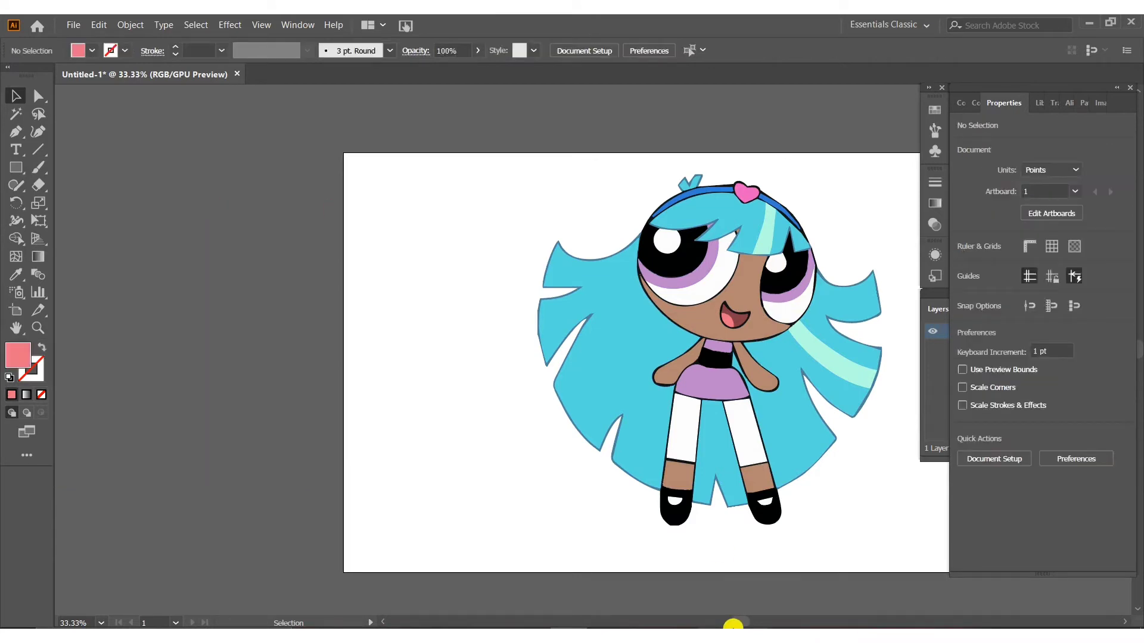
Step: Try moving the large left hair piece away from the traced character, and undo the move
drag(733, 625, 765, 623)
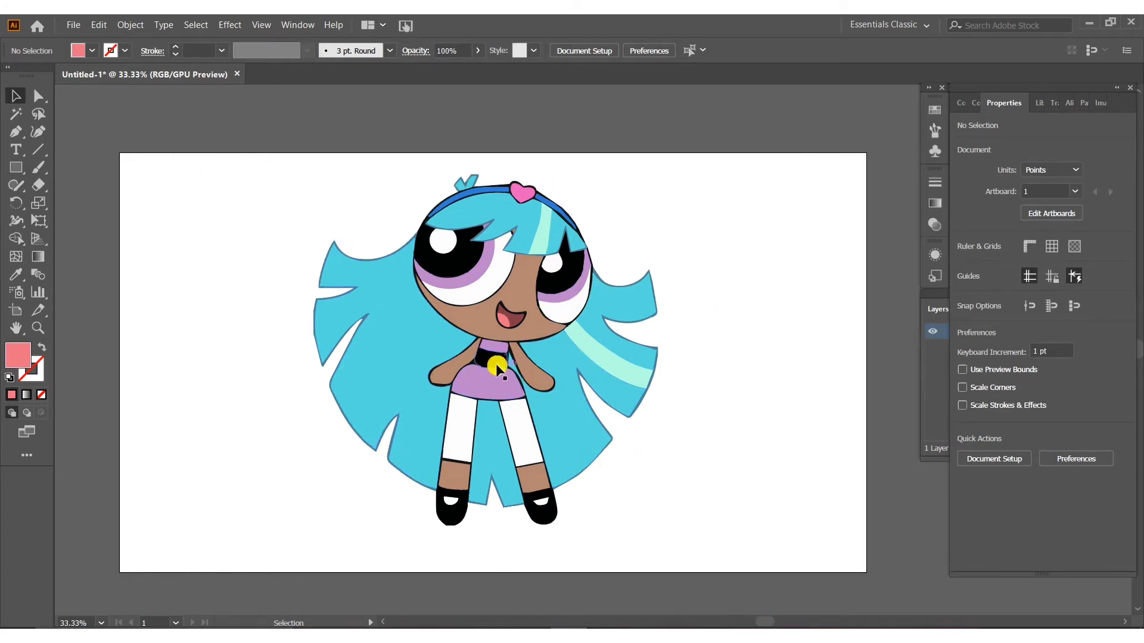
click(420, 341)
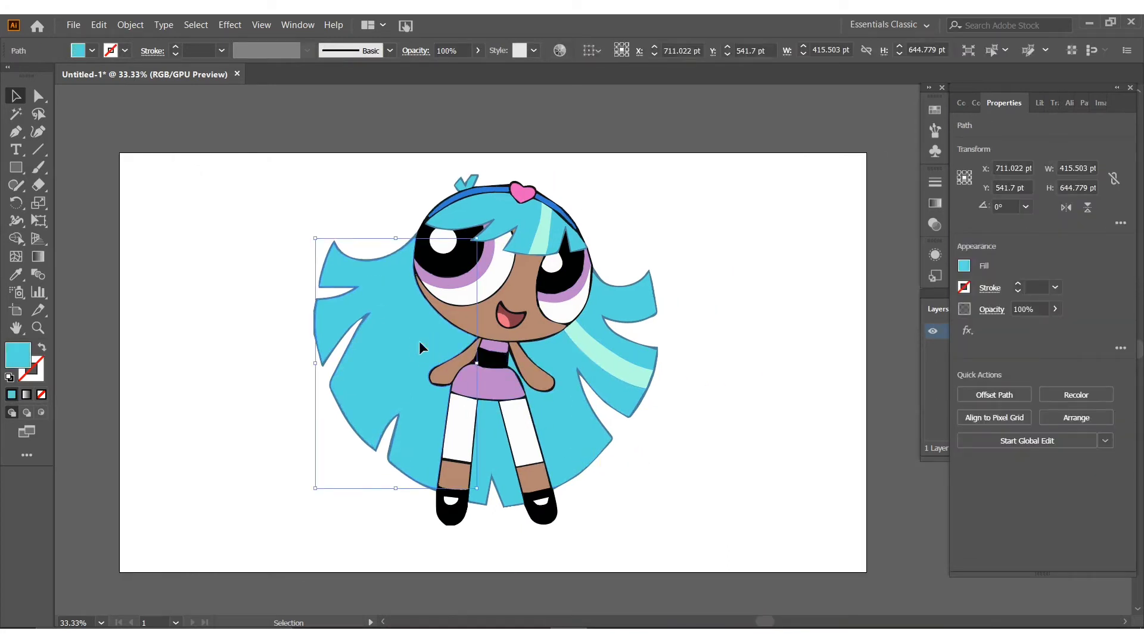
drag(419, 341, 197, 302)
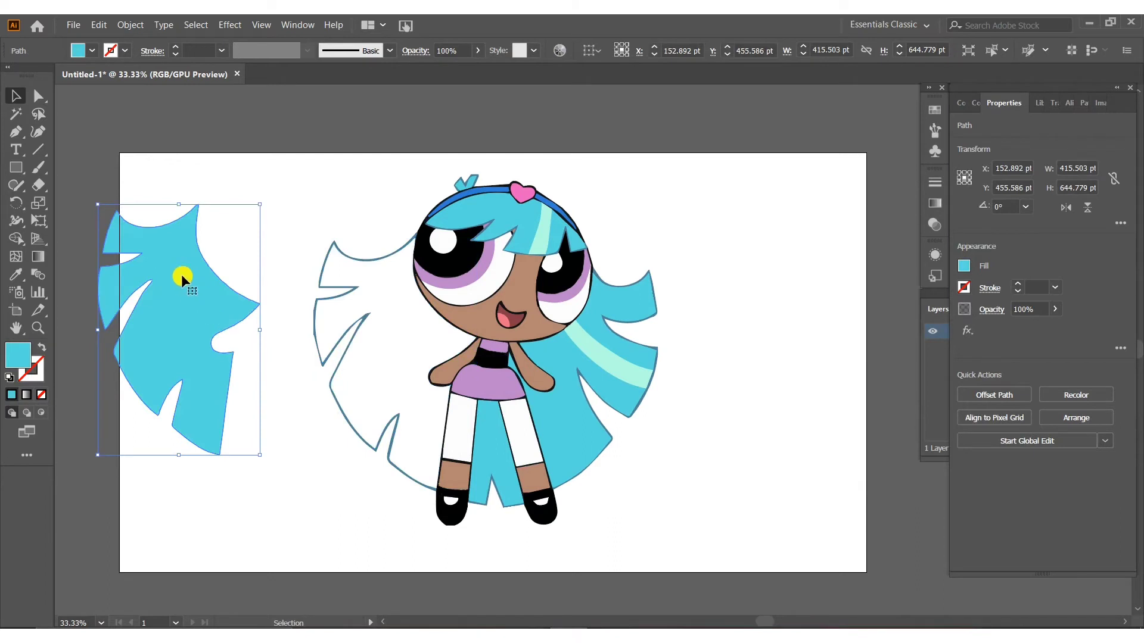
key(ctrl+z)
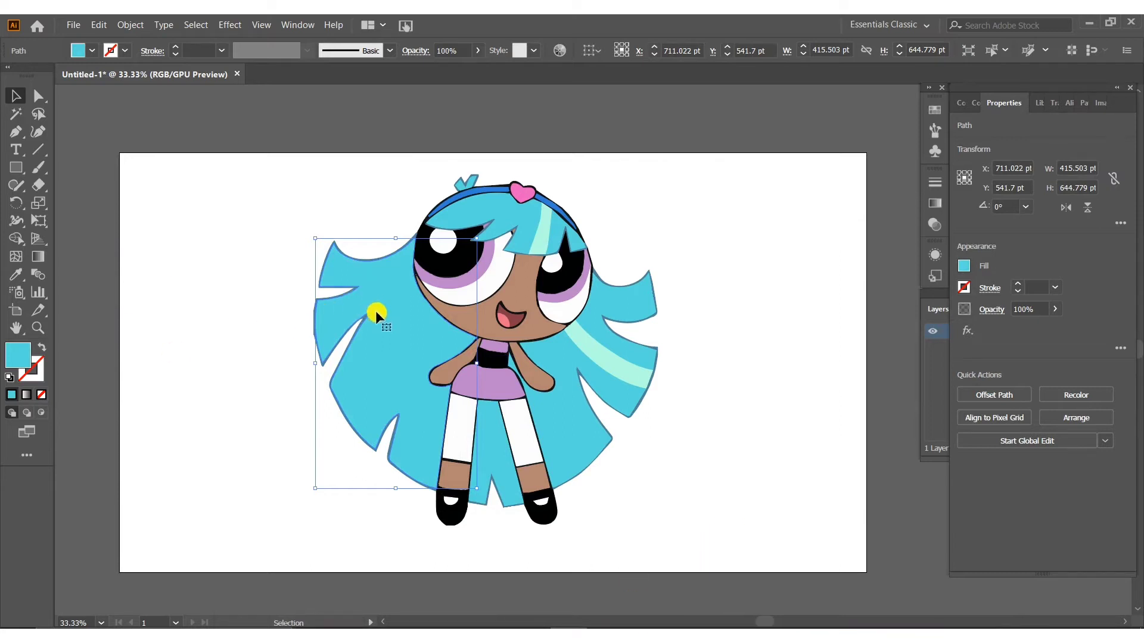
Step: Select objects with the same Fill & Stroke as the left hair piece, and check the fringe, lower and right hair pieces individually
click(197, 25)
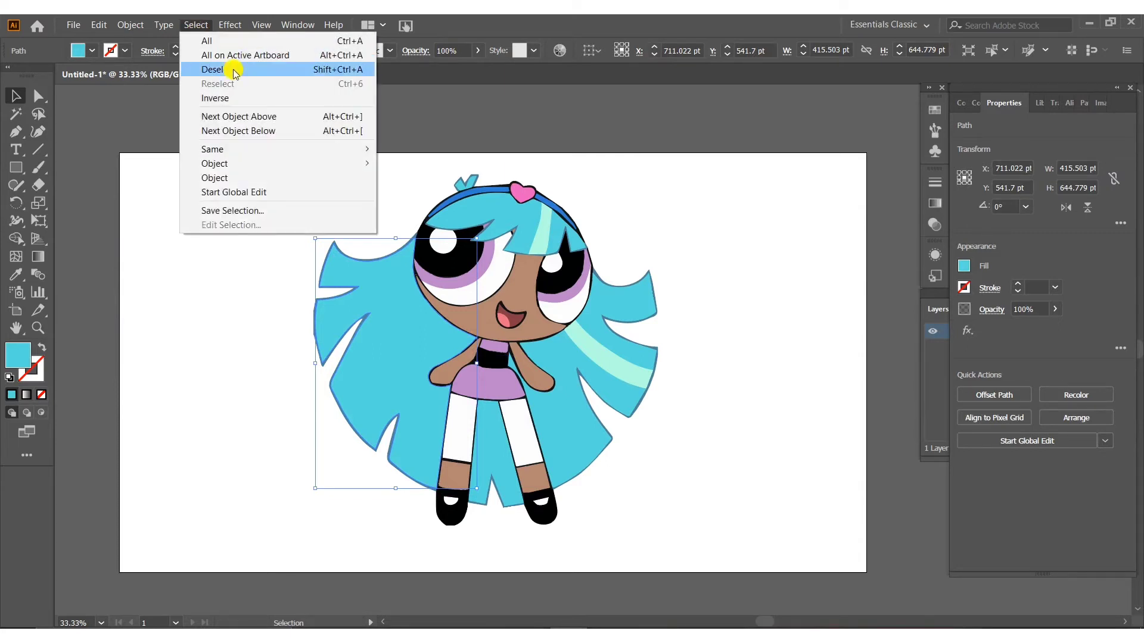
mouse_move(250, 149)
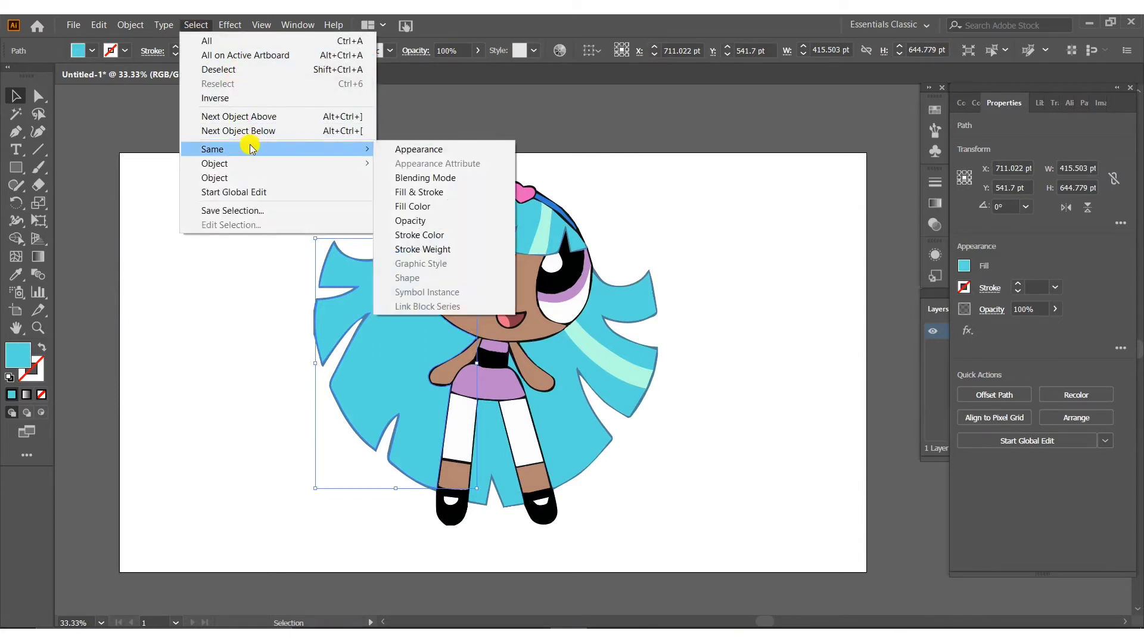
click(499, 193)
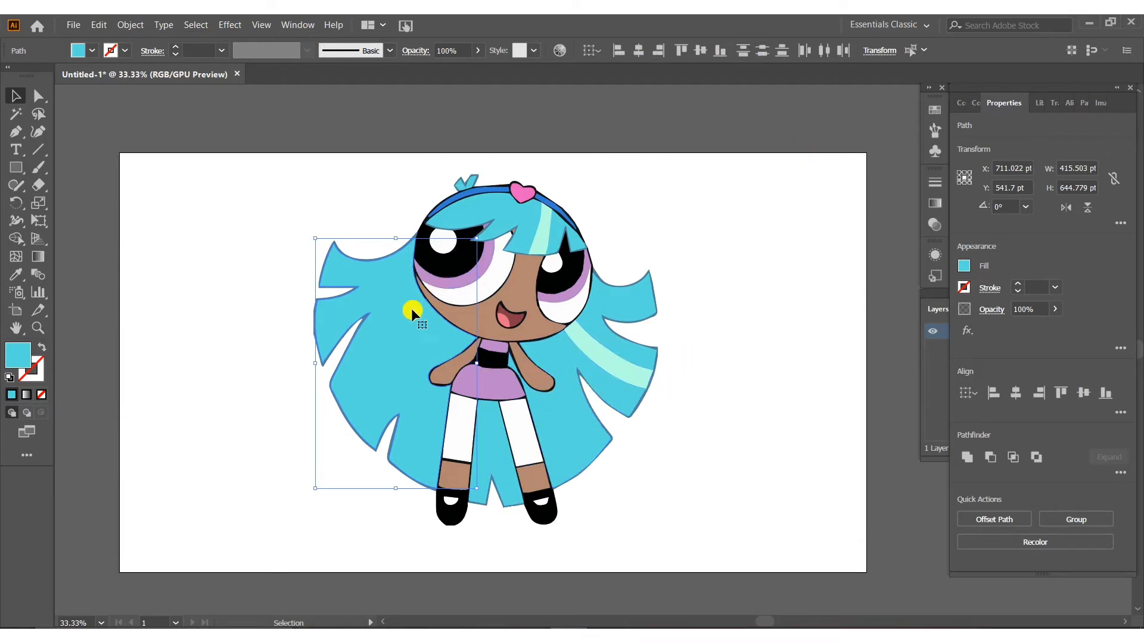
click(501, 199)
click(562, 394)
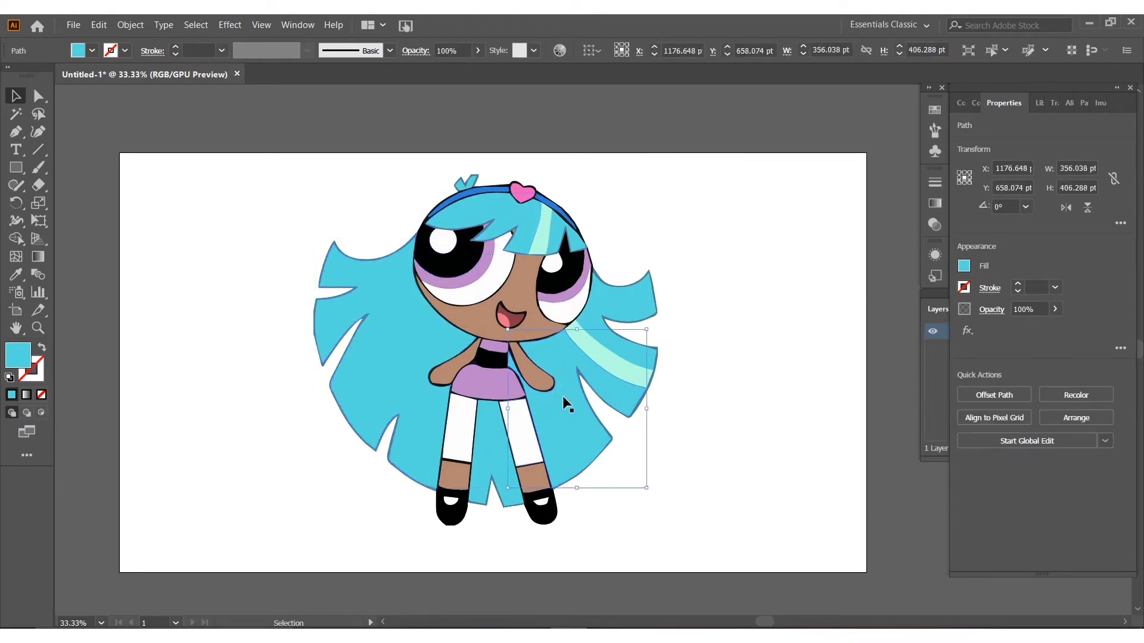
click(487, 475)
click(623, 308)
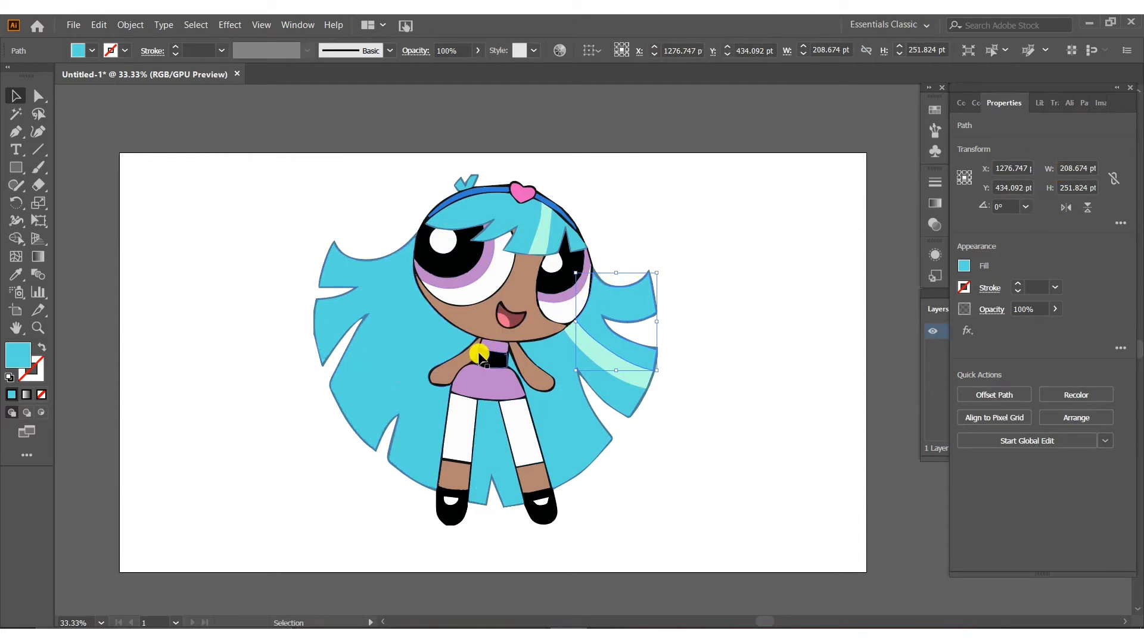
Step: Set the Color Guide's base color to the blue fill of the large left hair piece
click(387, 377)
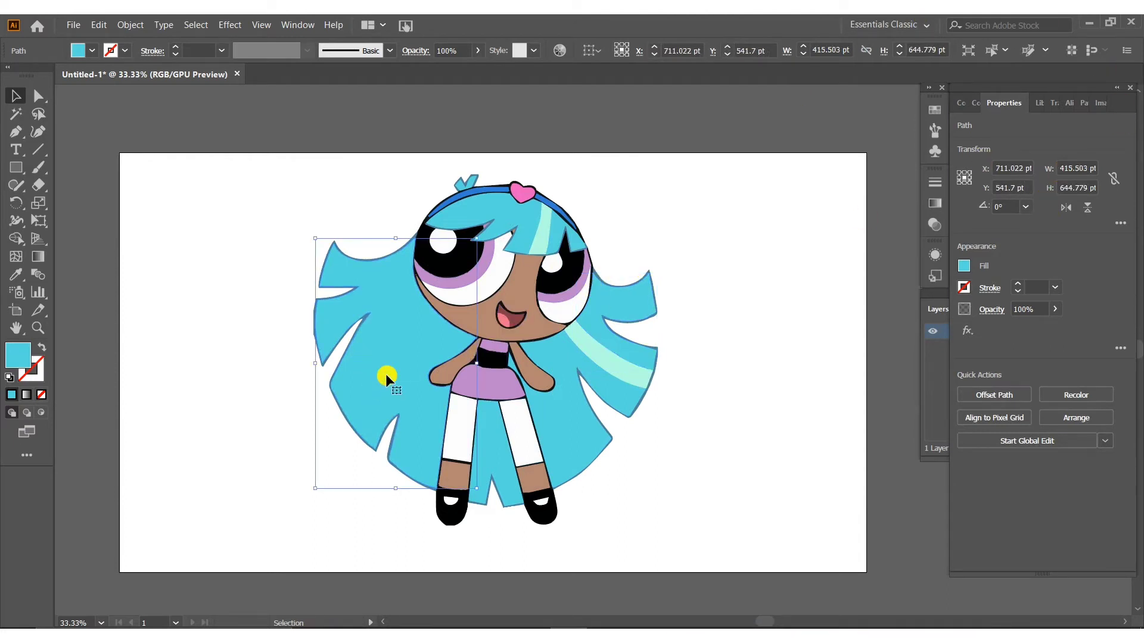
click(966, 104)
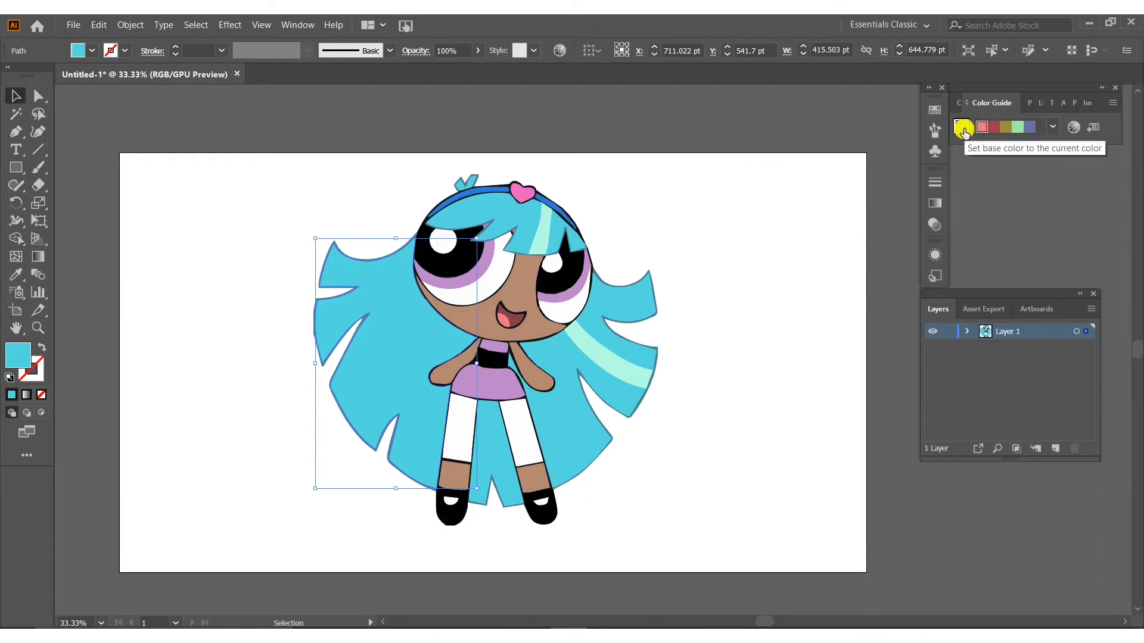
click(958, 130)
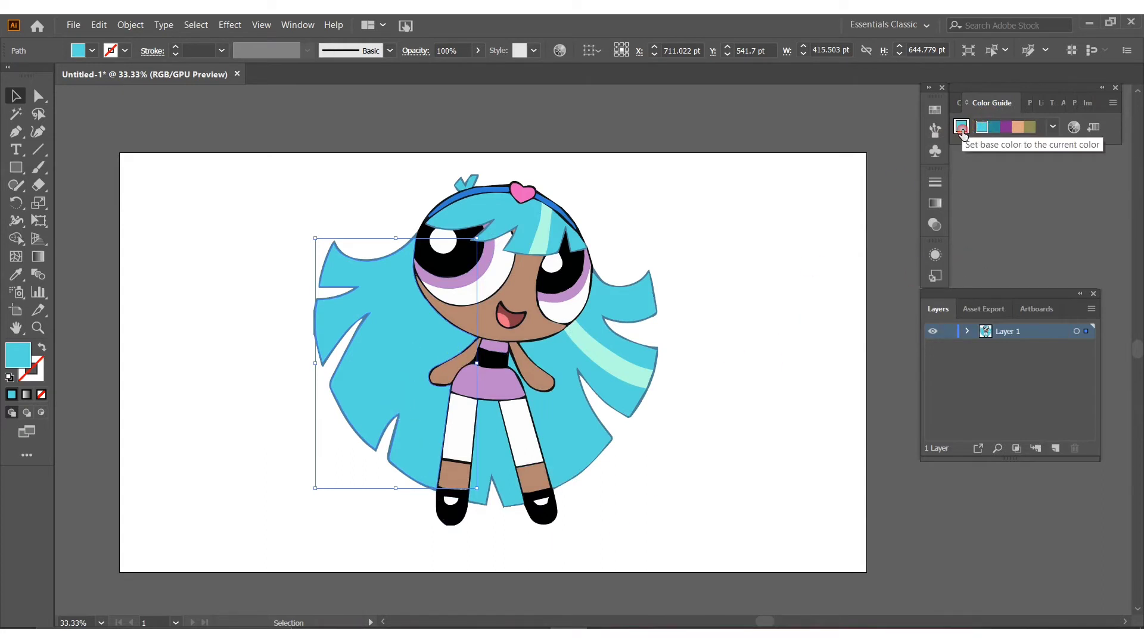
Step: Recolor the hair between the legs, both right-hand hair pieces and the two fringe pieces with the Color Guide's blue base color
click(497, 454)
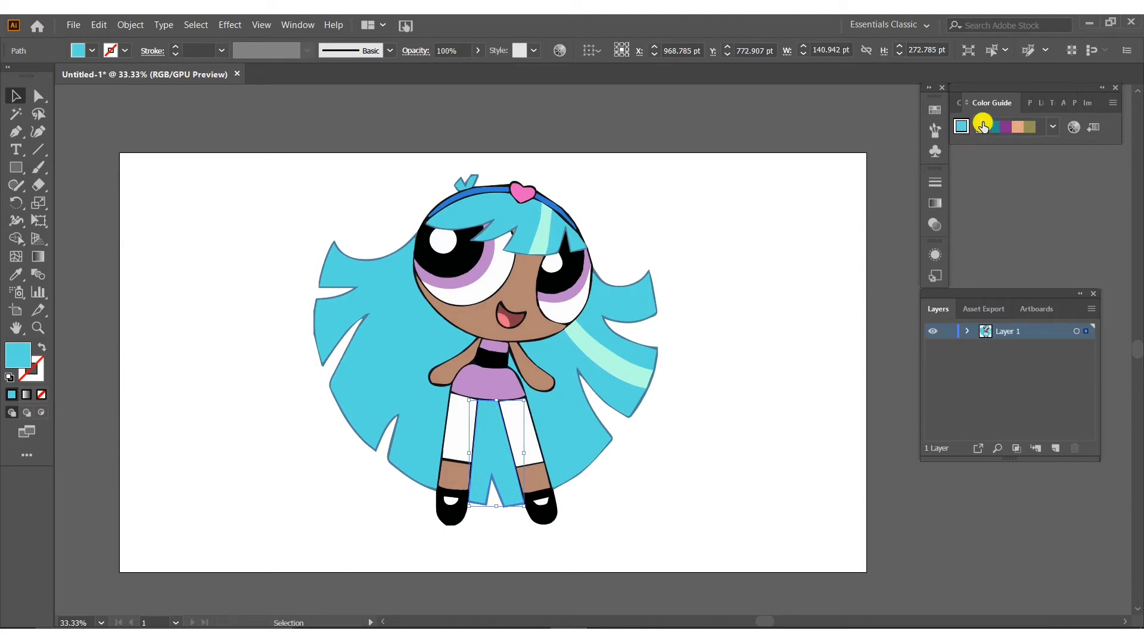
click(570, 439)
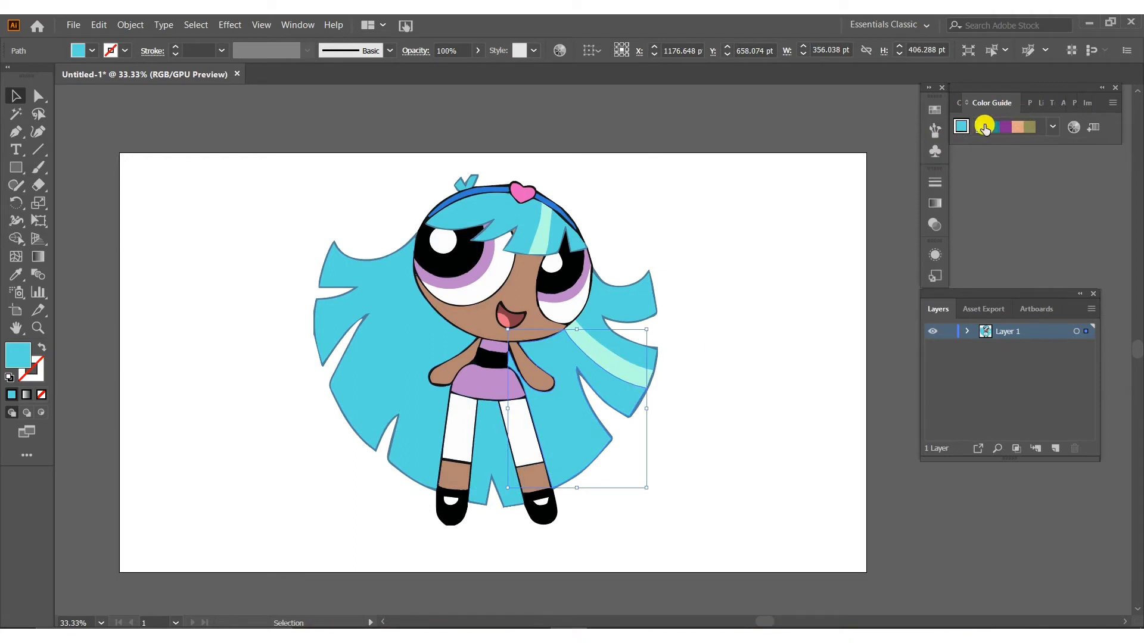
click(631, 313)
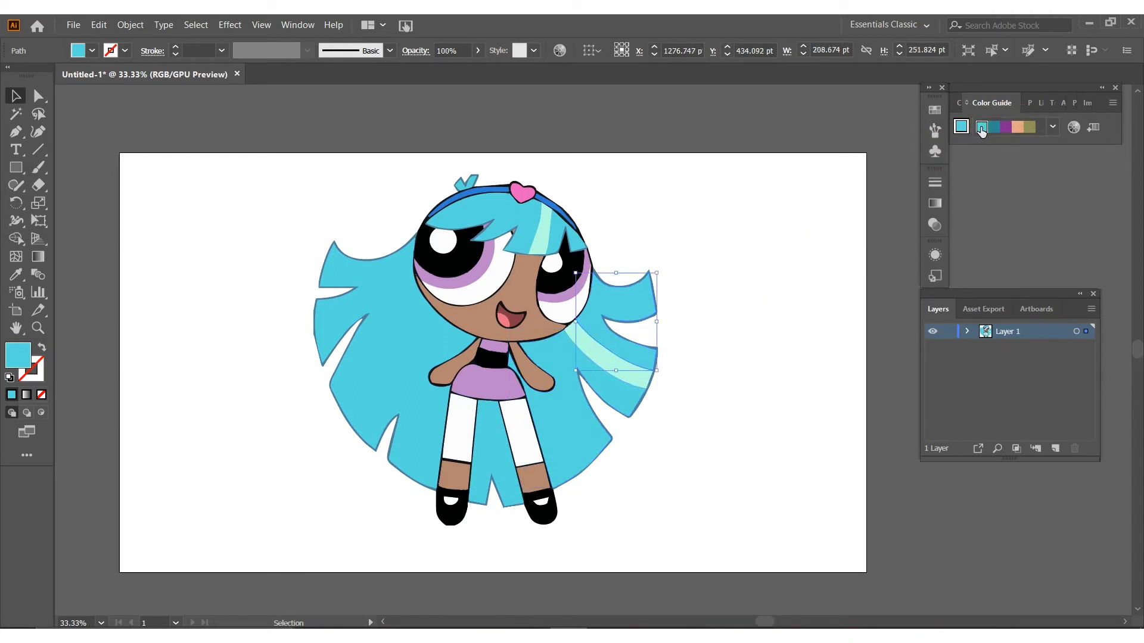
click(479, 213)
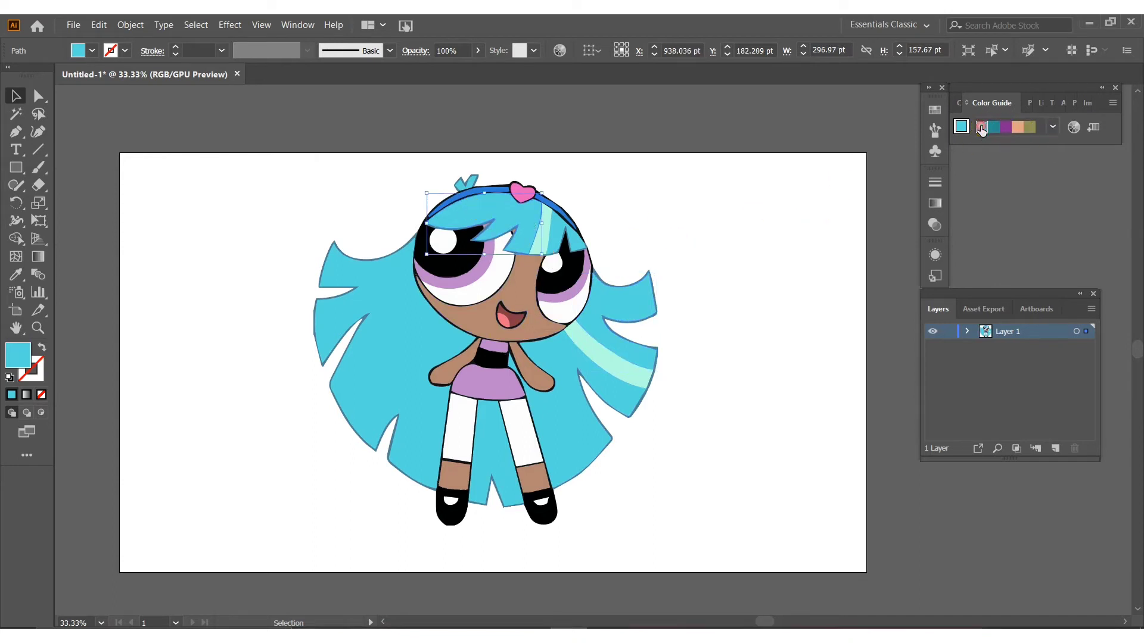
click(558, 226)
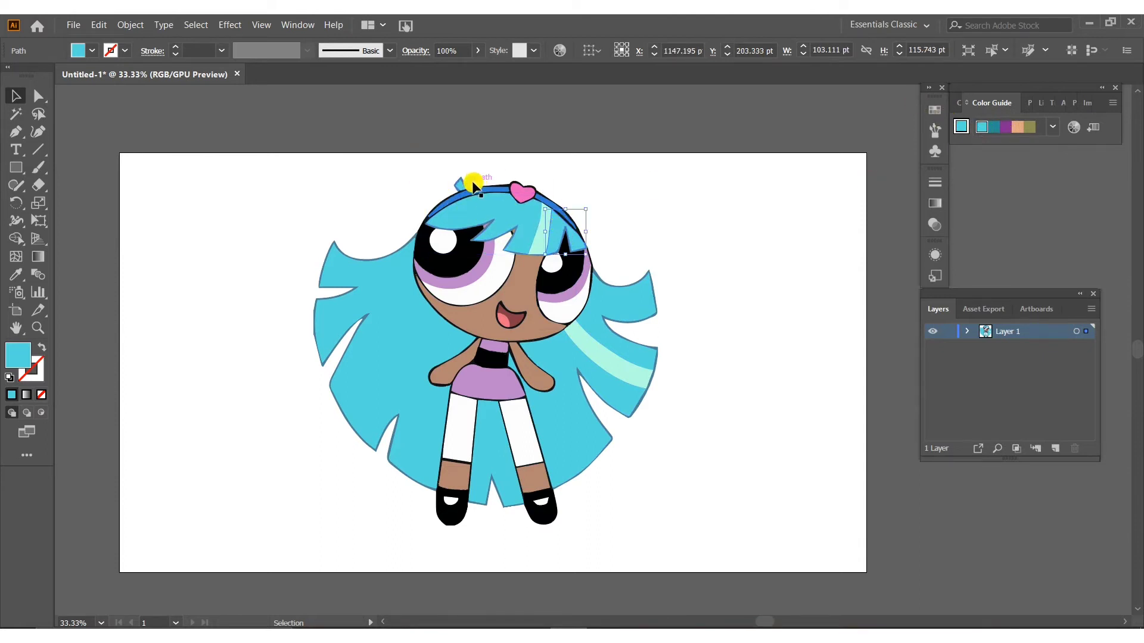
Step: Recolor the small hair tuft above the headband with the Color Guide's blue base color
key(ctrl+=)
key(ctrl+=)
key(ctrl+=)
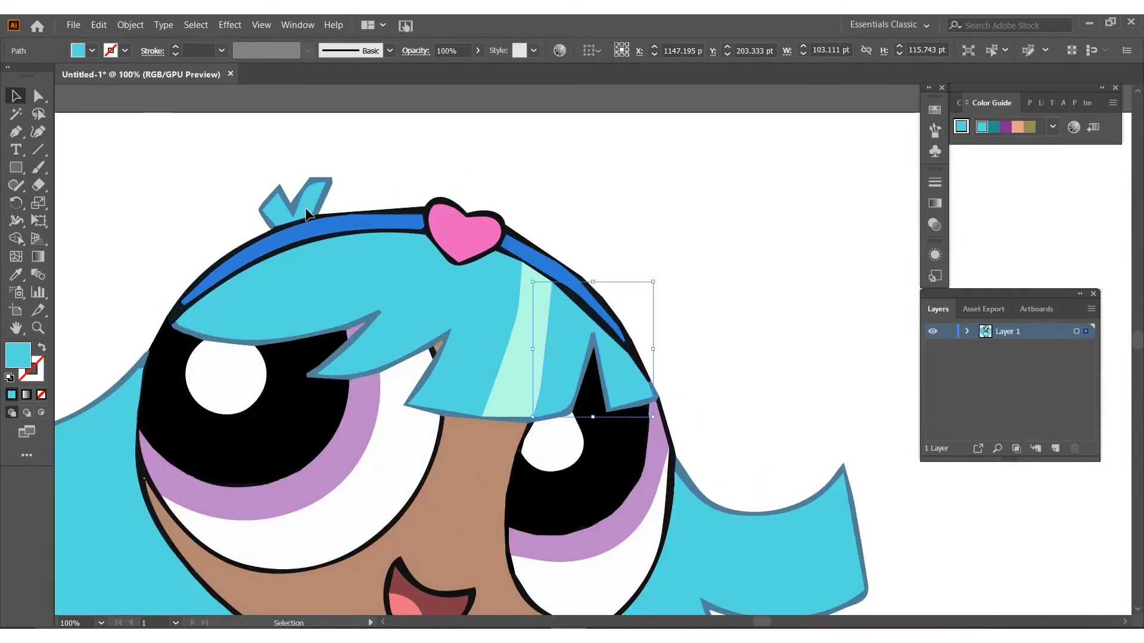
click(300, 207)
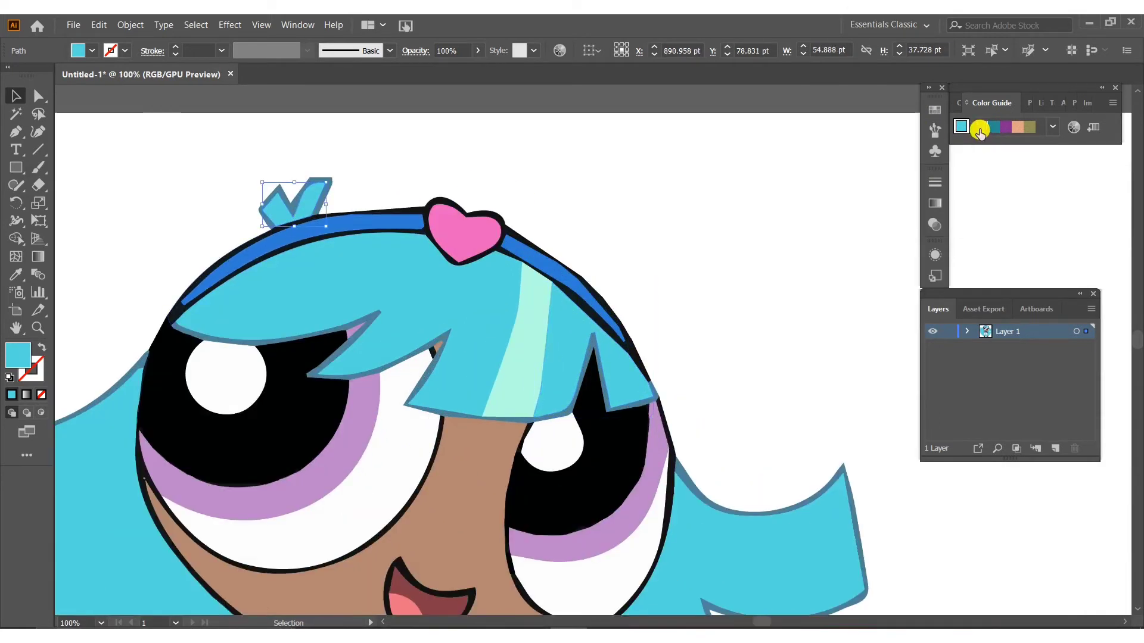
Step: Select all blue hair pieces with the same Fill & Stroke as the tuft and combine them into a compound path
key(ctrl+minus)
key(ctrl+minus)
key(ctrl+minus)
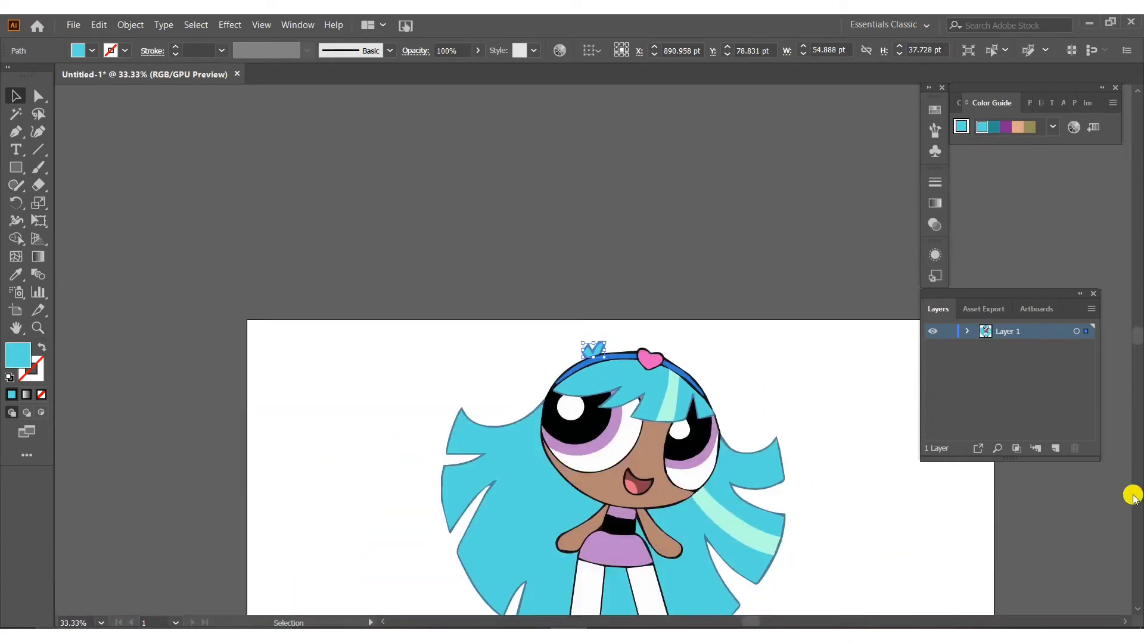
scroll(1136, 342, down, 3)
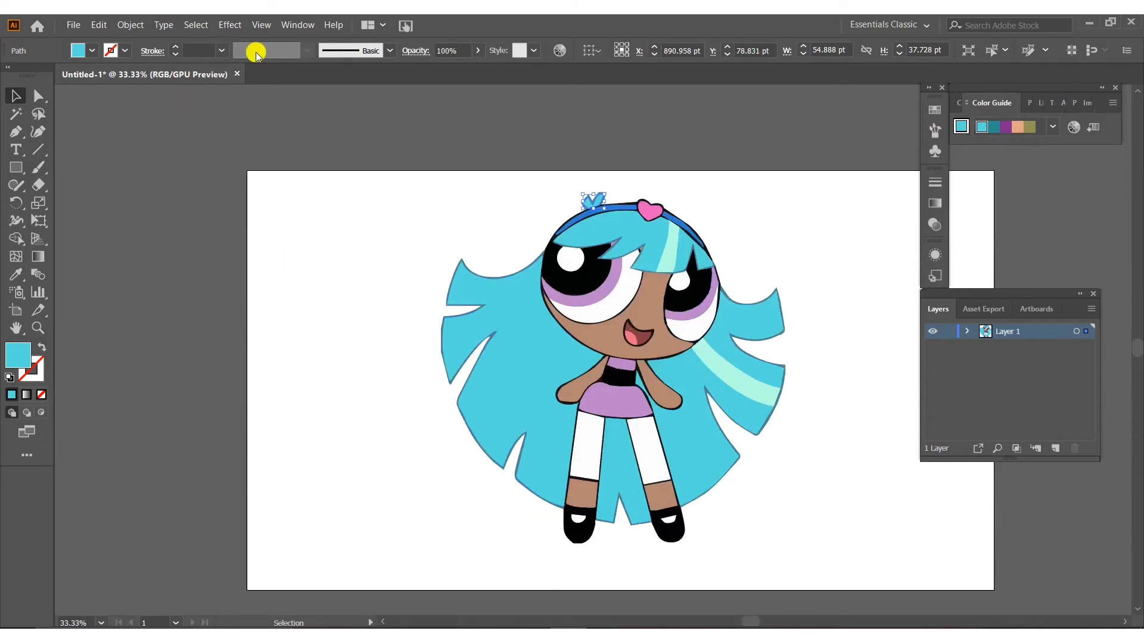
click(197, 26)
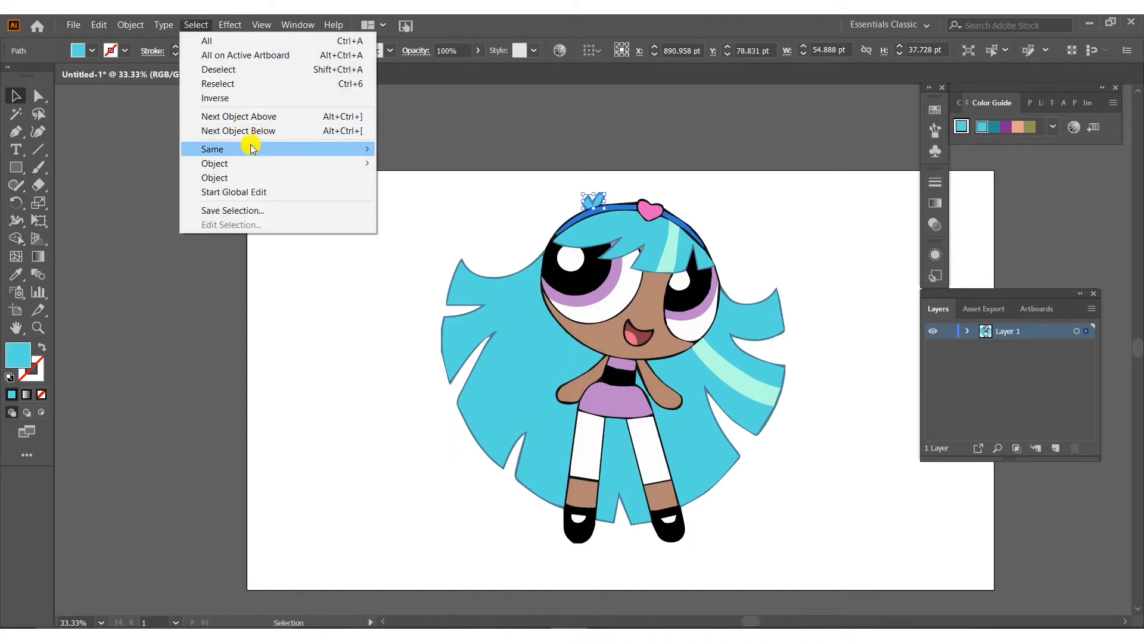
mouse_move(253, 150)
click(410, 194)
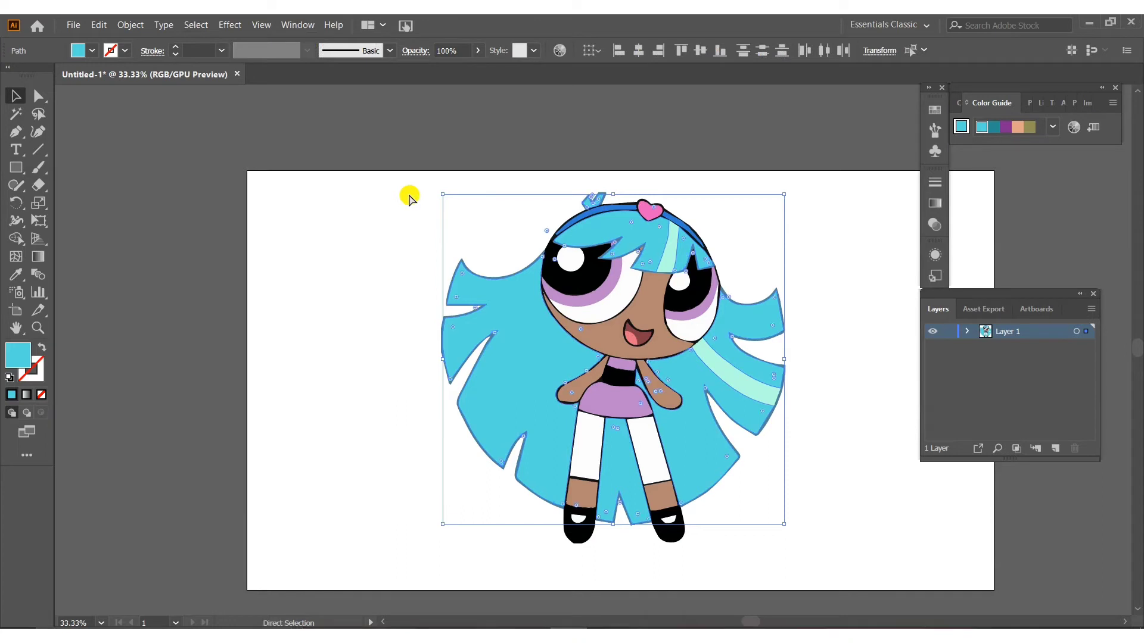
key(ctrl+8)
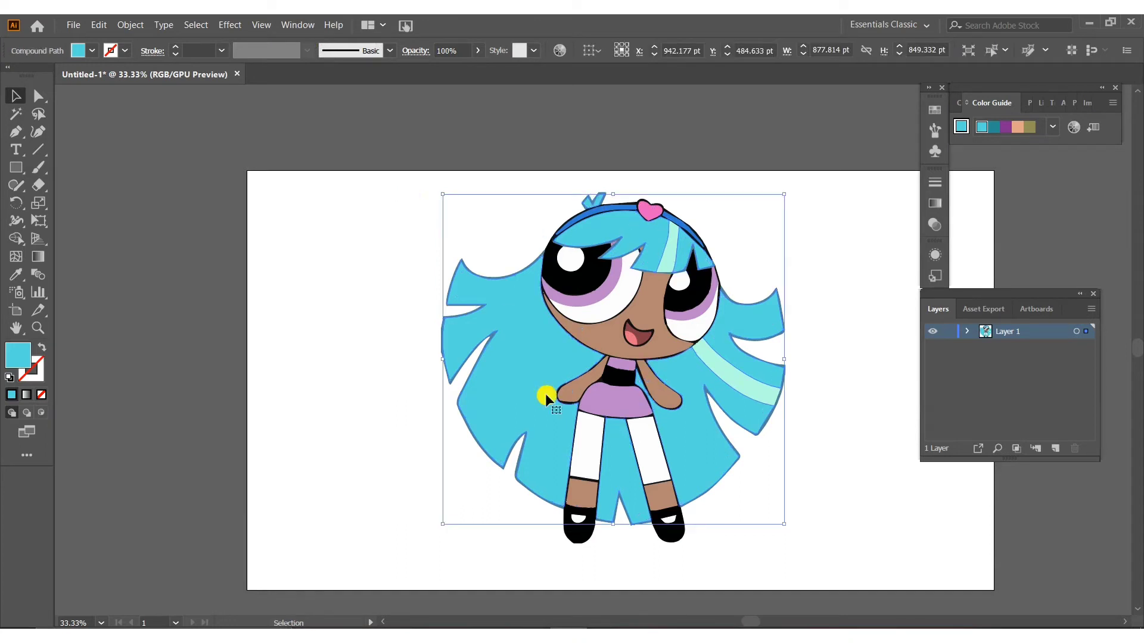
Step: Move the combined blue hair off the character as a test, and undo the moves
drag(530, 418, 207, 438)
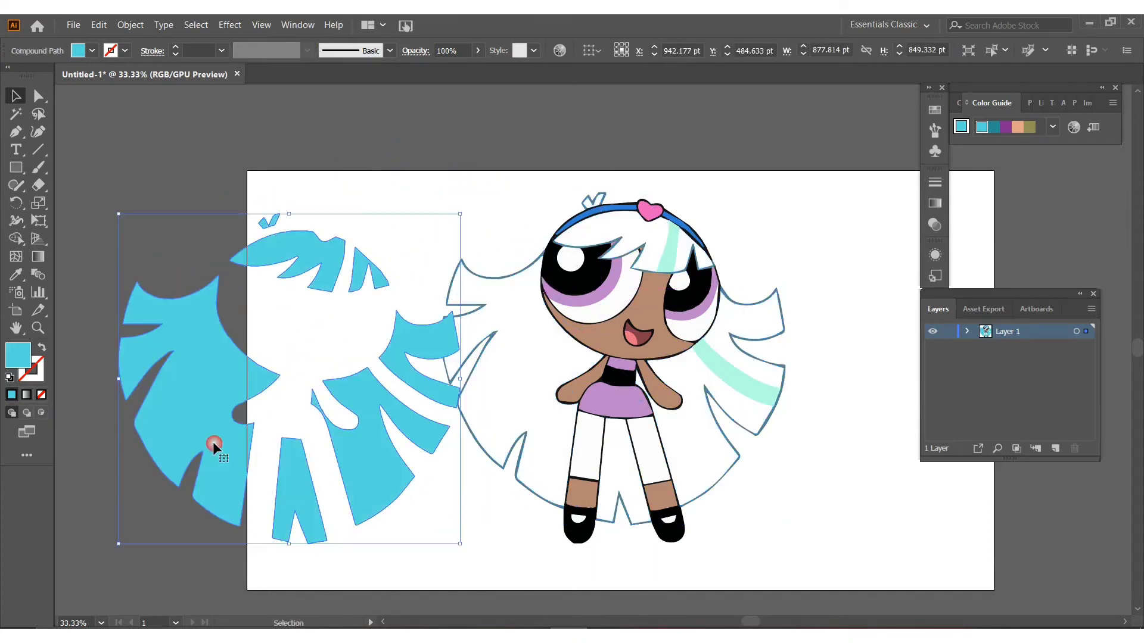
drag(206, 357, 175, 259)
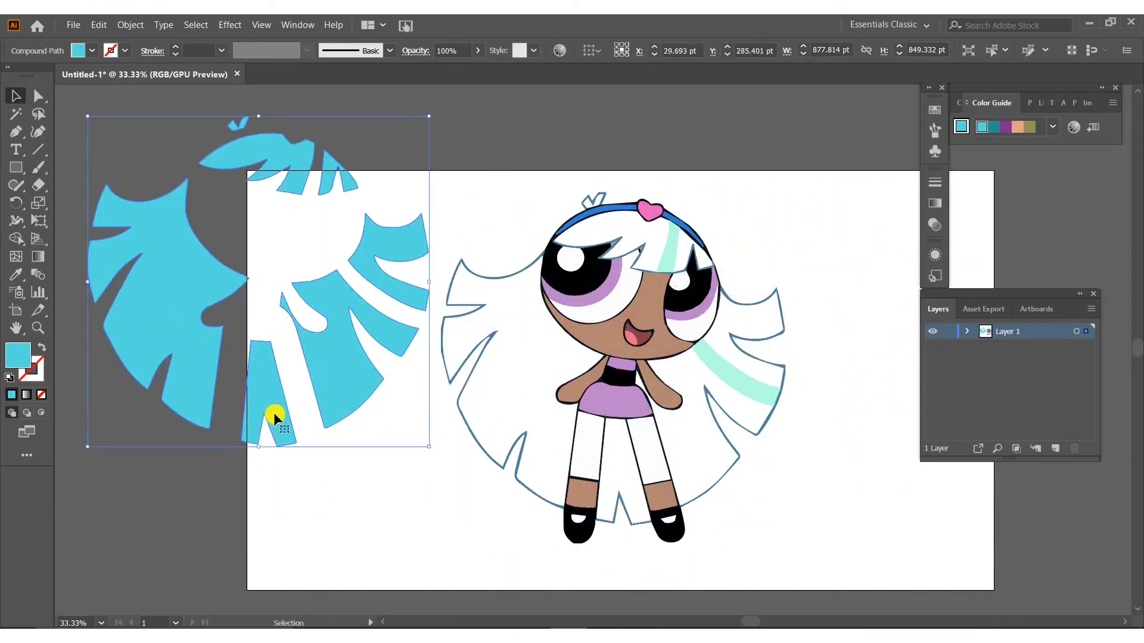
key(ctrl+z)
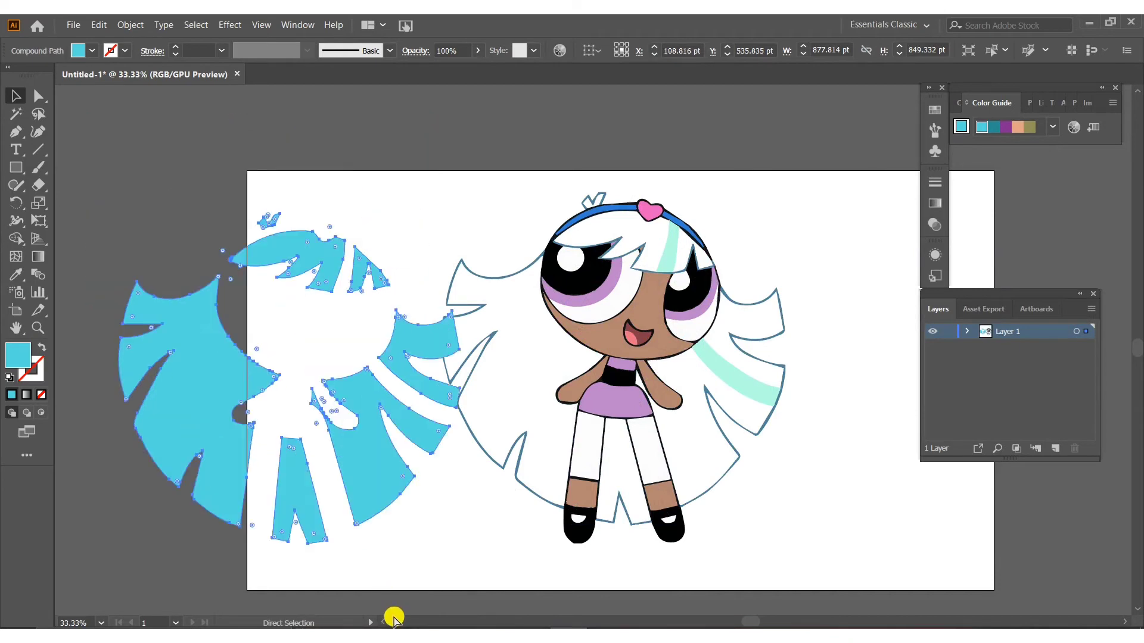
key(ctrl+shift+z)
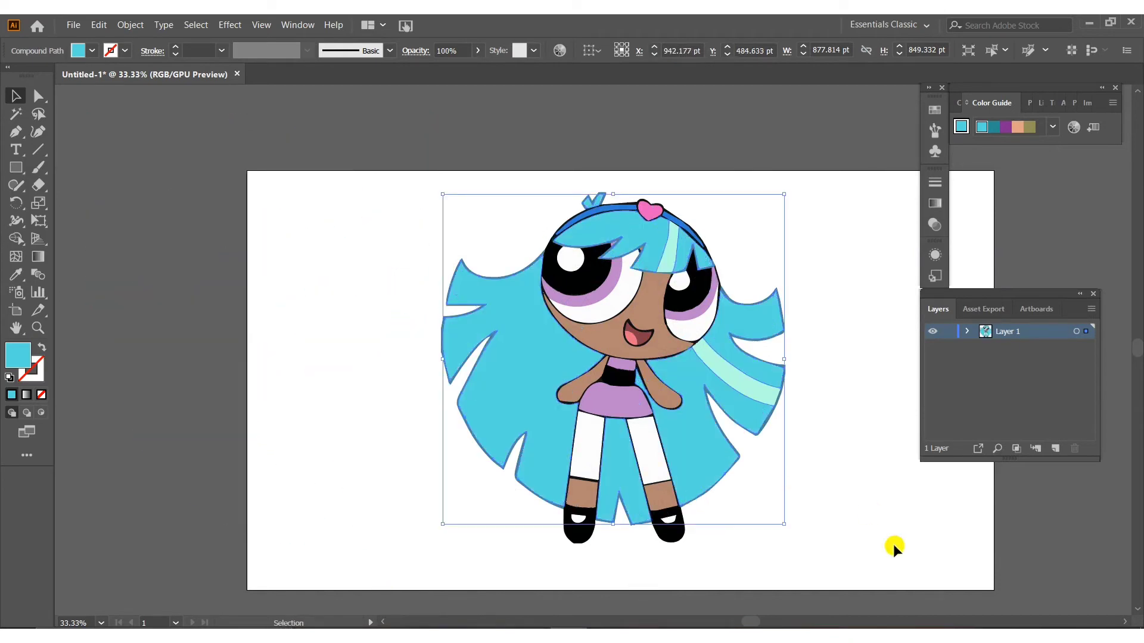
Step: Select both light mint hair streaks with the same Fill & Stroke and combine them into a compound path
click(664, 263)
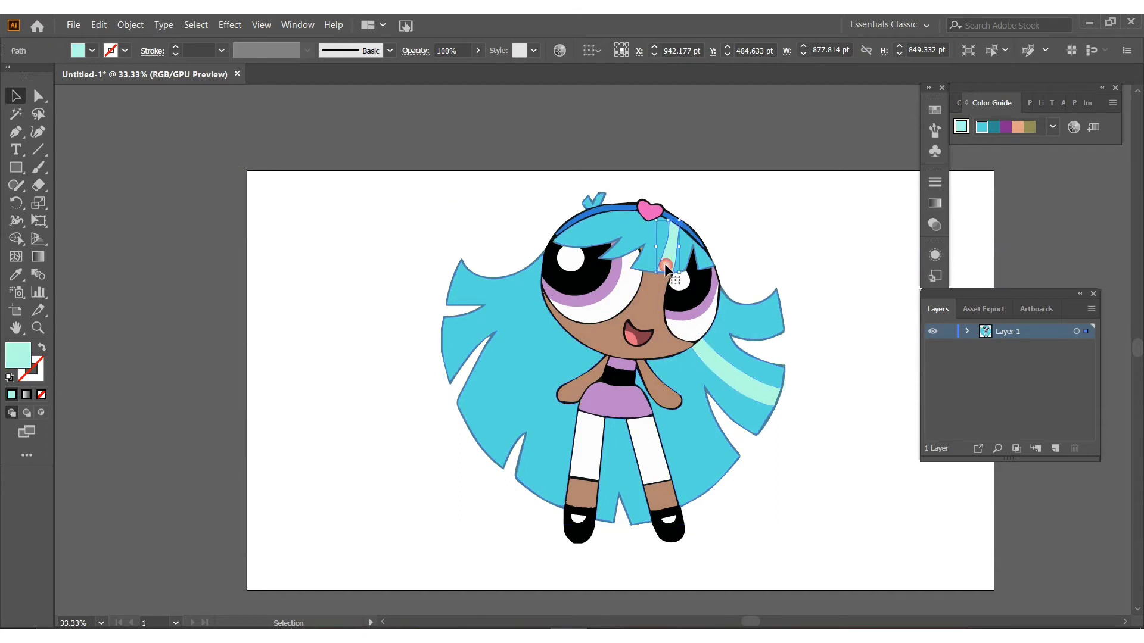
click(196, 25)
mouse_move(226, 149)
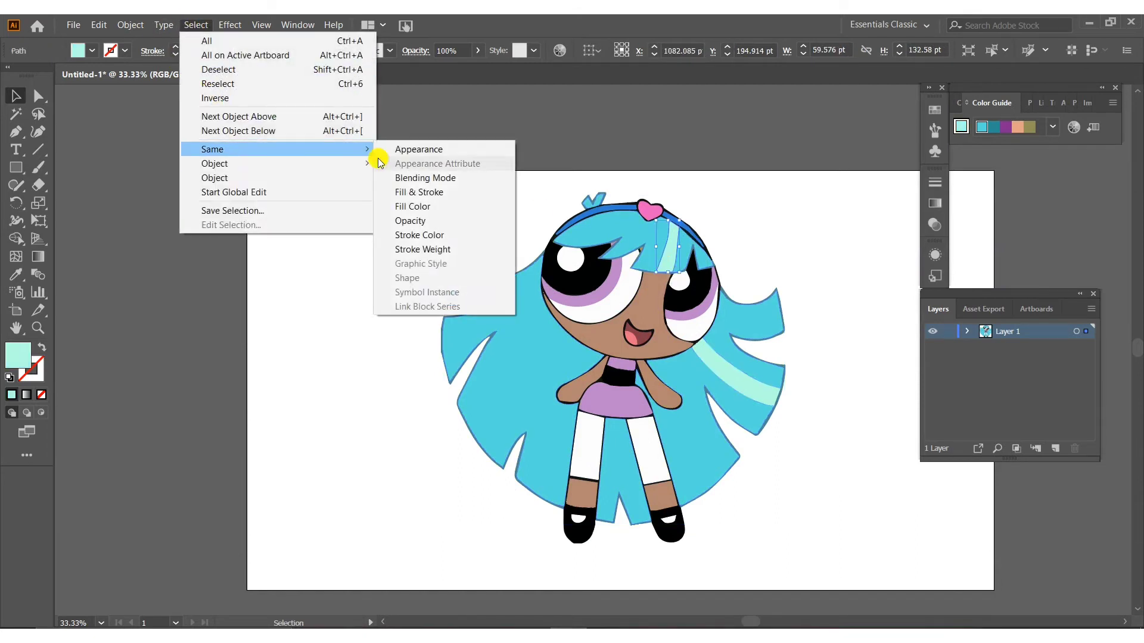
click(442, 193)
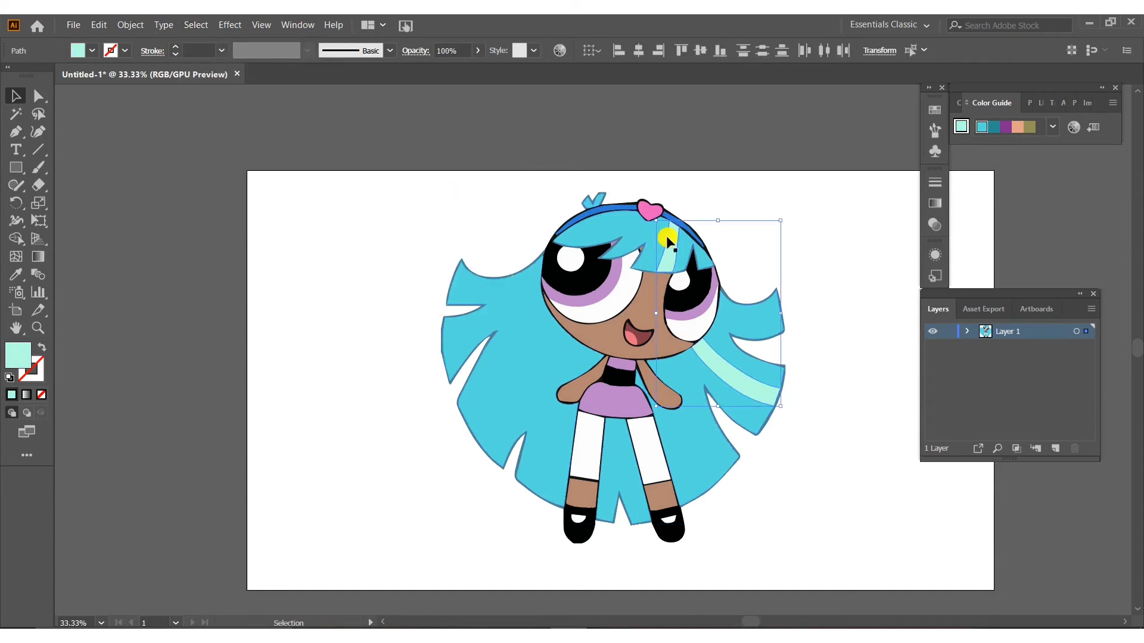
key(a)
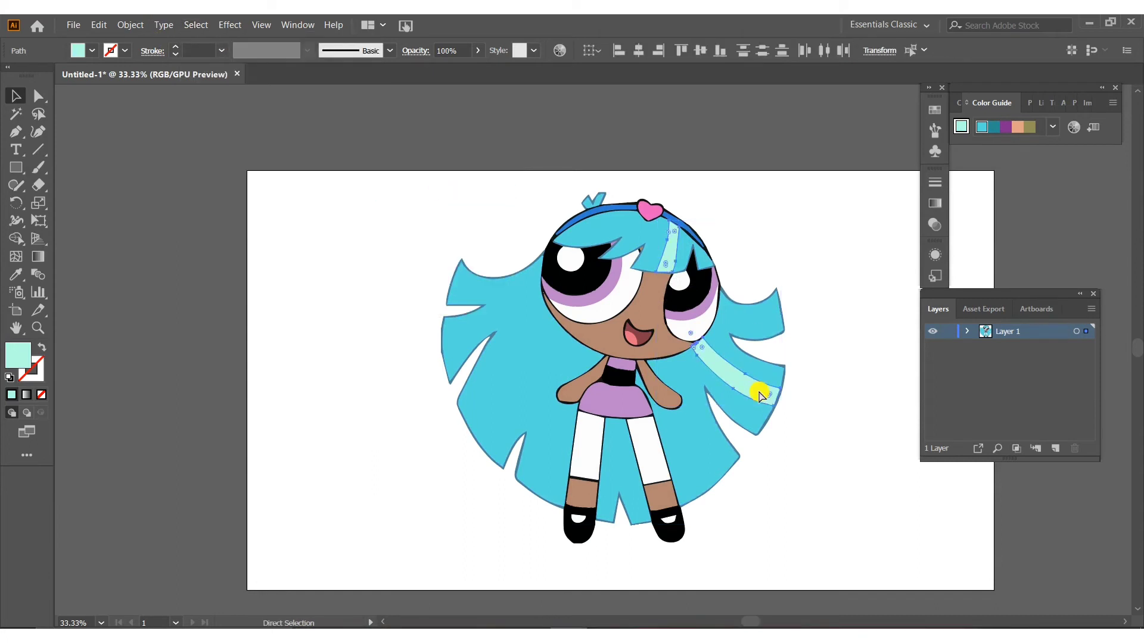
key(v)
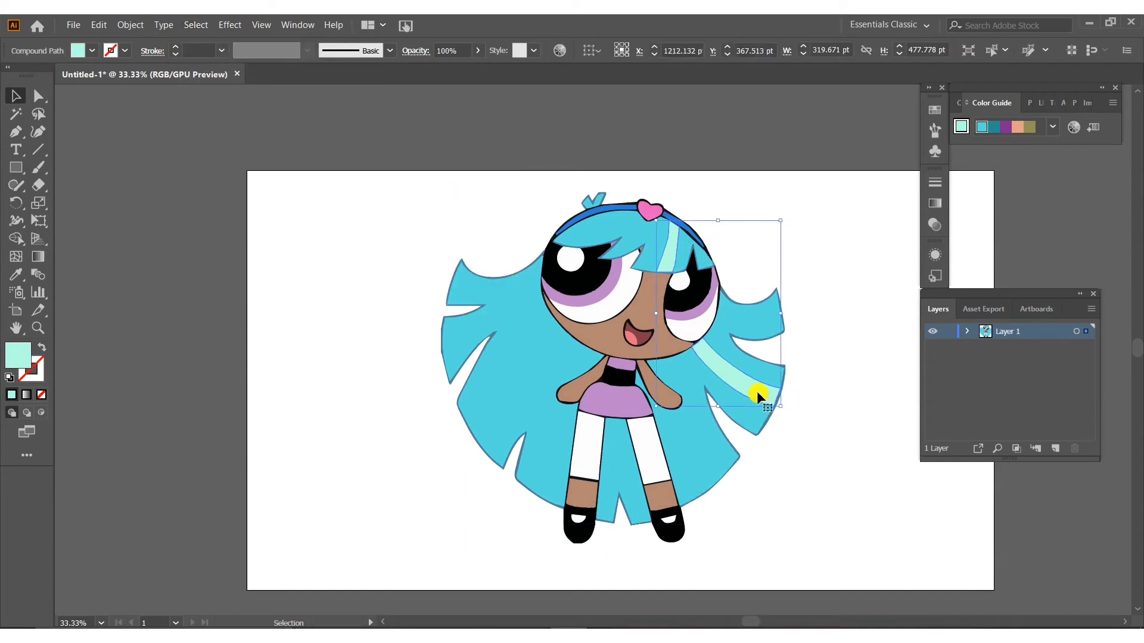
Step: Move the combined mint streaks off the character as a test, and undo the move
drag(757, 391, 344, 410)
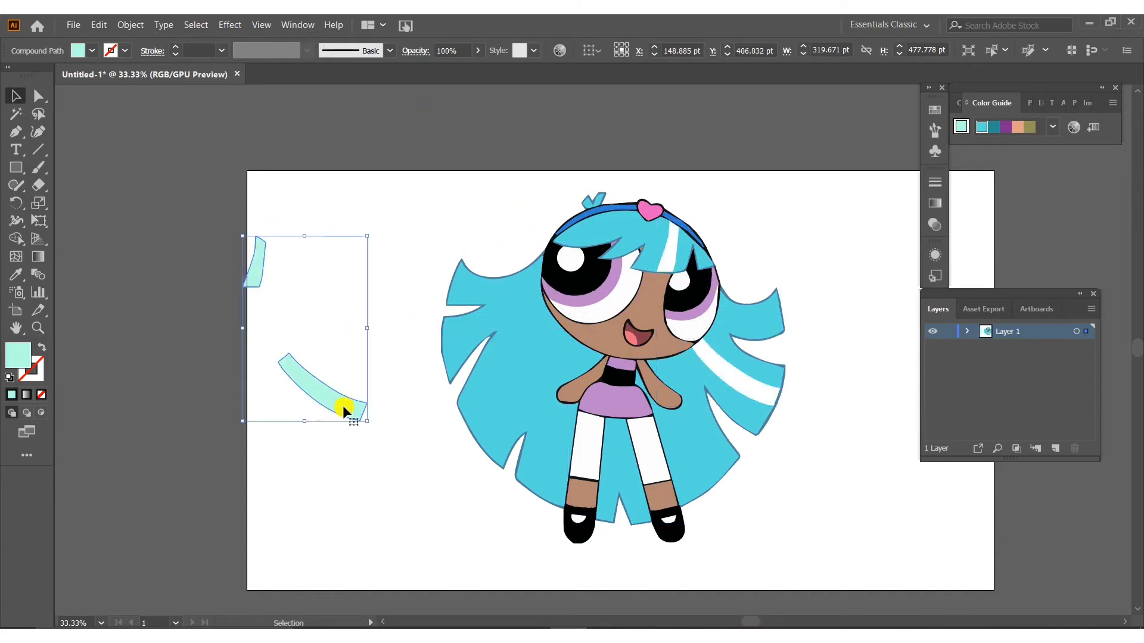
key(ctrl+z)
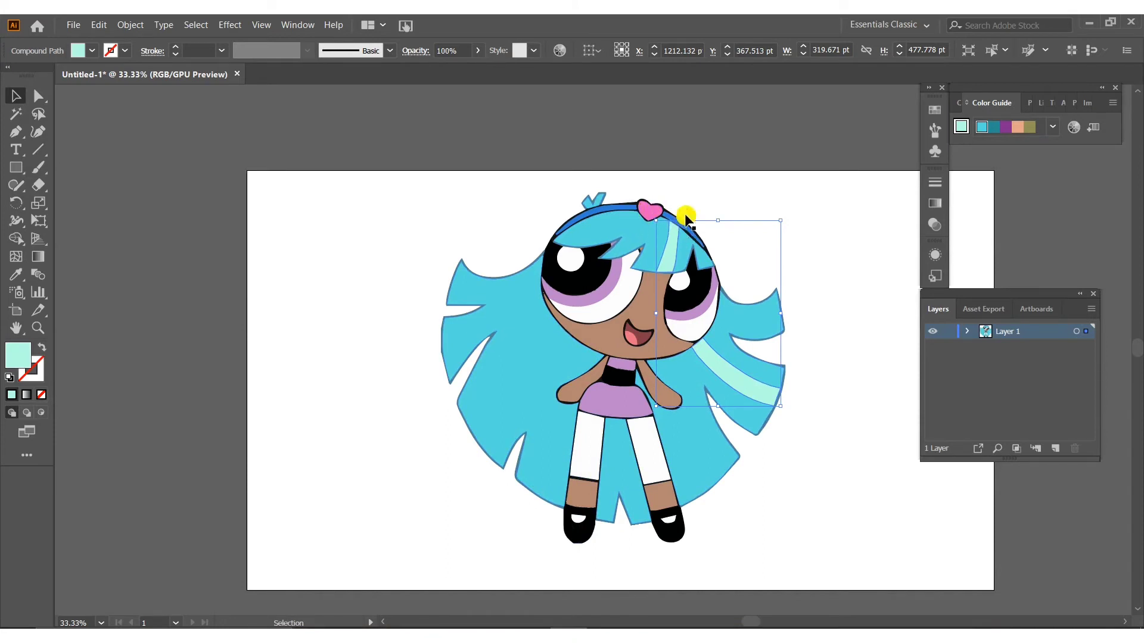
click(706, 210)
Step: Move the headband piece beside the heart off the head as a test, and undo the move
click(603, 211)
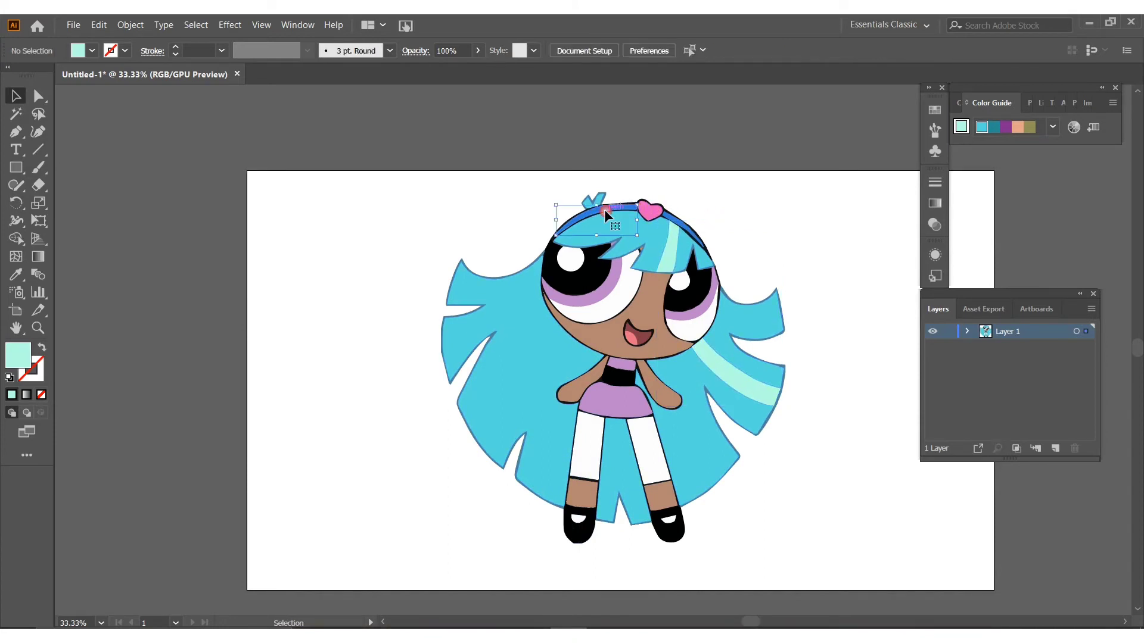
double_click(604, 210)
click(480, 278)
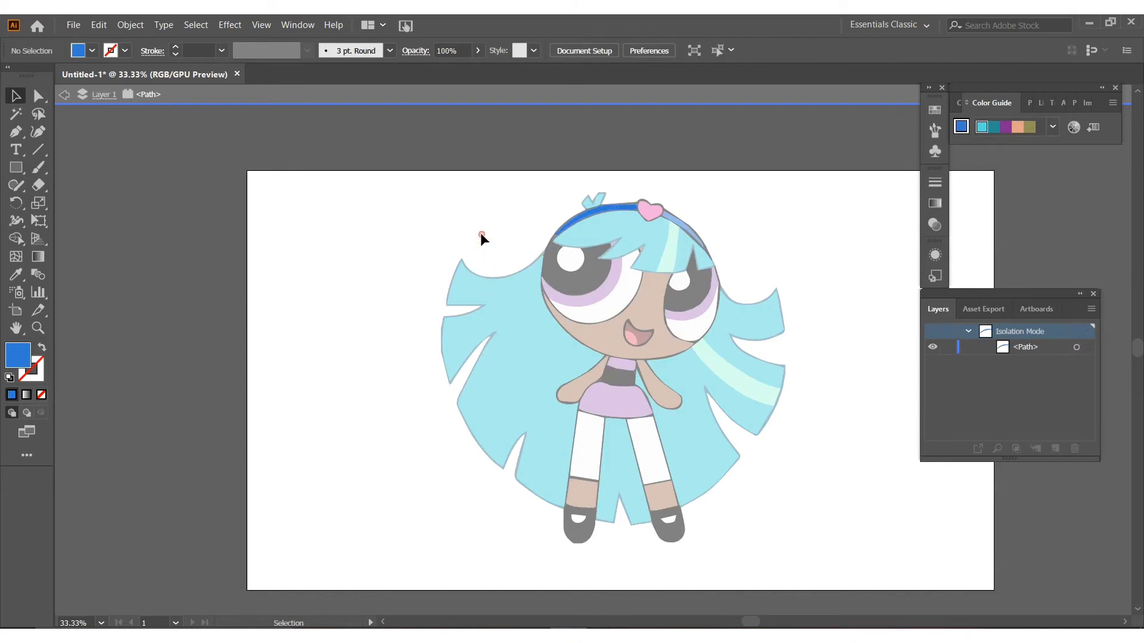
double_click(480, 233)
click(594, 211)
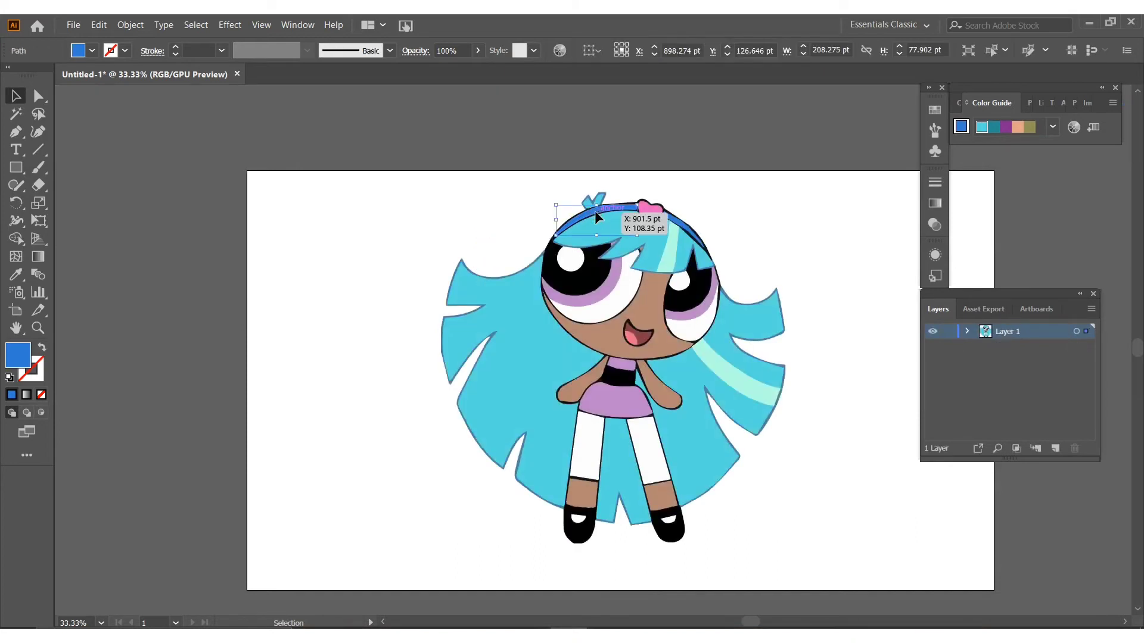
drag(595, 212, 476, 216)
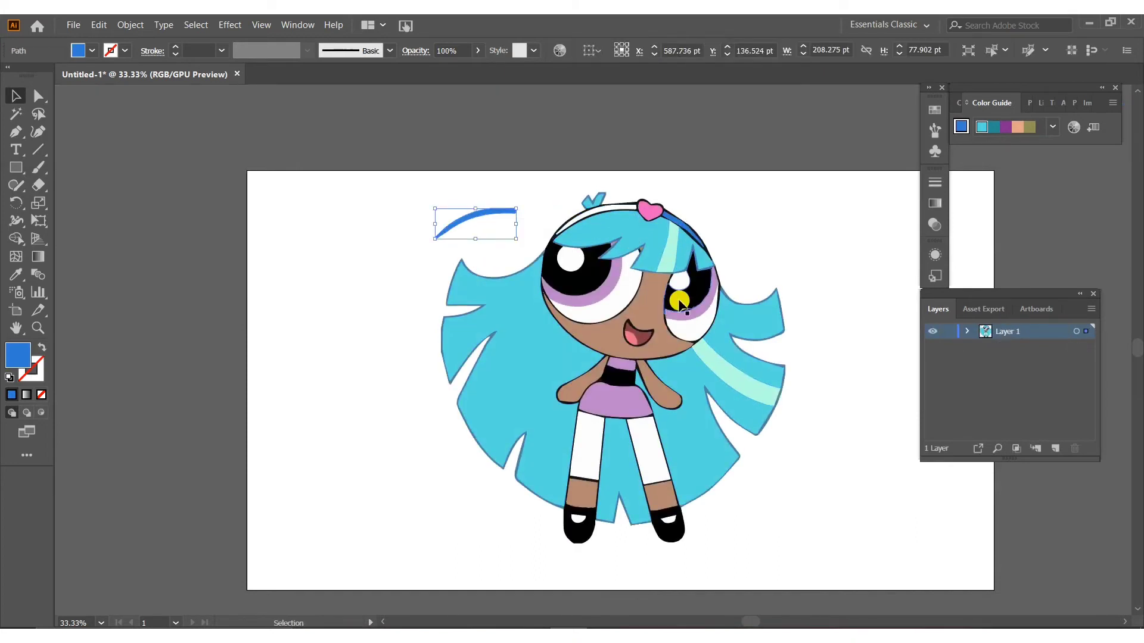
key(ctrl+z)
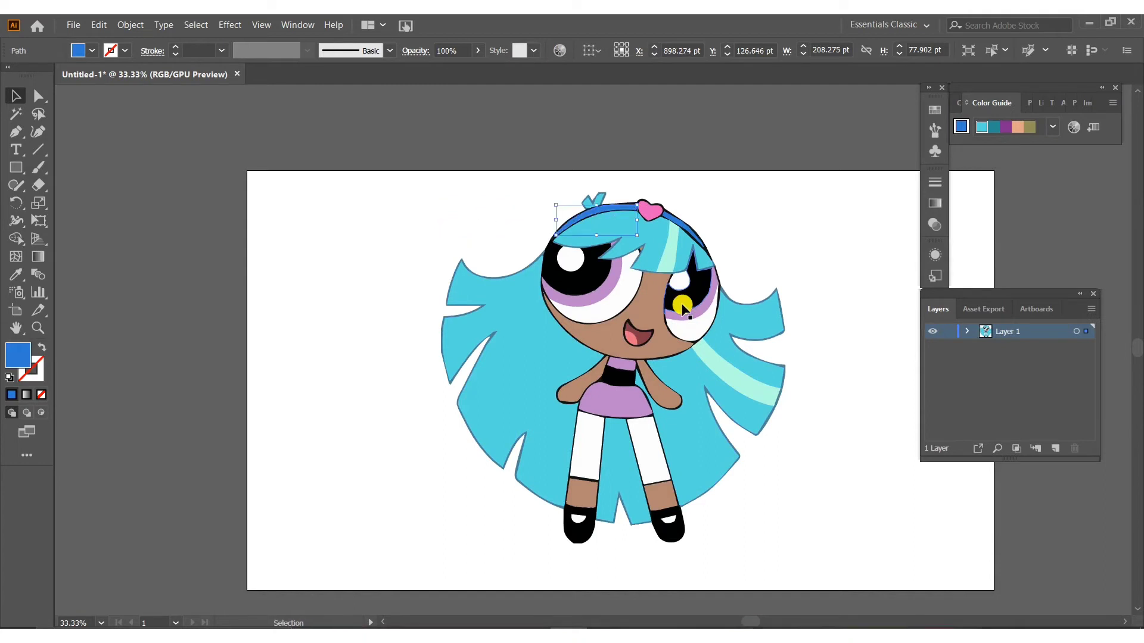
Step: Select both dark blue headband pieces with the same Fill & Stroke and combine them into a compound path
click(196, 25)
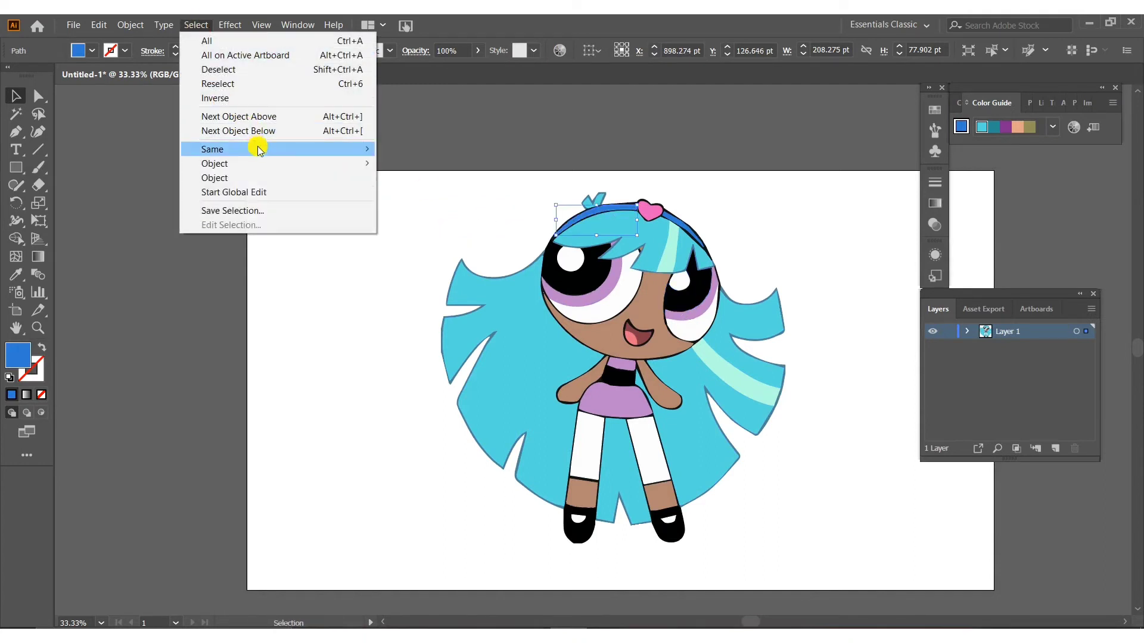
mouse_move(260, 152)
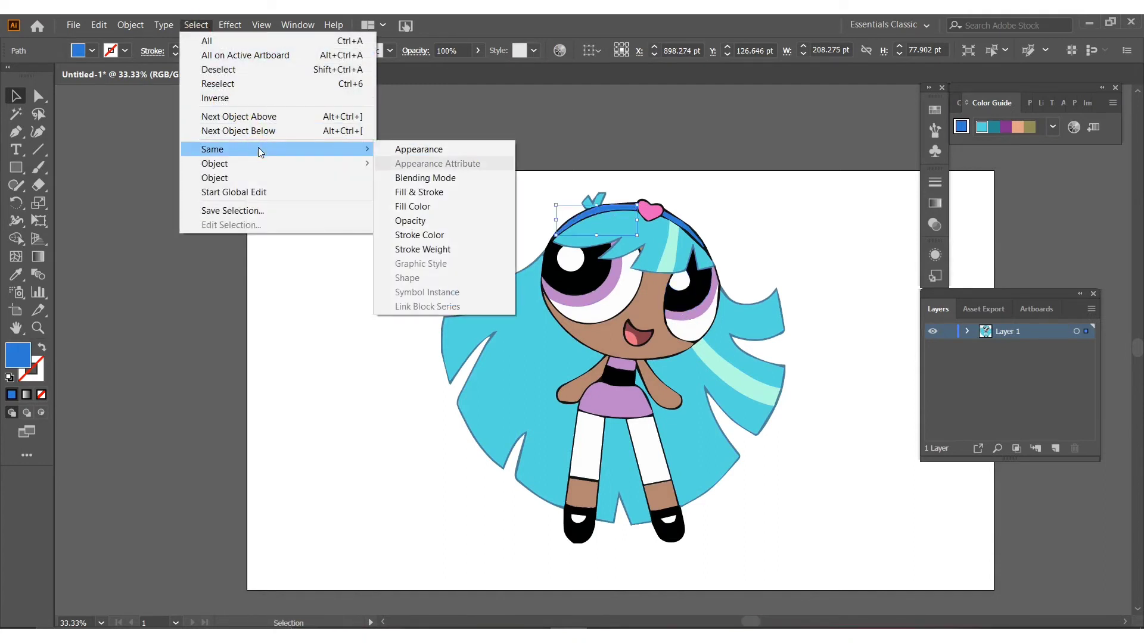
click(446, 191)
key(a)
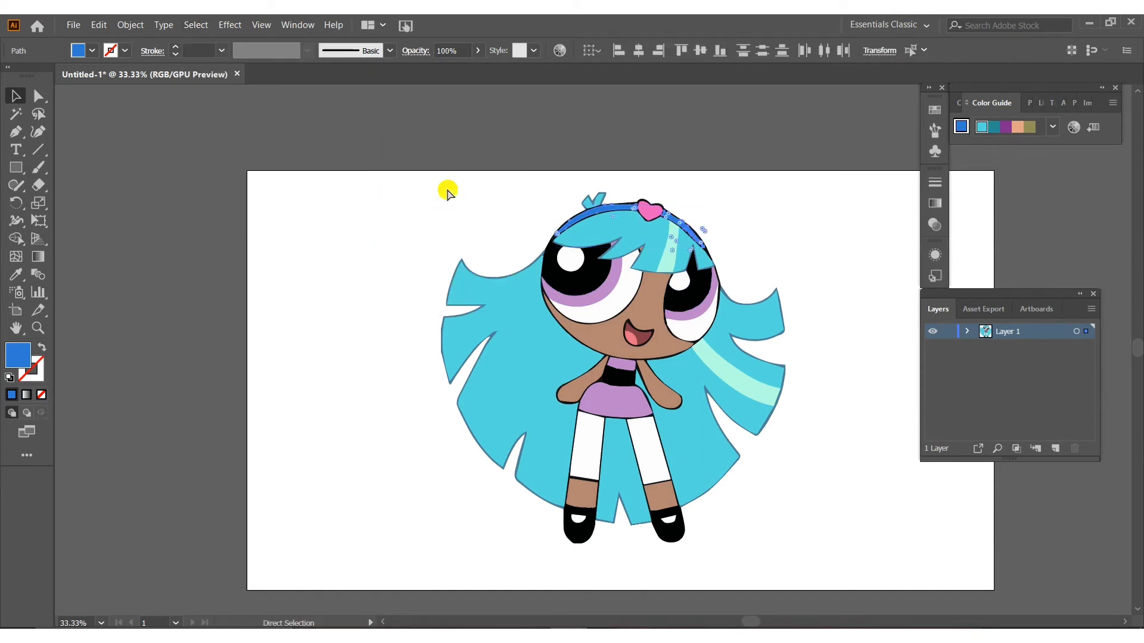
key(v)
click(519, 220)
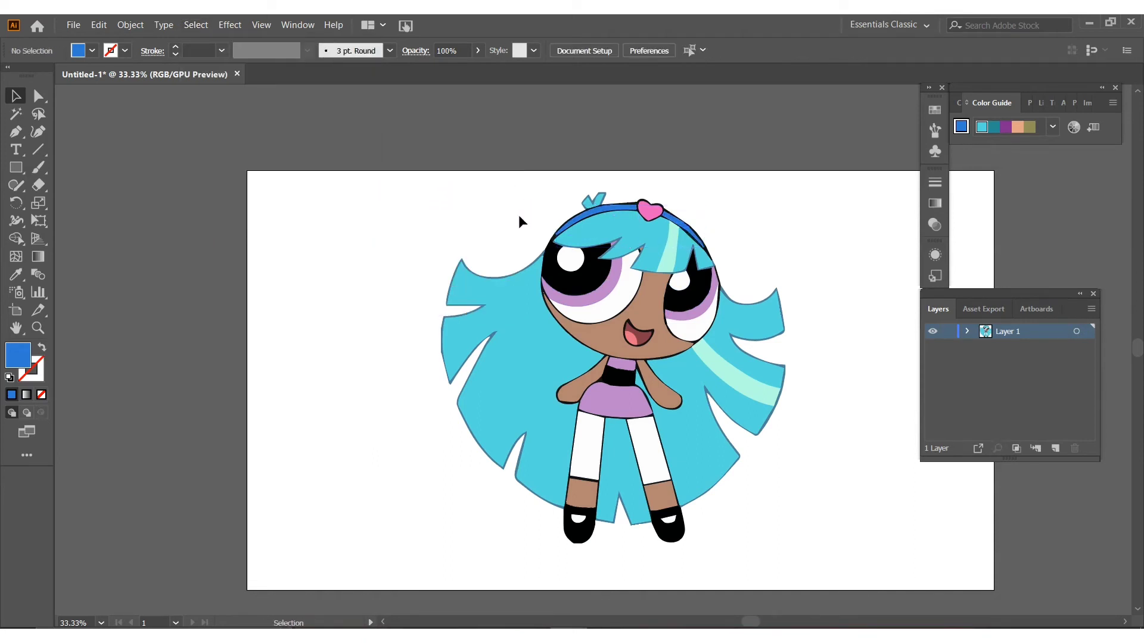
Step: Move the combined headband off the head as a test, undo the move and deselect it
drag(578, 213, 445, 239)
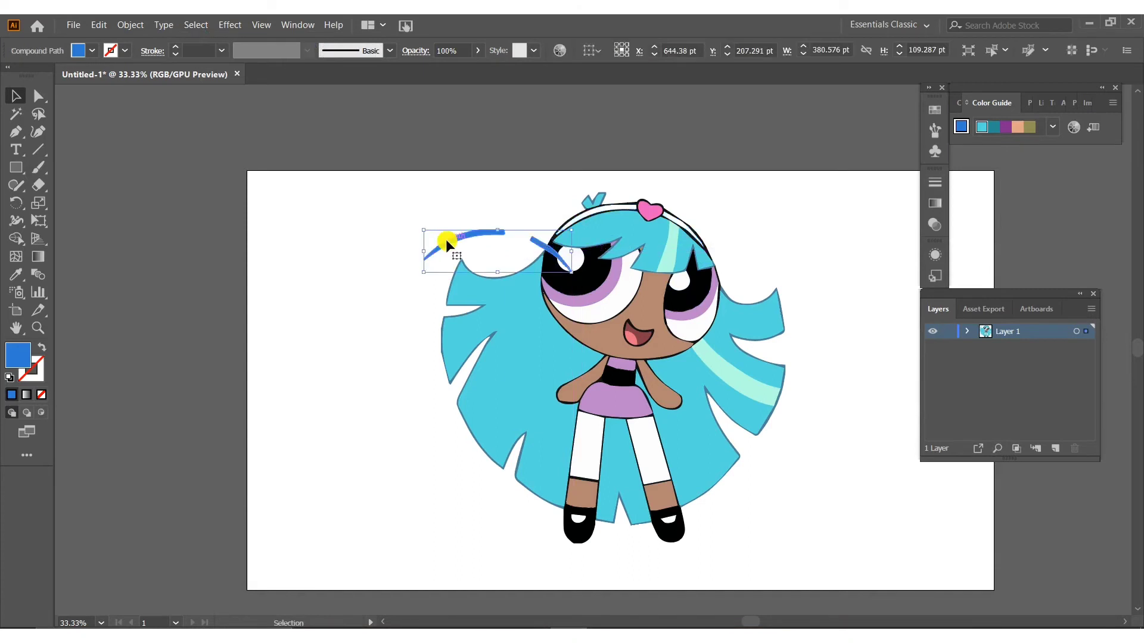
key(a)
key(ctrl+z)
key(v)
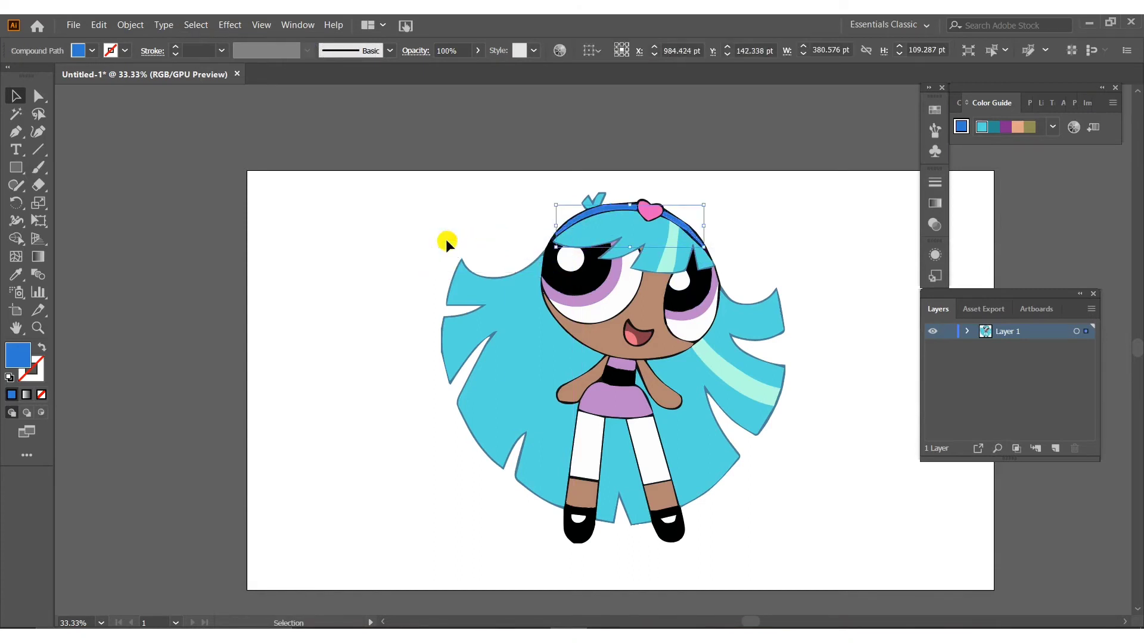
click(760, 247)
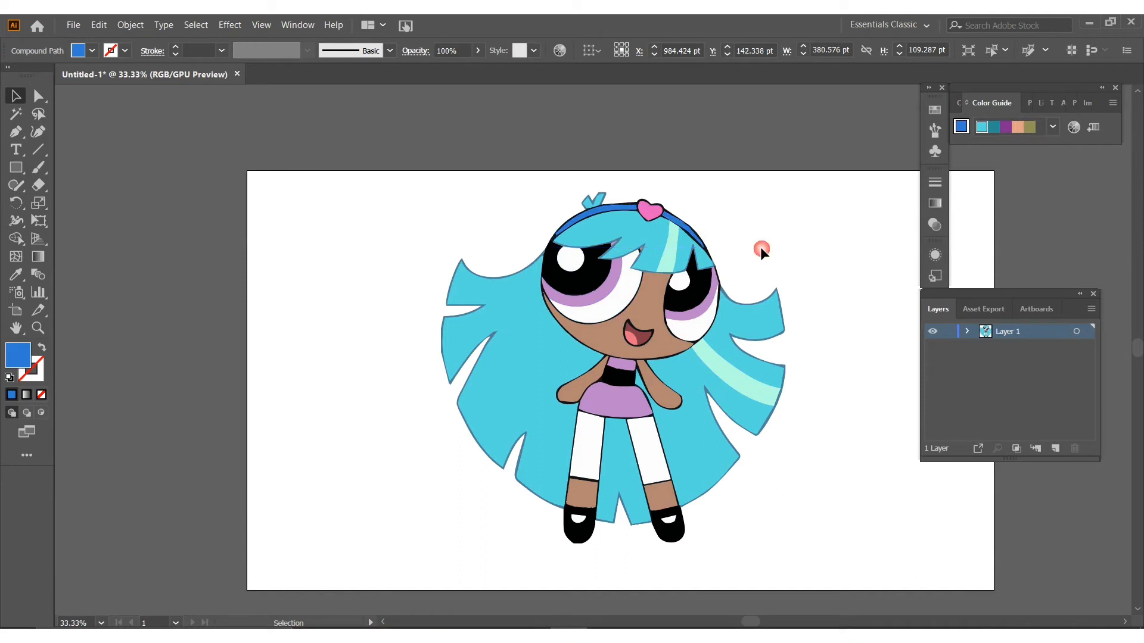
Step: Select all purple eye and dress pieces with the same Fill & Stroke and combine them into a compound path
click(610, 287)
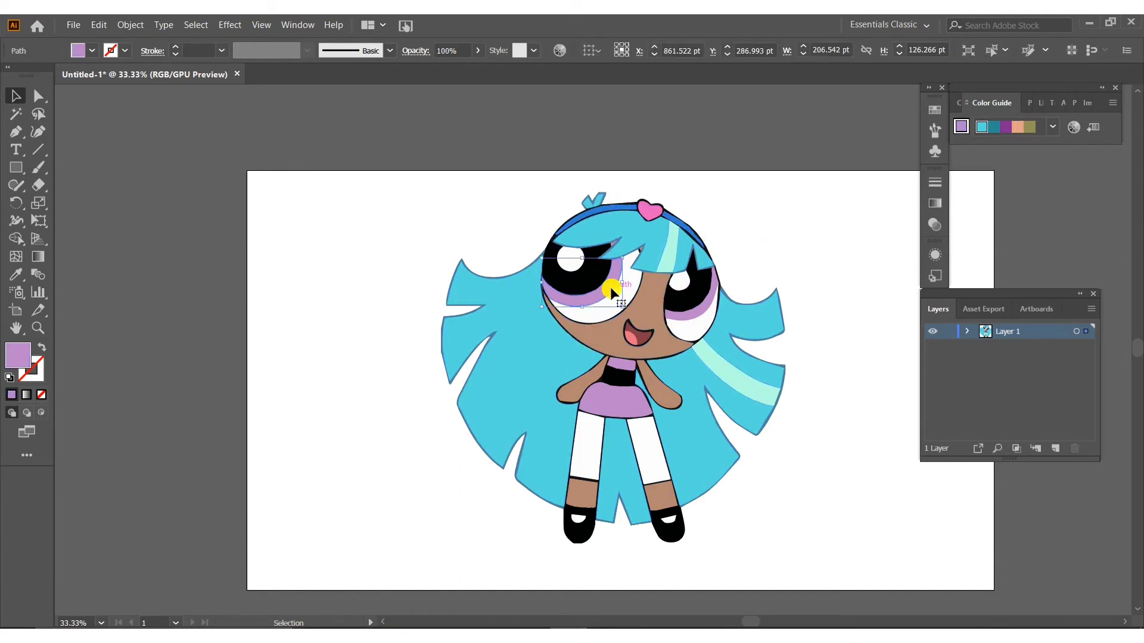
click(195, 25)
mouse_move(333, 149)
key(ctrl+8)
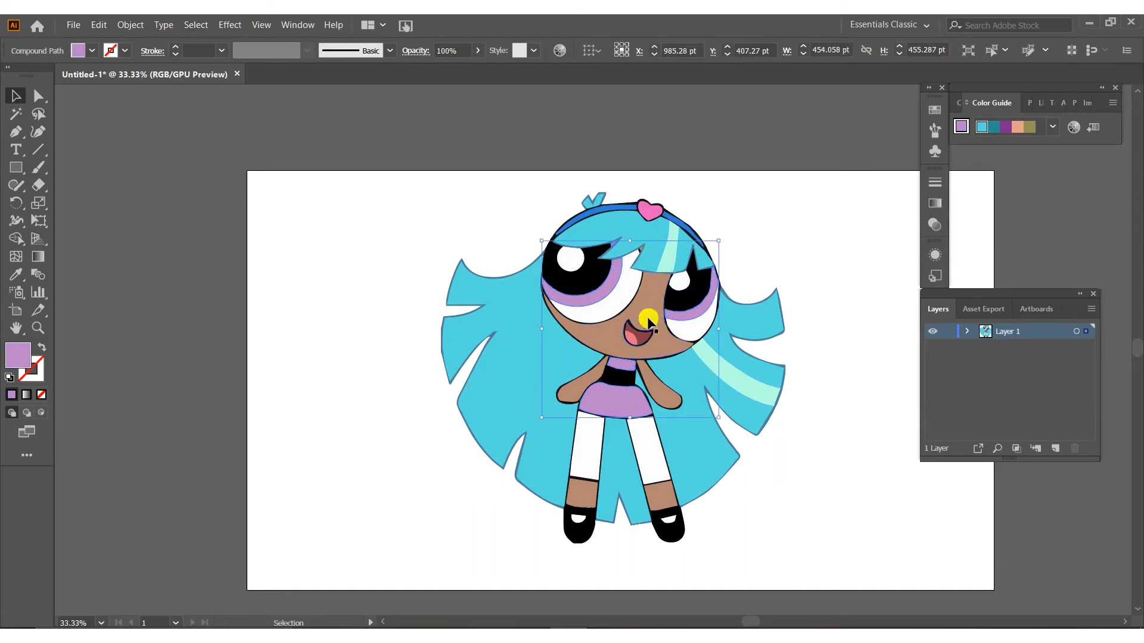
Step: Move the combined purple pieces off the character as a test, and undo the move
drag(616, 401, 347, 357)
key(ctrl+z)
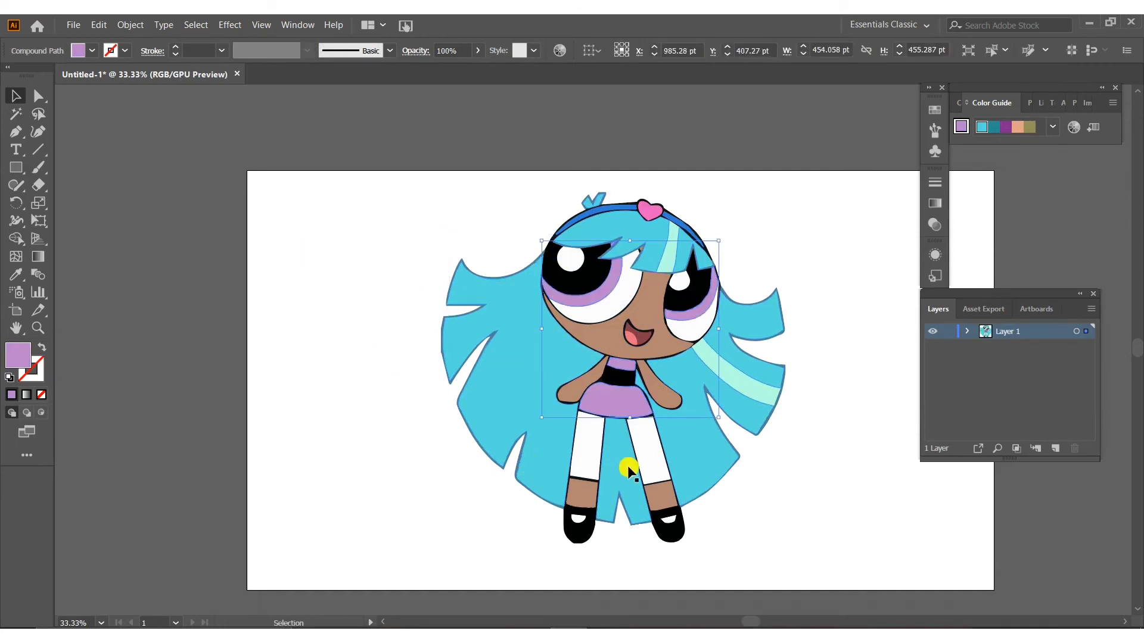
click(570, 254)
Step: Select all brown skin pieces with the same Fill & Stroke as the face and combine them into a compound path
click(644, 309)
click(193, 27)
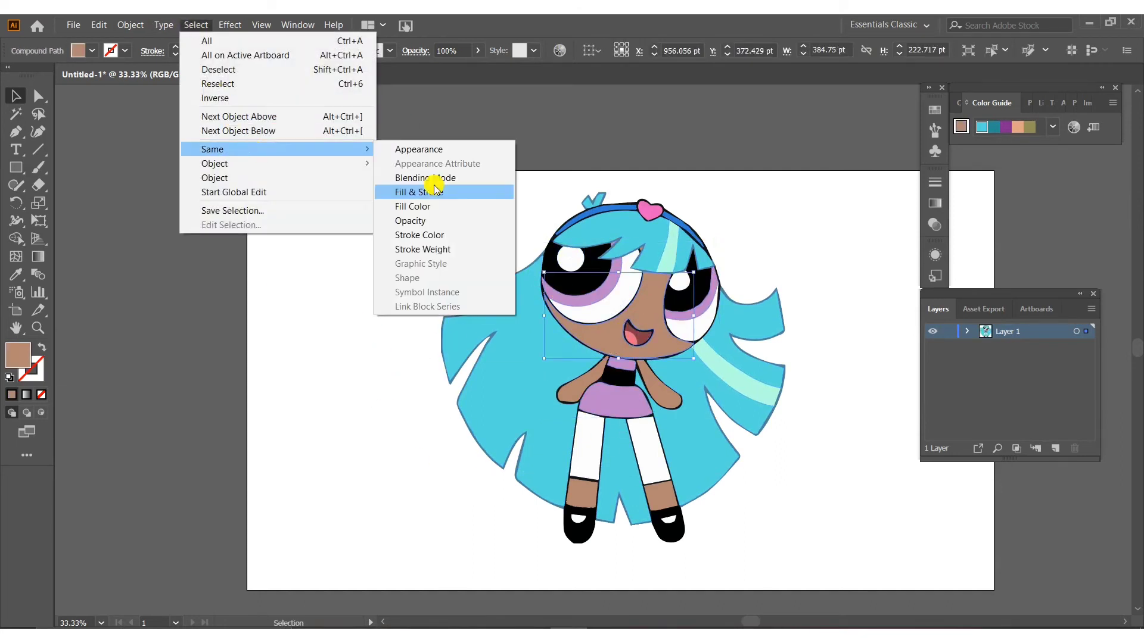
click(439, 190)
Step: Move the combined skin pieces off the character as a test, undo the move and deselect them
drag(649, 328, 334, 275)
key(ctrl+z)
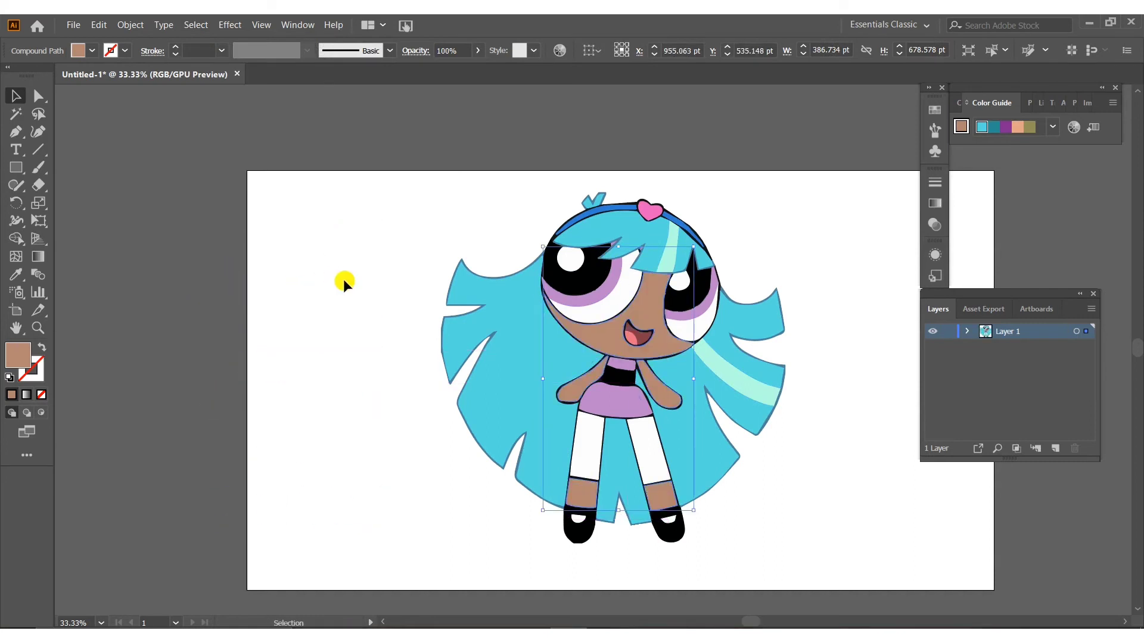
click(375, 306)
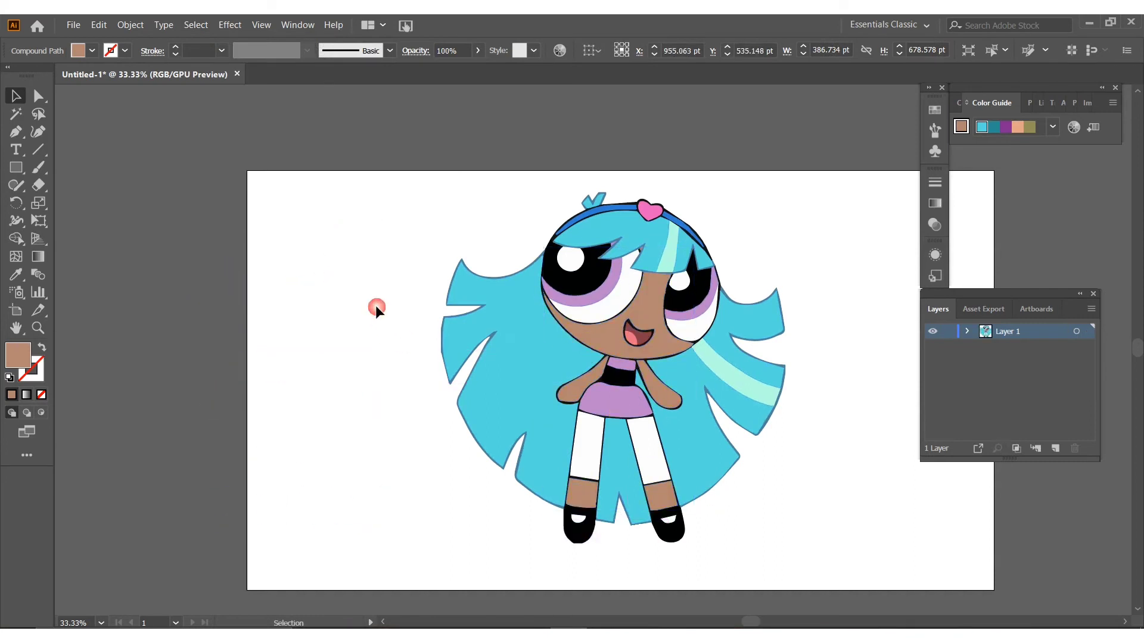
Step: Select all white eye, stocking and shoe pieces with the same Fill & Stroke and combine them into a compound path
click(570, 260)
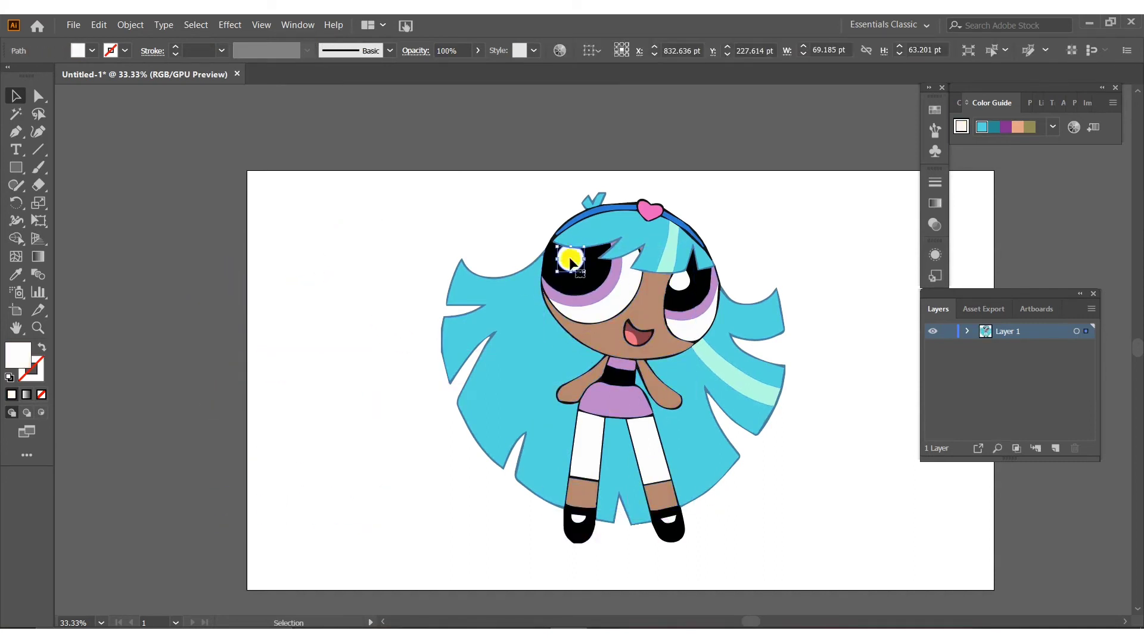
click(196, 25)
mouse_move(239, 148)
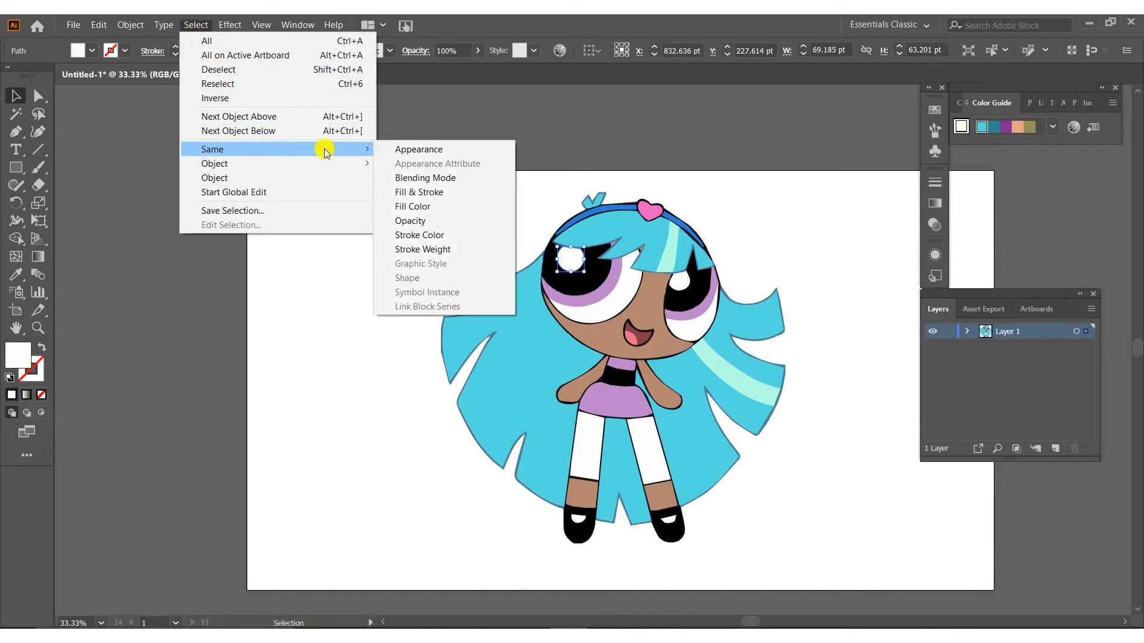
click(413, 192)
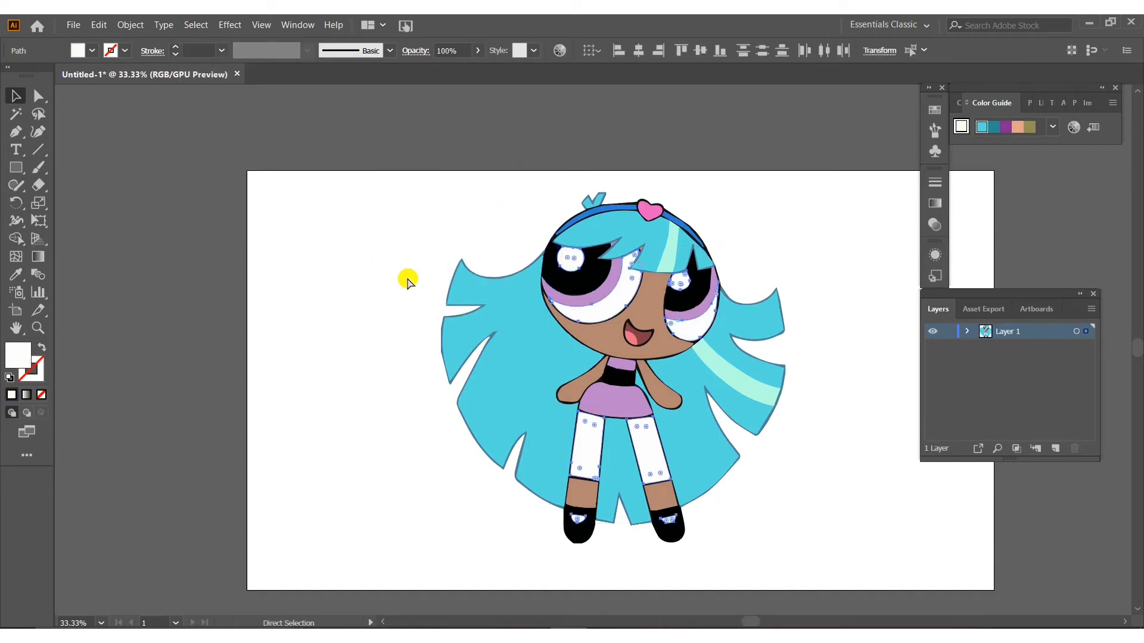
key(ctrl+8)
Step: Move the combined white pieces off the character as a test, and undo the moves
drag(590, 465, 259, 405)
drag(259, 385, 385, 379)
key(ctrl+z)
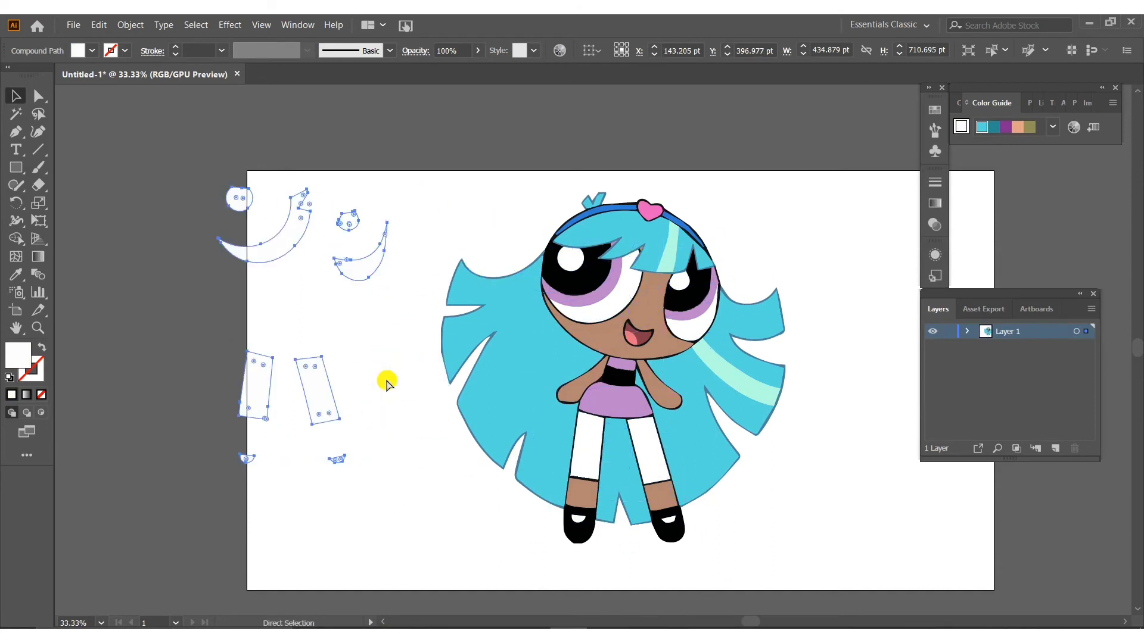
click(386, 381)
Step: Combine all black pieces with the same Fill & Stroke into a compound path, and test it by moving it off the character and back
click(587, 277)
click(196, 25)
mouse_move(239, 148)
click(426, 194)
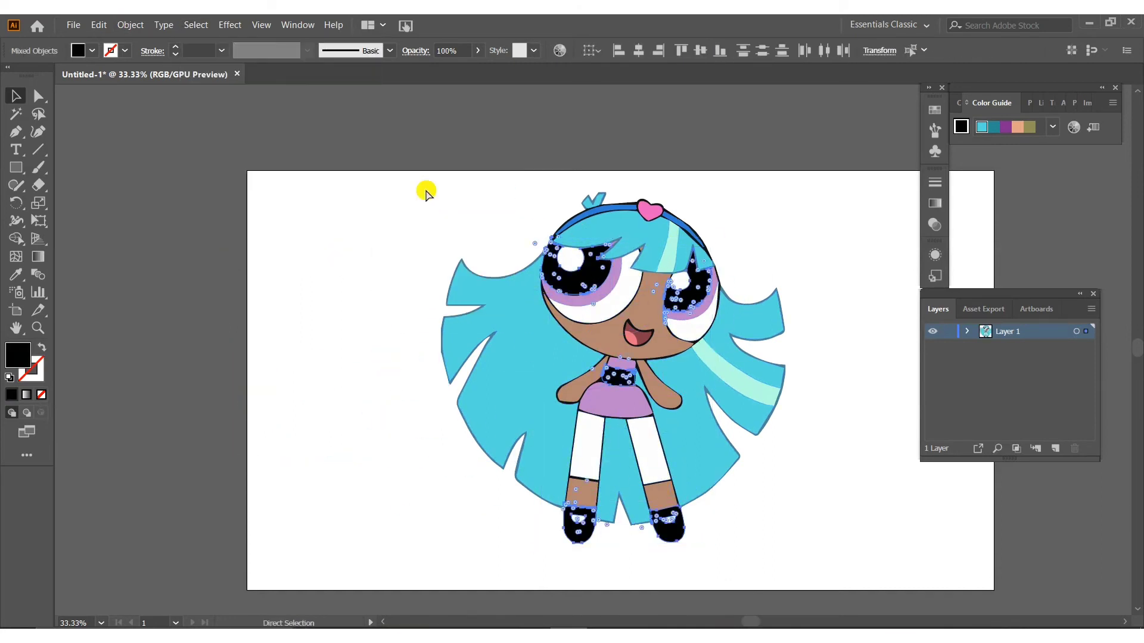
drag(582, 278, 314, 264)
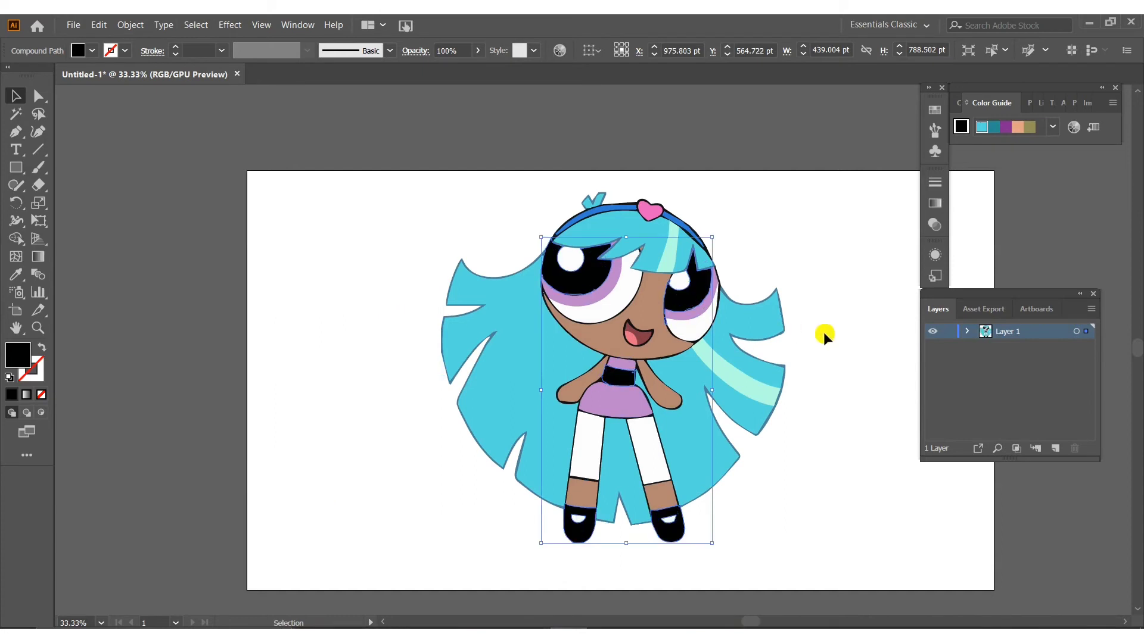
click(823, 331)
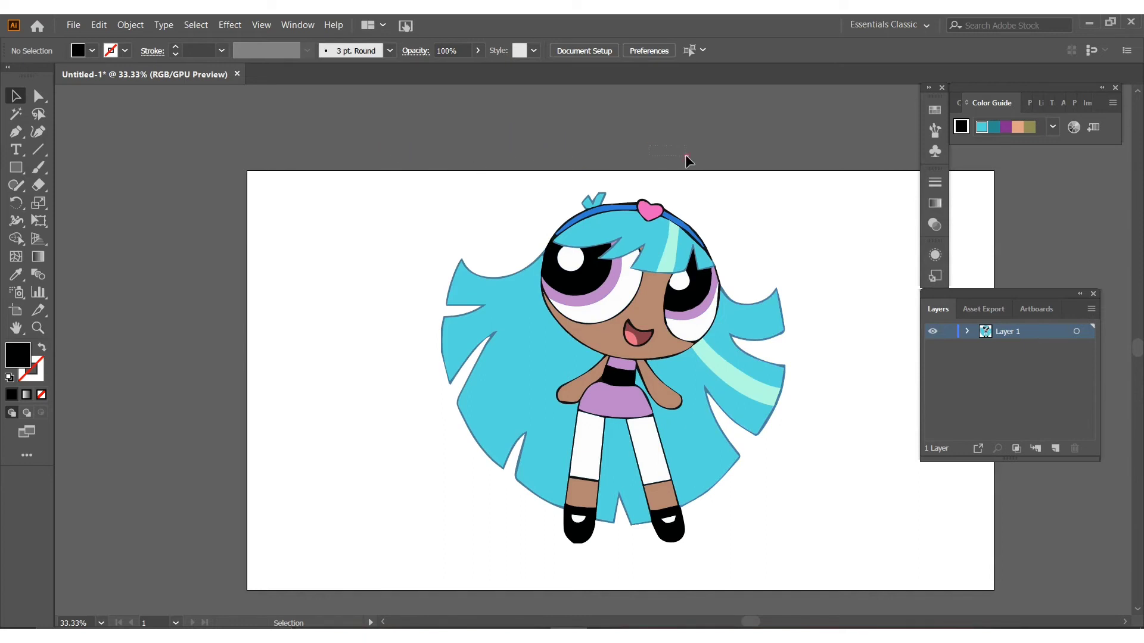
Step: Select the whole character and place a duplicate of it beside the original, overlapping the artboard's edge
drag(384, 152, 867, 587)
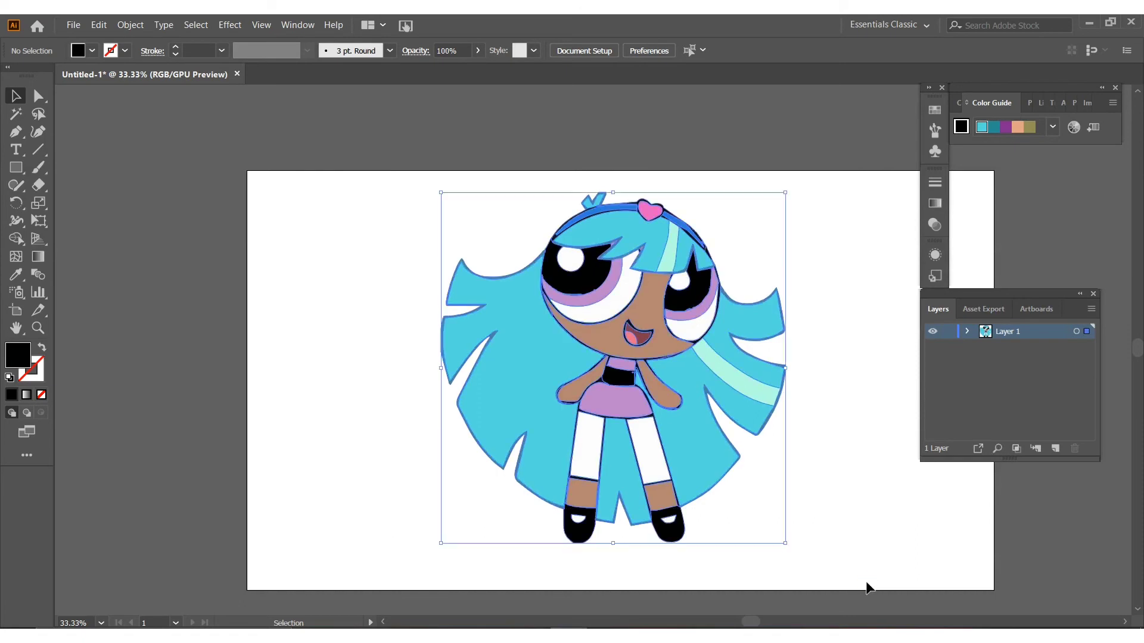
key(a)
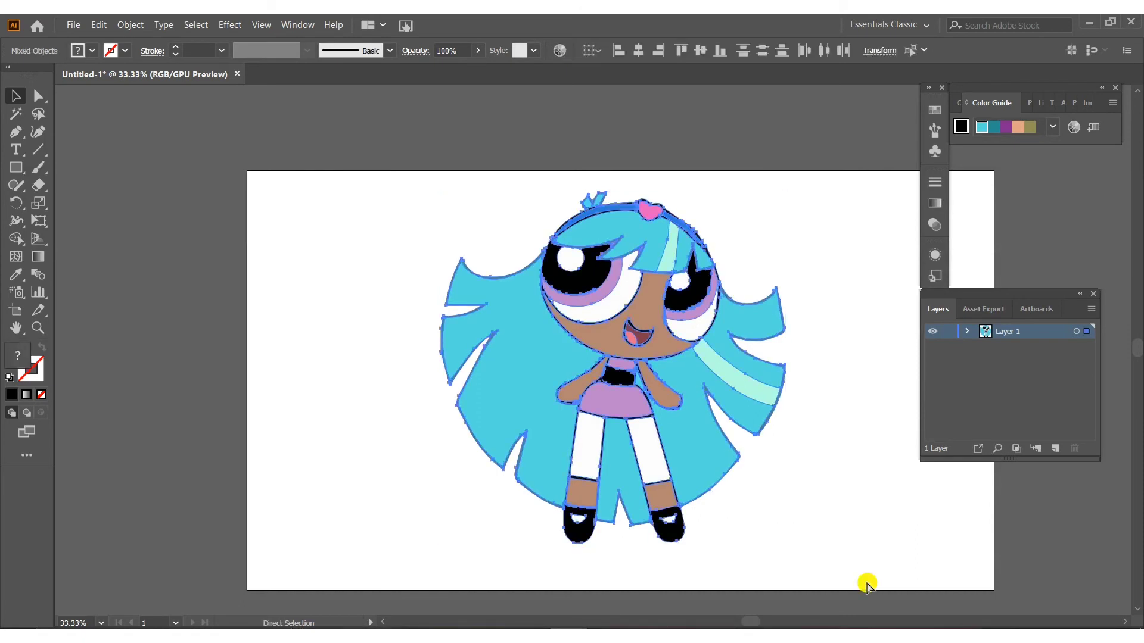
key(v)
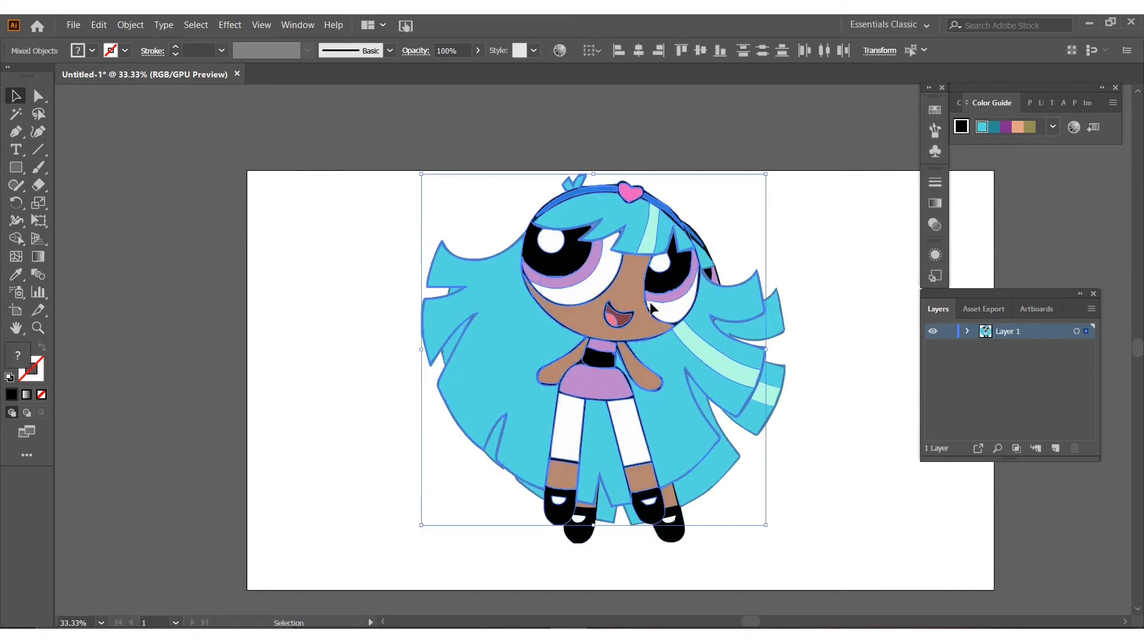
drag(652, 308, 316, 325)
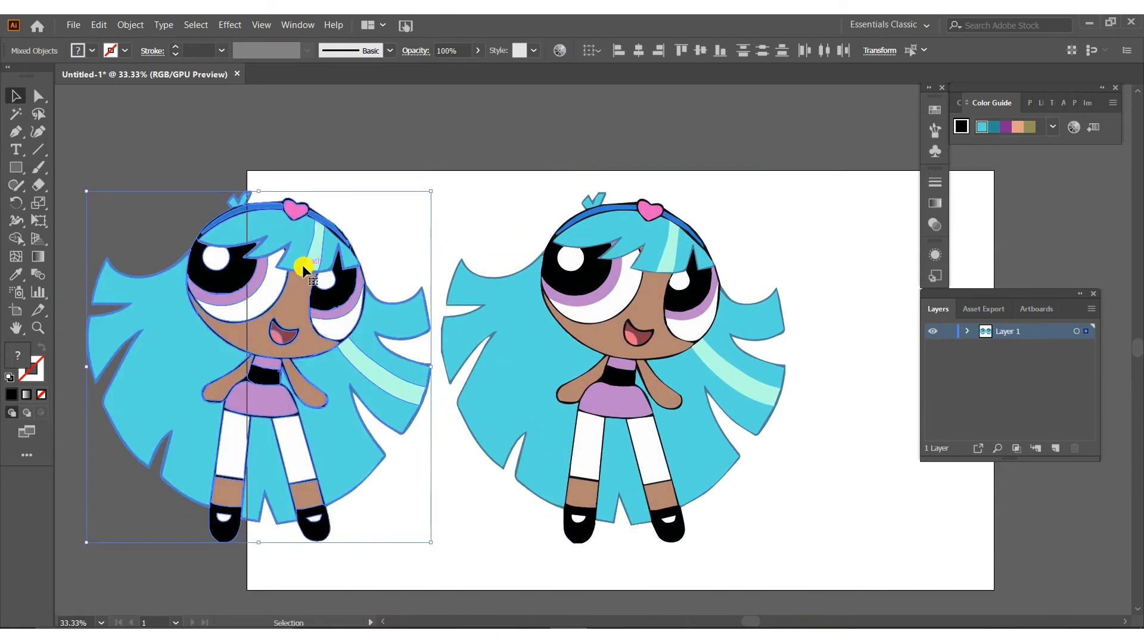
drag(302, 264, 296, 236)
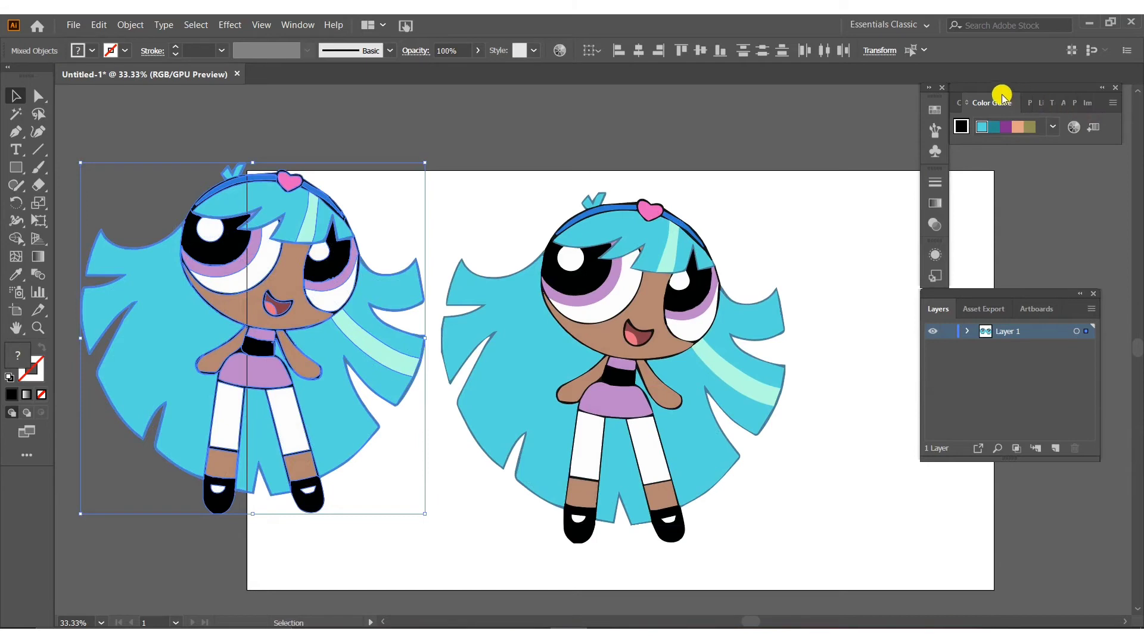
Step: Merge the duplicated character into a single silhouette with Pathfinder Unite and inspect it for leftover stray paths
click(1081, 105)
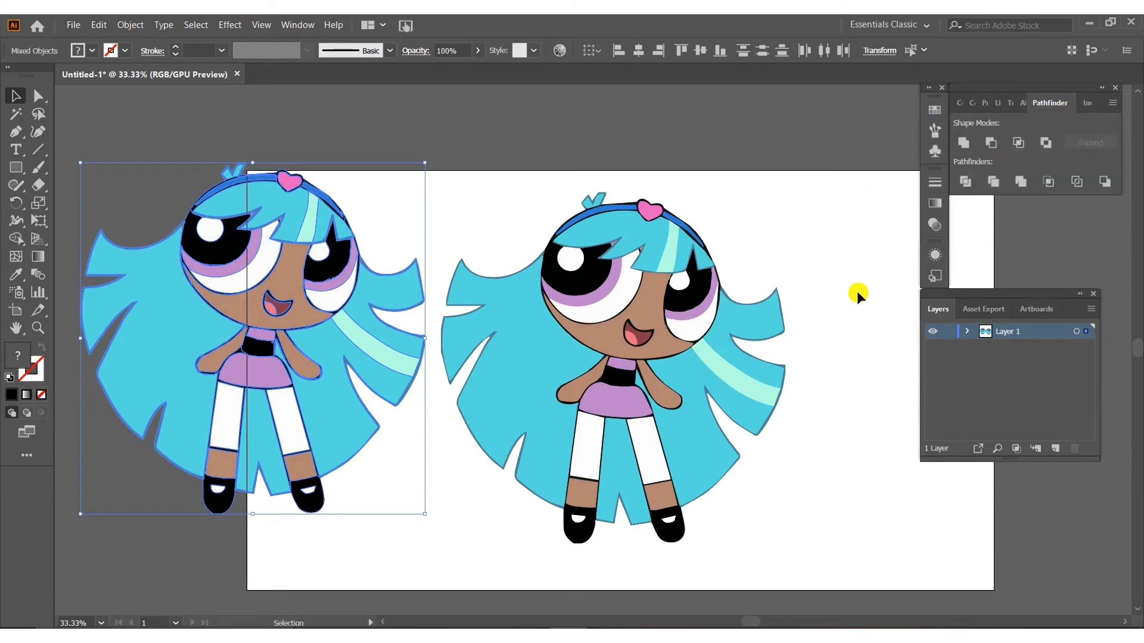
click(965, 144)
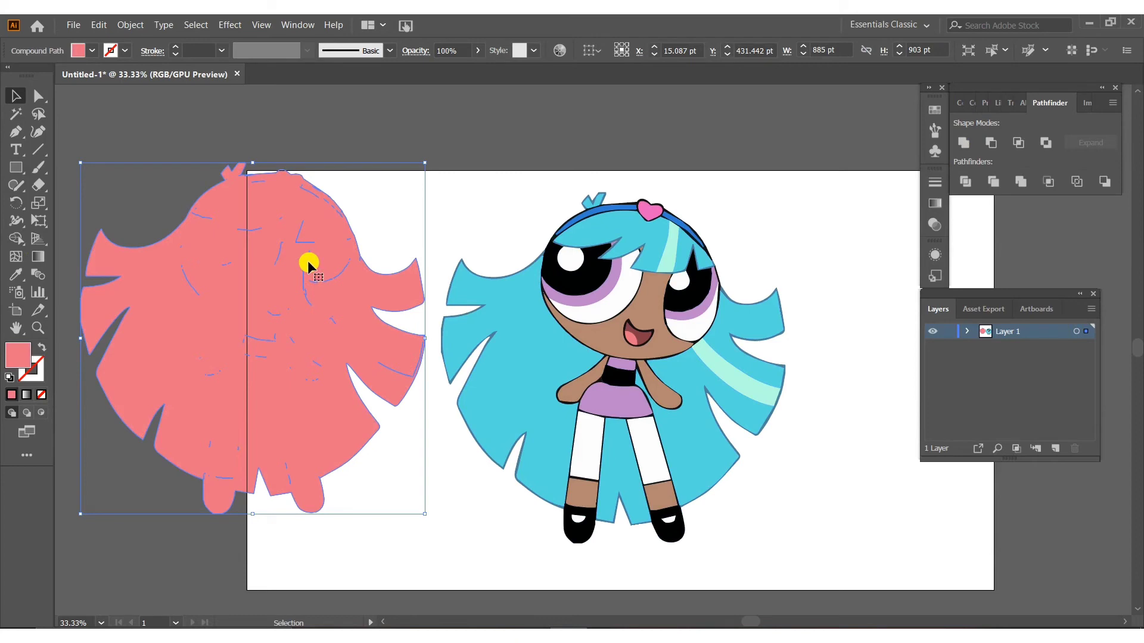
key(ctrl+=)
key(ctrl+=)
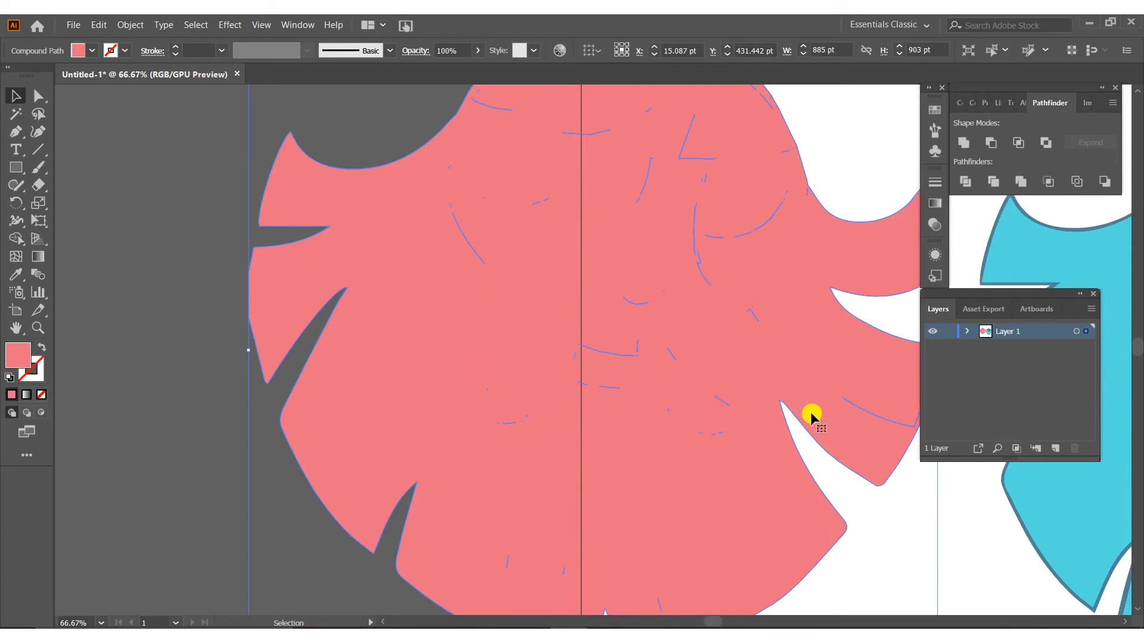
key(ctrl+minus)
key(ctrl+minus)
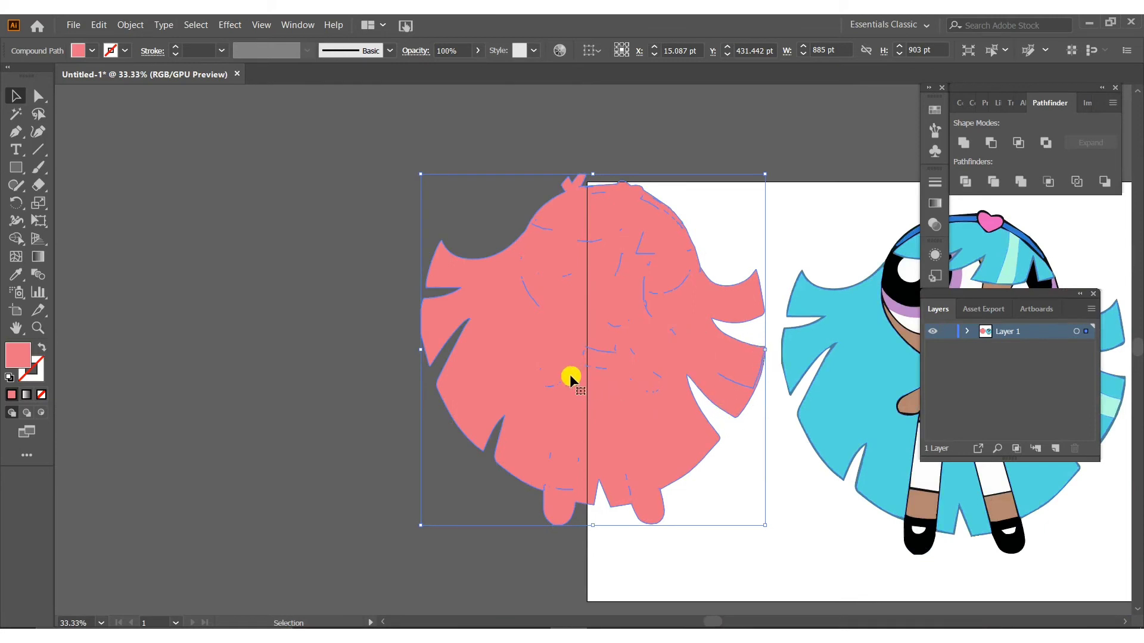
Step: Isolate the merged silhouette, move it away from the stray path fragments, delete the fragments and exit isolation
double_click(540, 341)
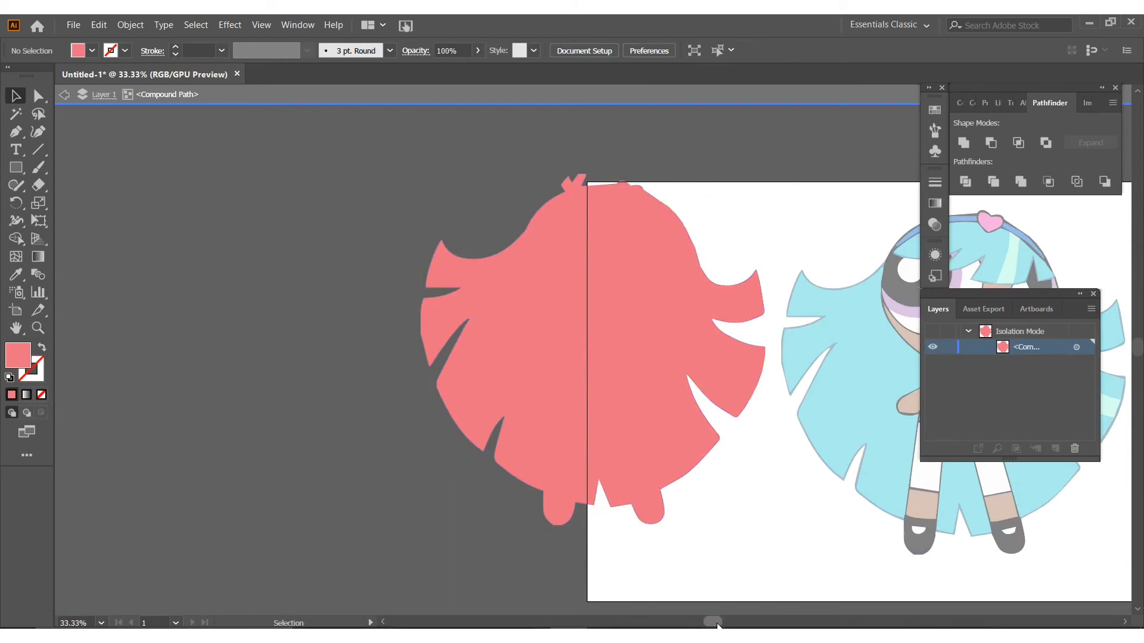
drag(719, 624, 745, 625)
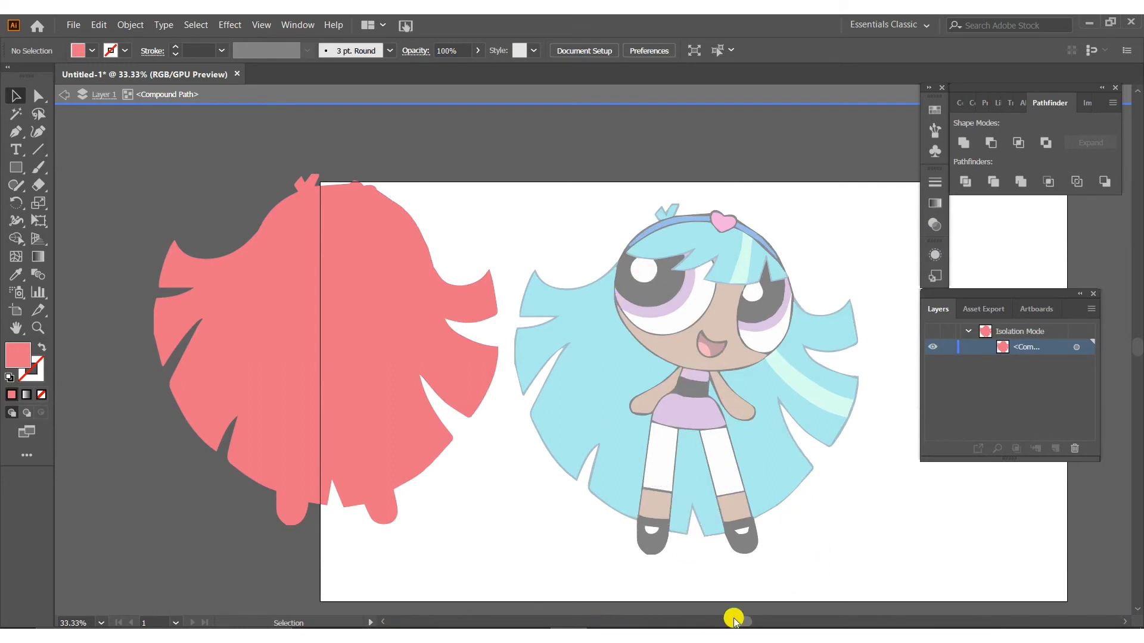
drag(740, 621, 709, 623)
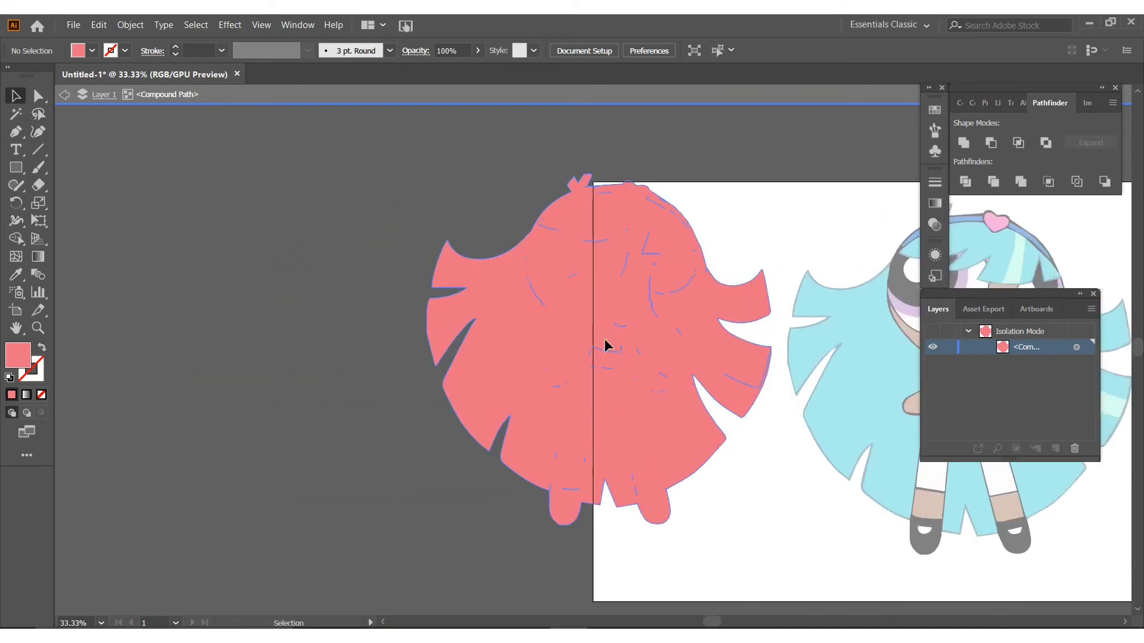
drag(605, 342, 205, 262)
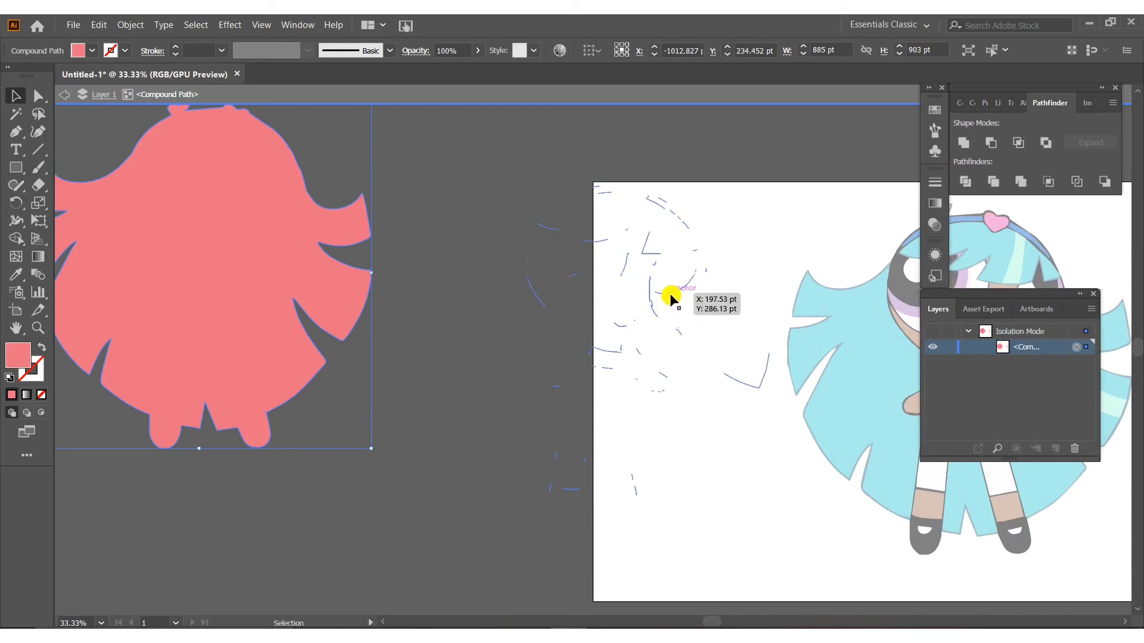
drag(780, 261, 778, 536)
key(Delete)
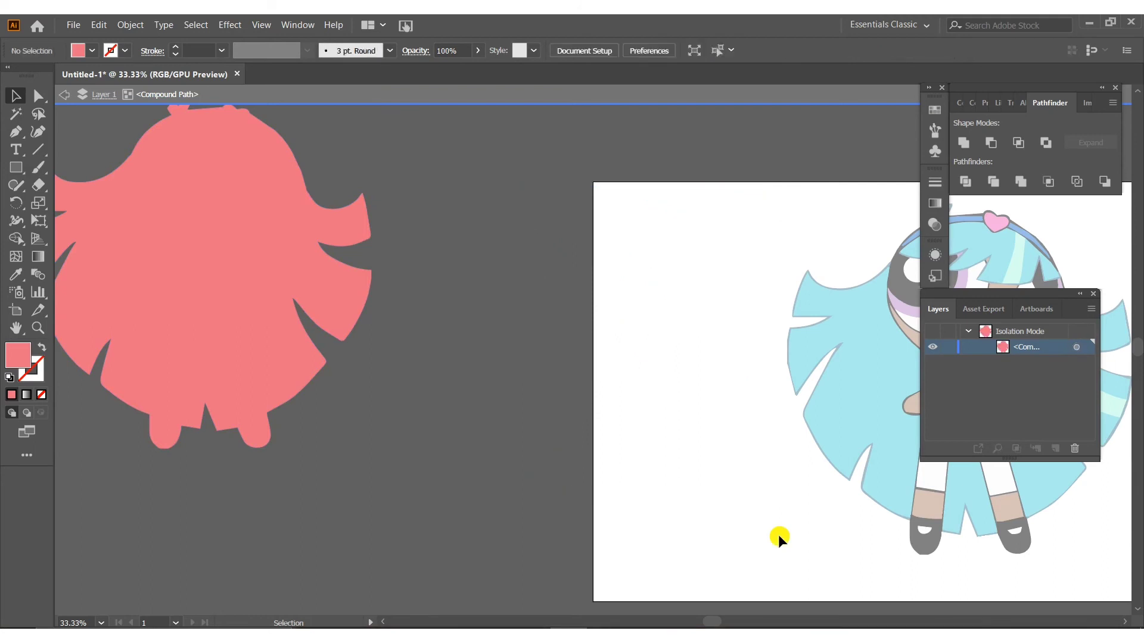
double_click(423, 158)
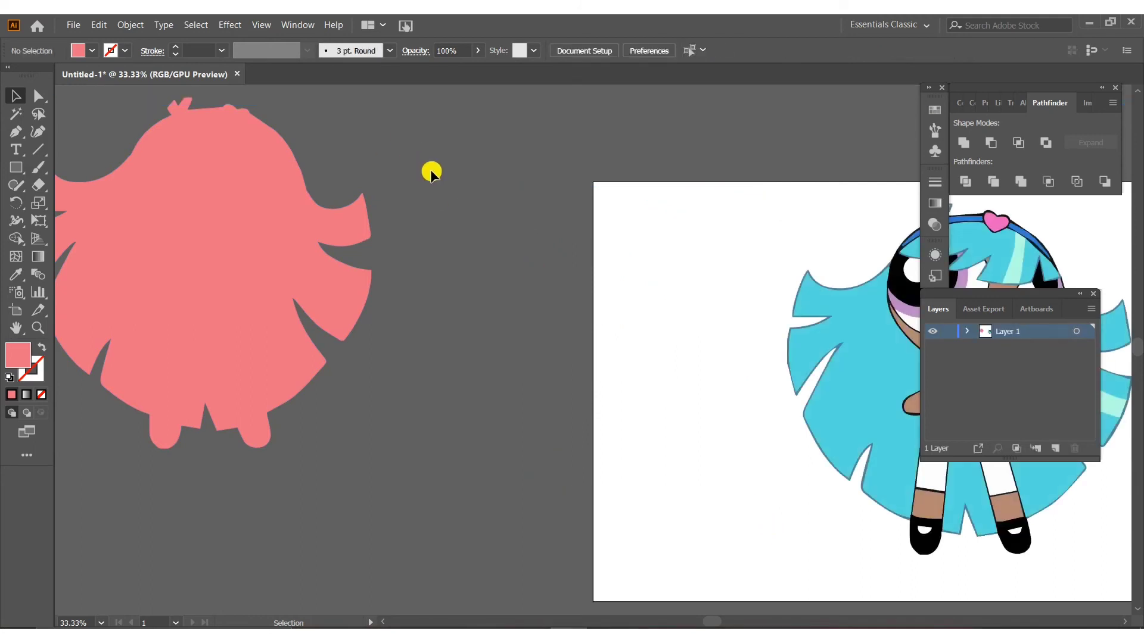
Step: Move the silhouette back toward the artboard and change its fill to black, 000000
drag(430, 171, 778, 593)
drag(165, 266, 509, 301)
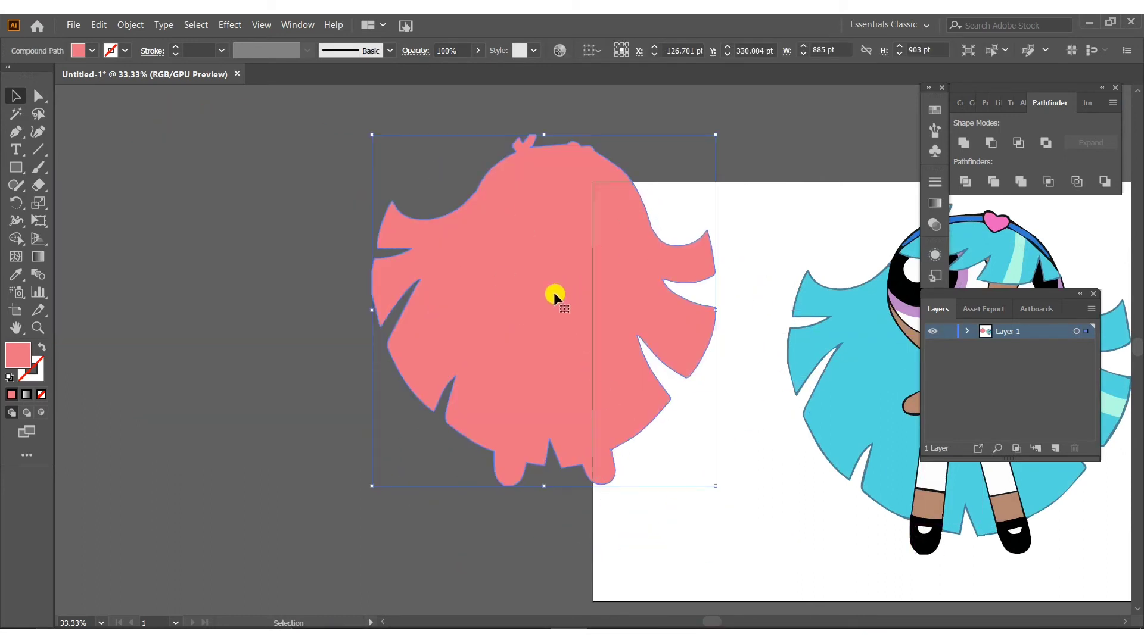
double_click(25, 356)
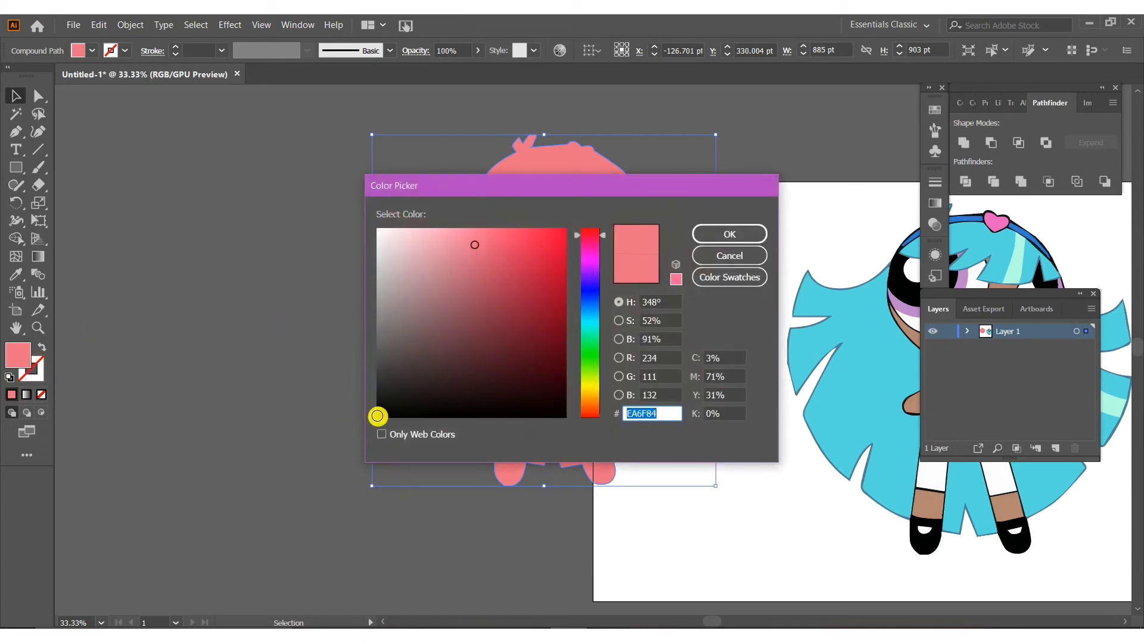
click(378, 416)
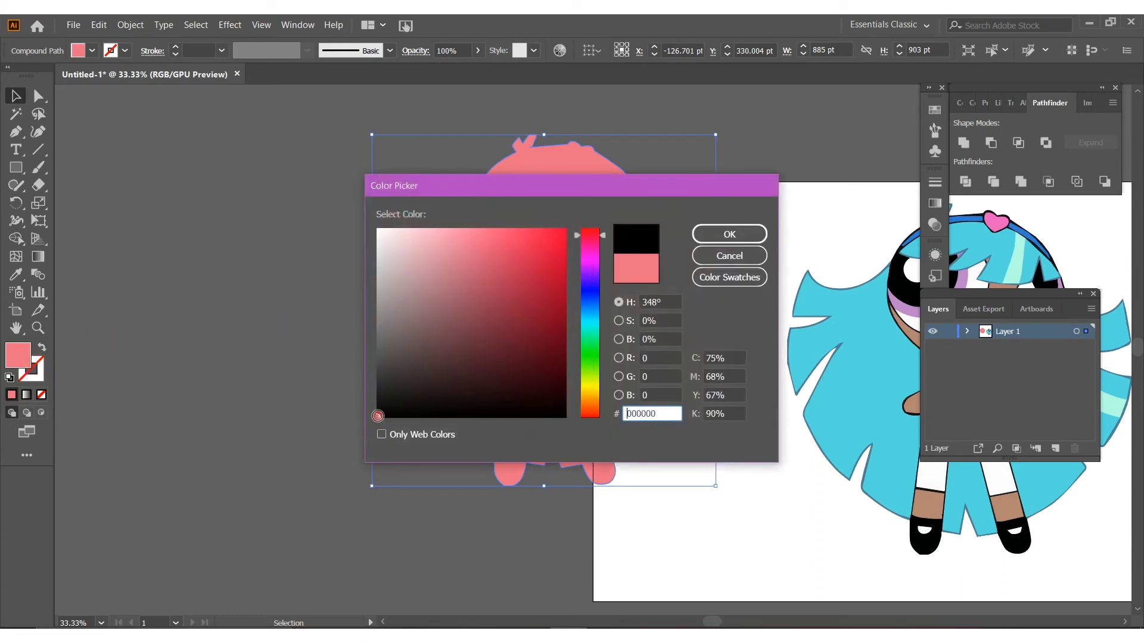
click(752, 234)
drag(571, 261, 651, 268)
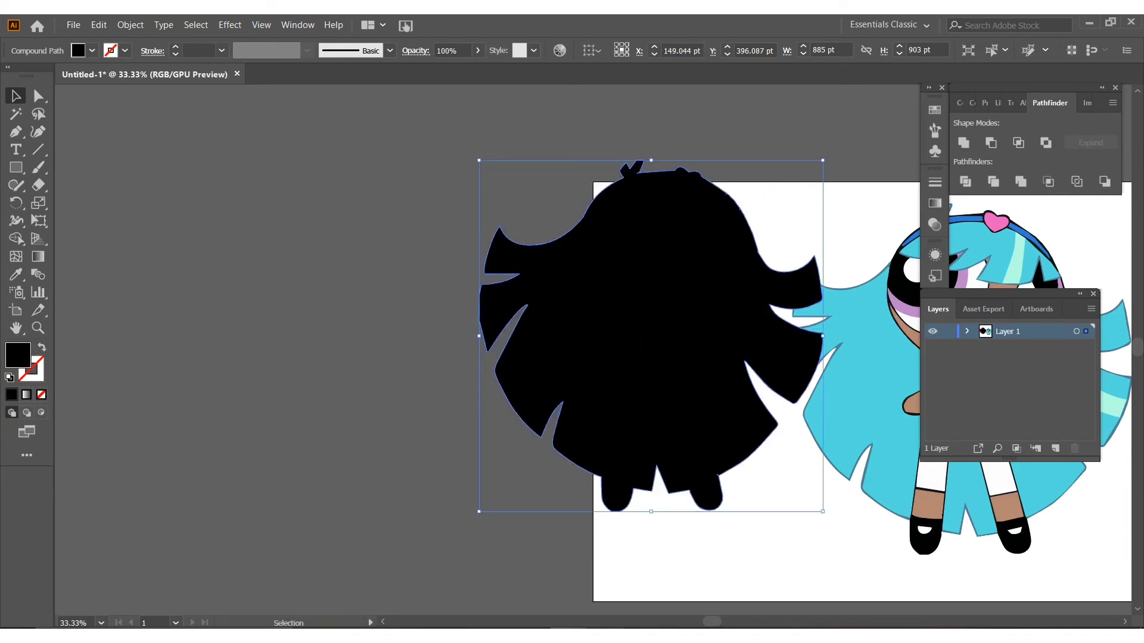
Step: Send the black silhouette to the back of the artwork and reposition it beside the original character
drag(715, 620, 757, 623)
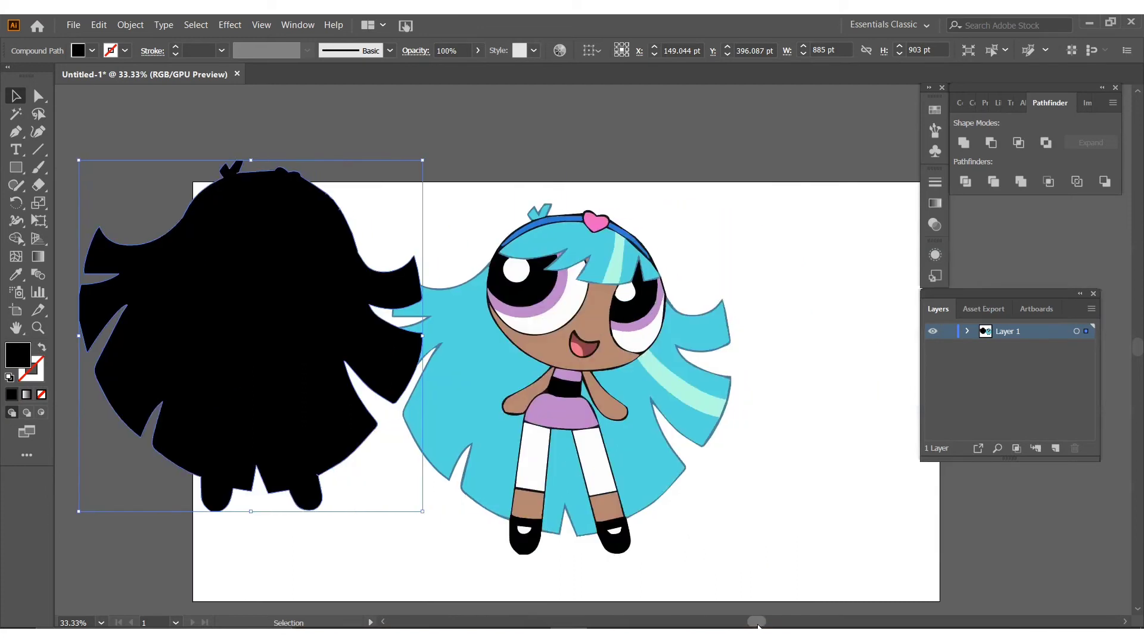
drag(316, 341, 292, 309)
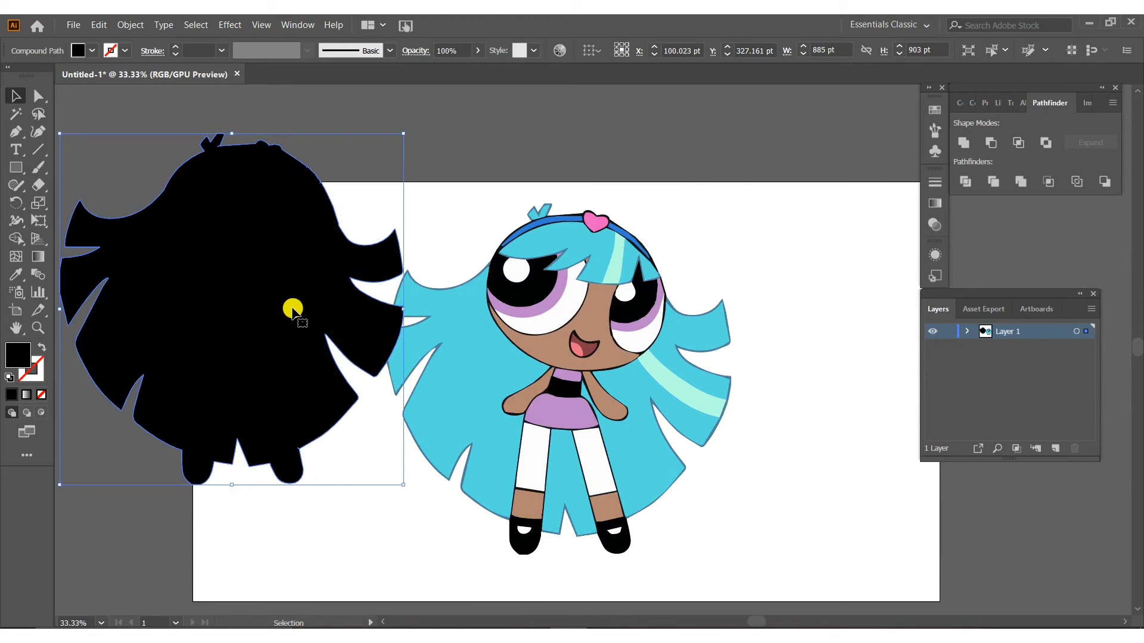
drag(281, 299, 312, 285)
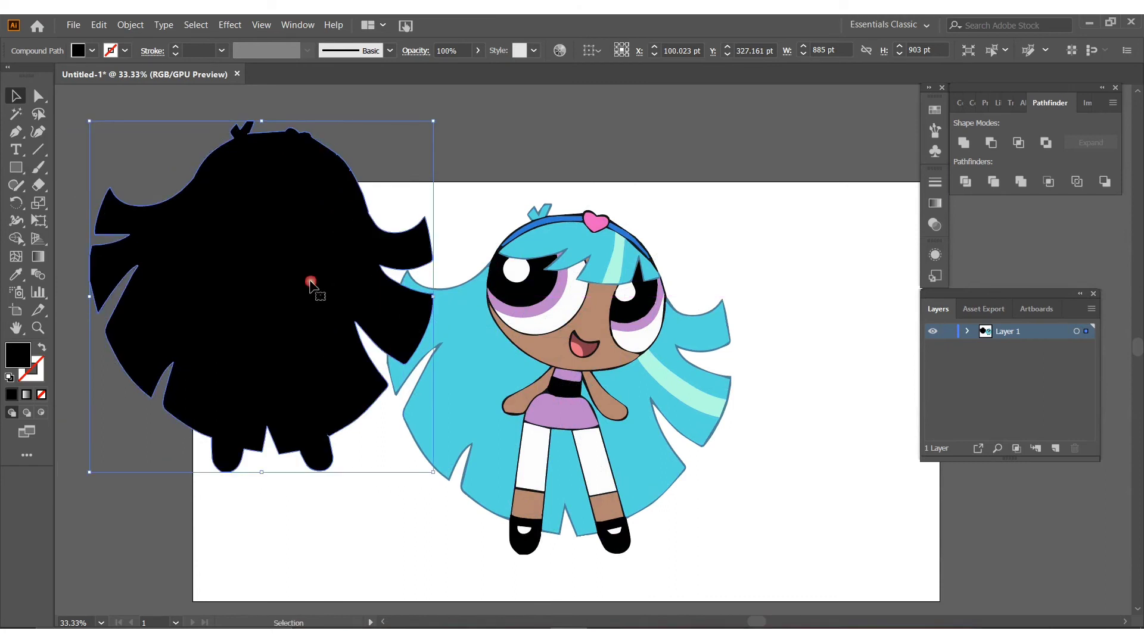
right_click(303, 251)
mouse_move(422, 386)
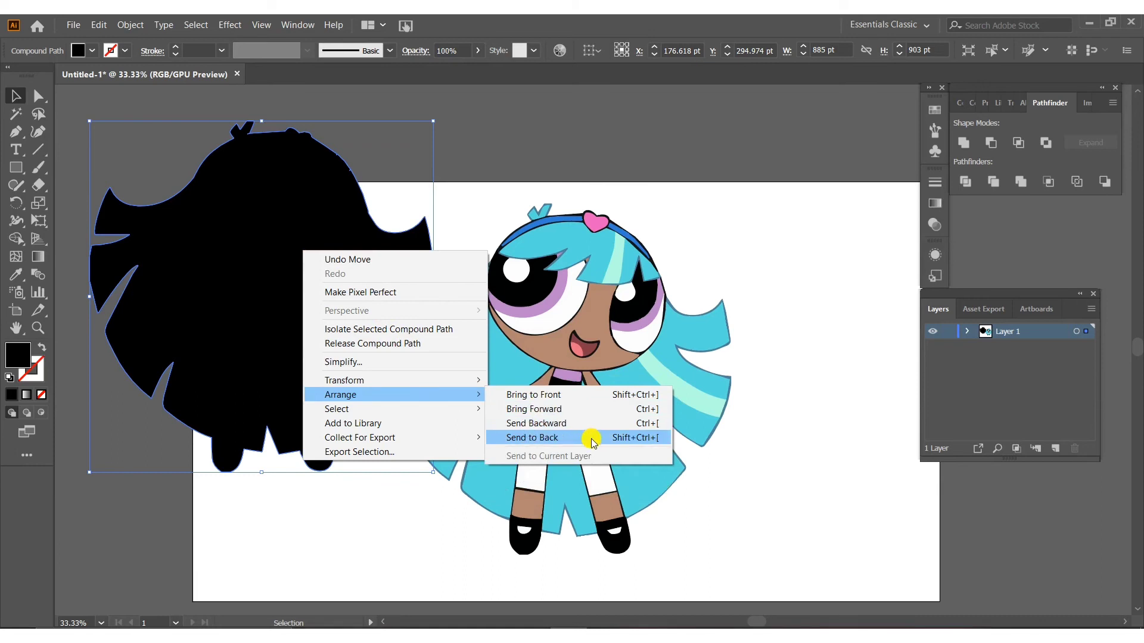
click(591, 442)
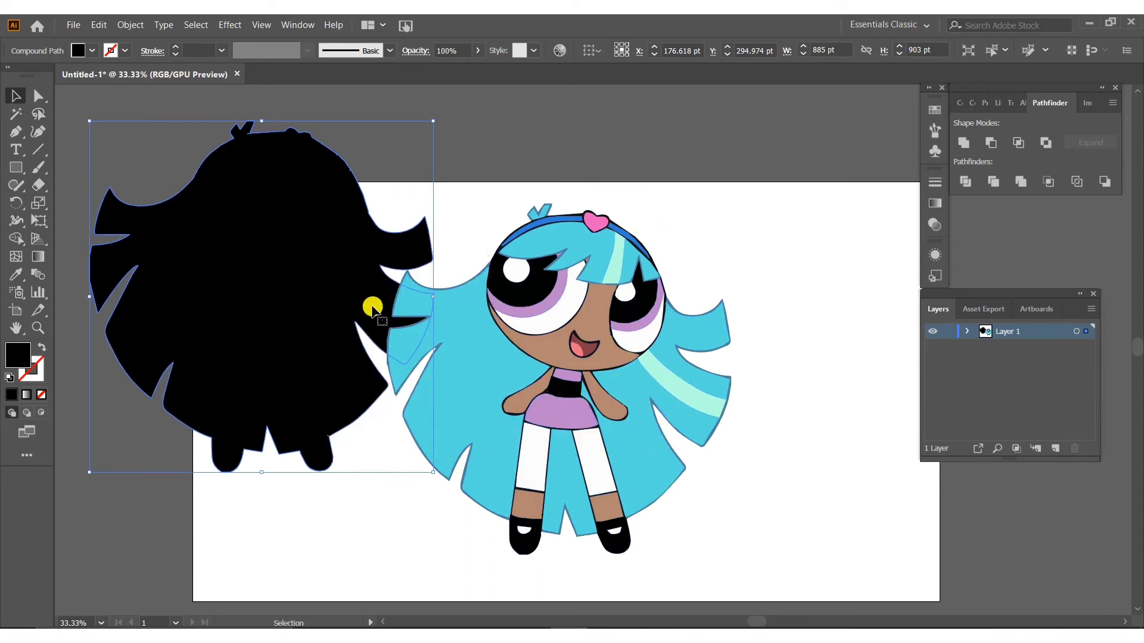
drag(230, 172, 310, 292)
drag(318, 274, 309, 242)
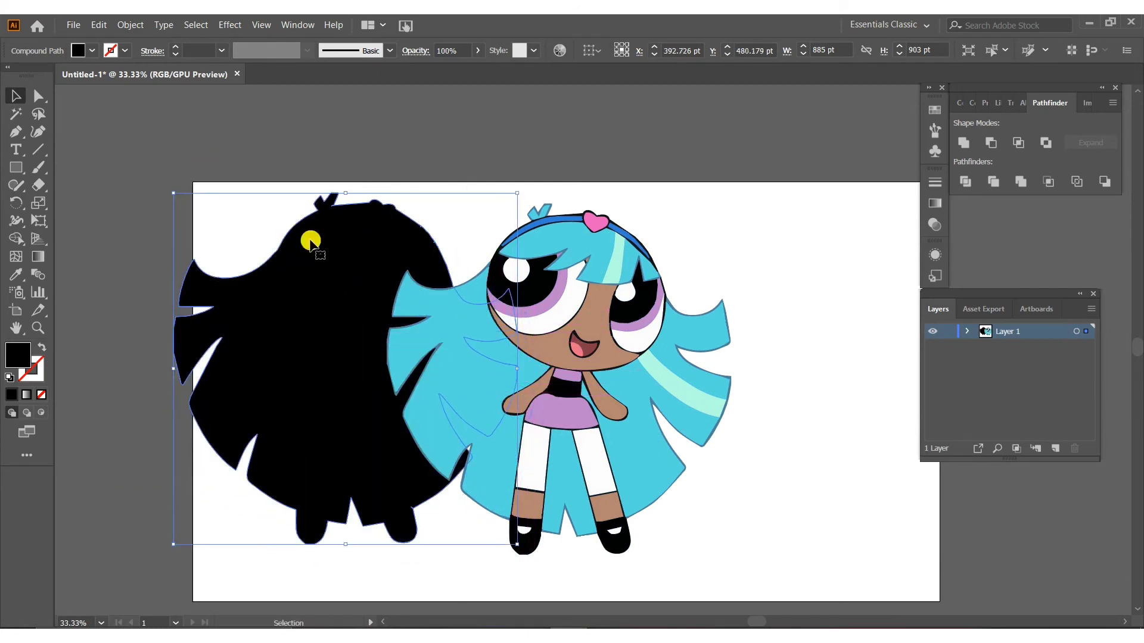
Step: Move the black silhouette farther from the original character and place the blue hair pieces over it
drag(472, 381, 253, 369)
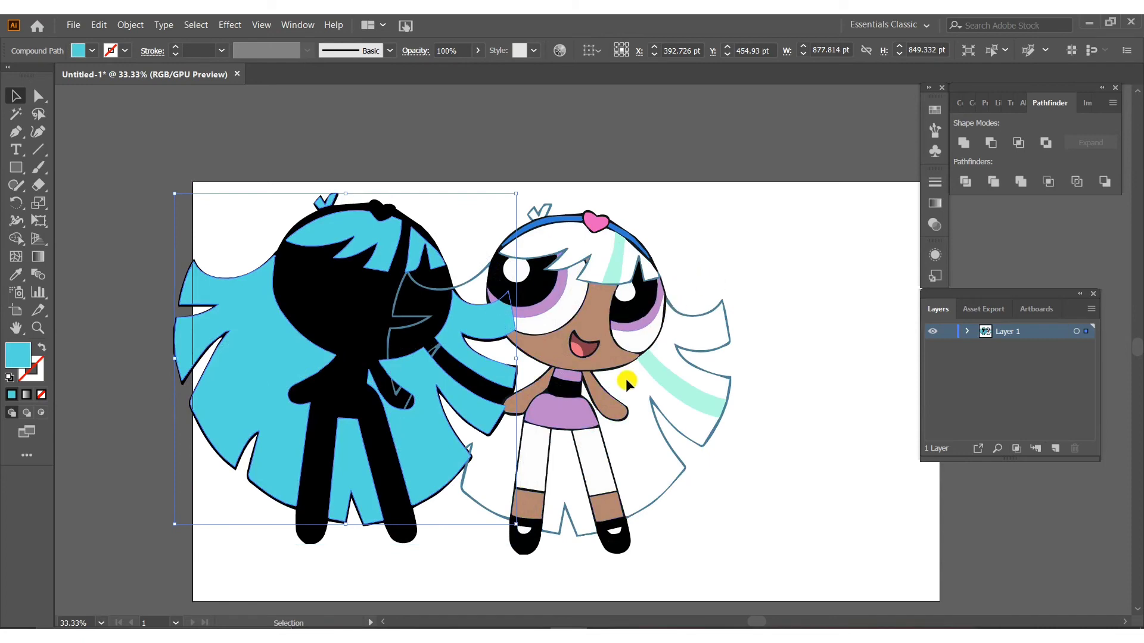
drag(370, 236, 694, 263)
drag(362, 239, 209, 221)
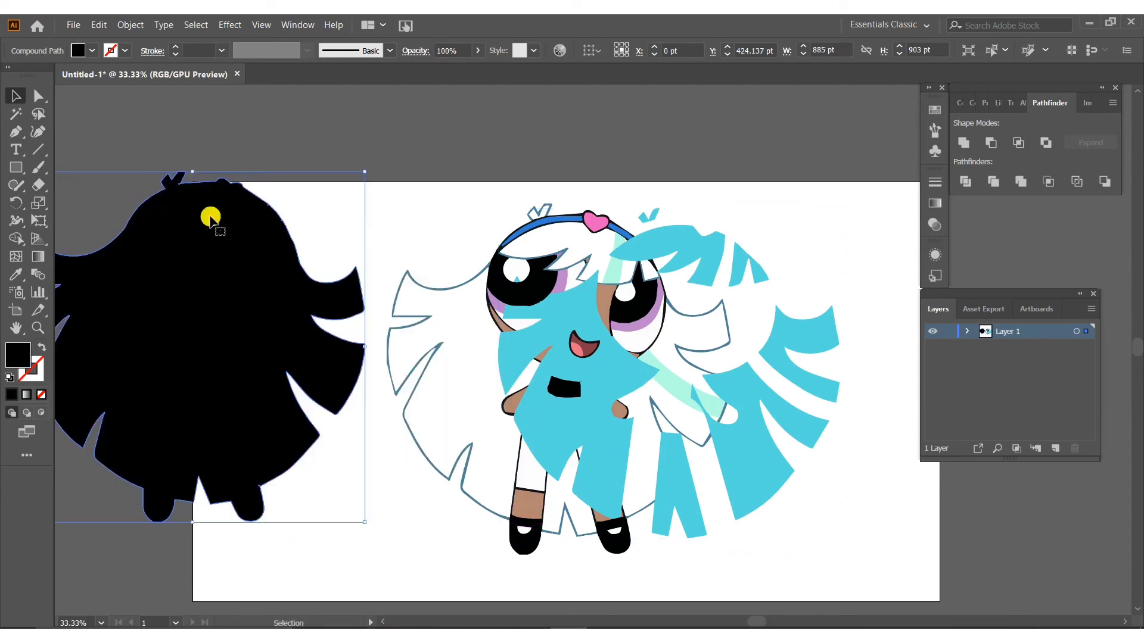
key(ctrl+minus)
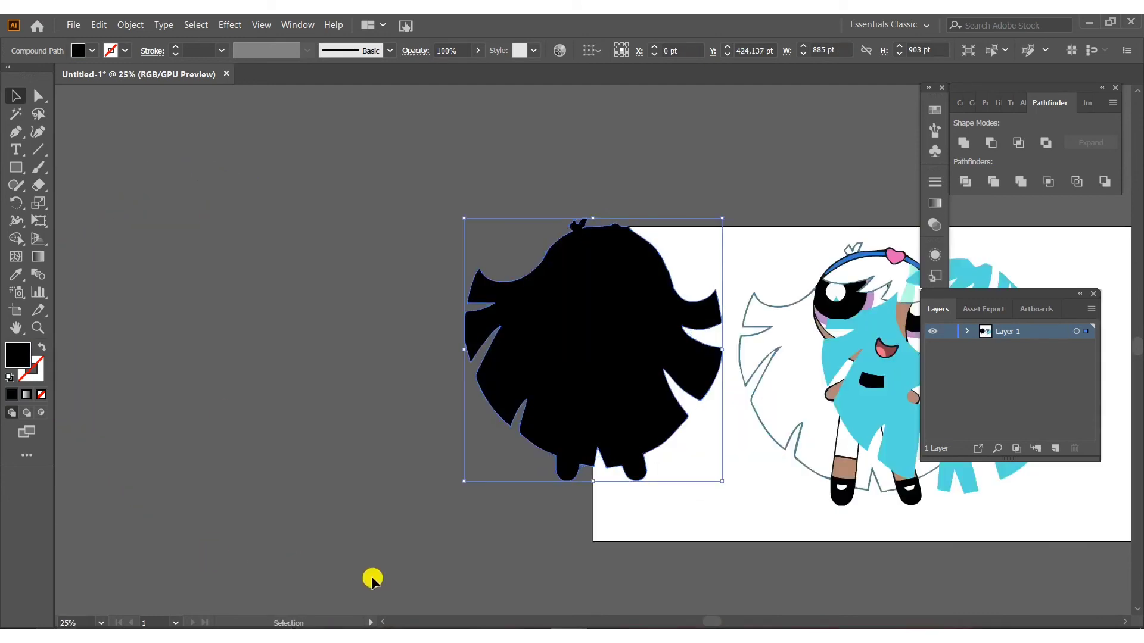
drag(693, 620, 738, 621)
drag(702, 464, 369, 344)
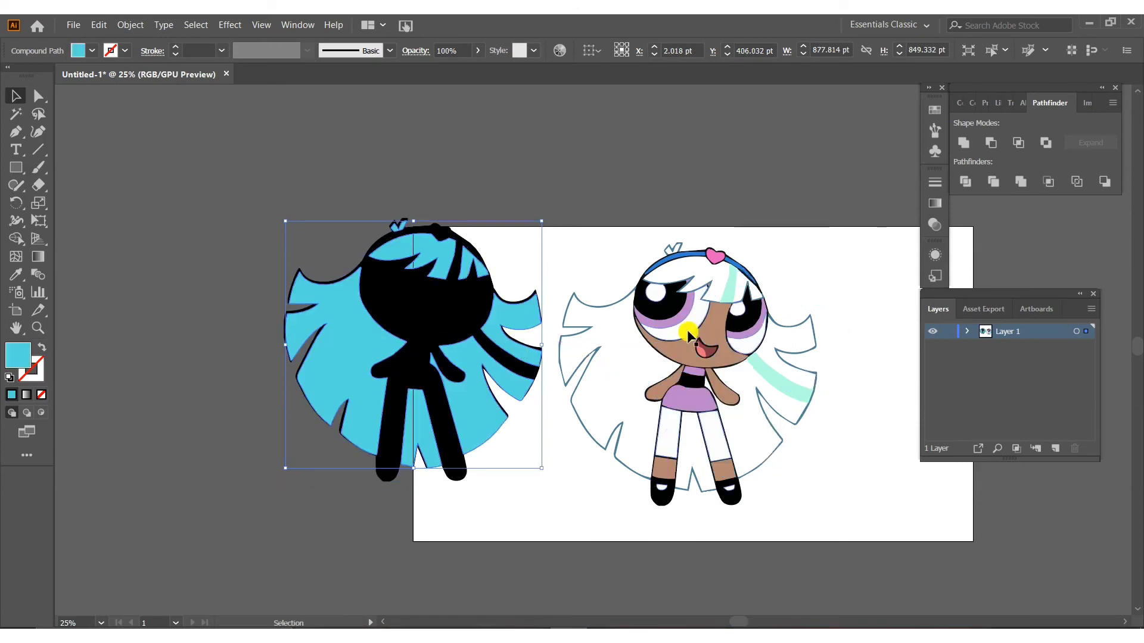
Step: Place the mint hair streaks over the silhouette and adjust their alignment with the blue hair
drag(730, 297, 450, 265)
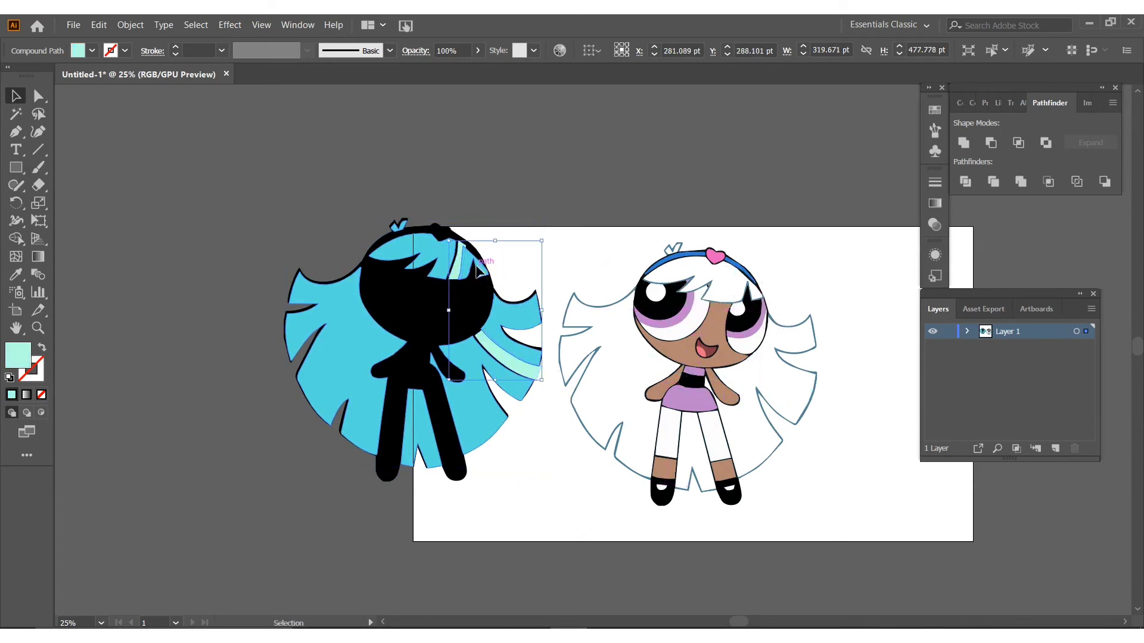
drag(479, 269, 478, 269)
click(479, 268)
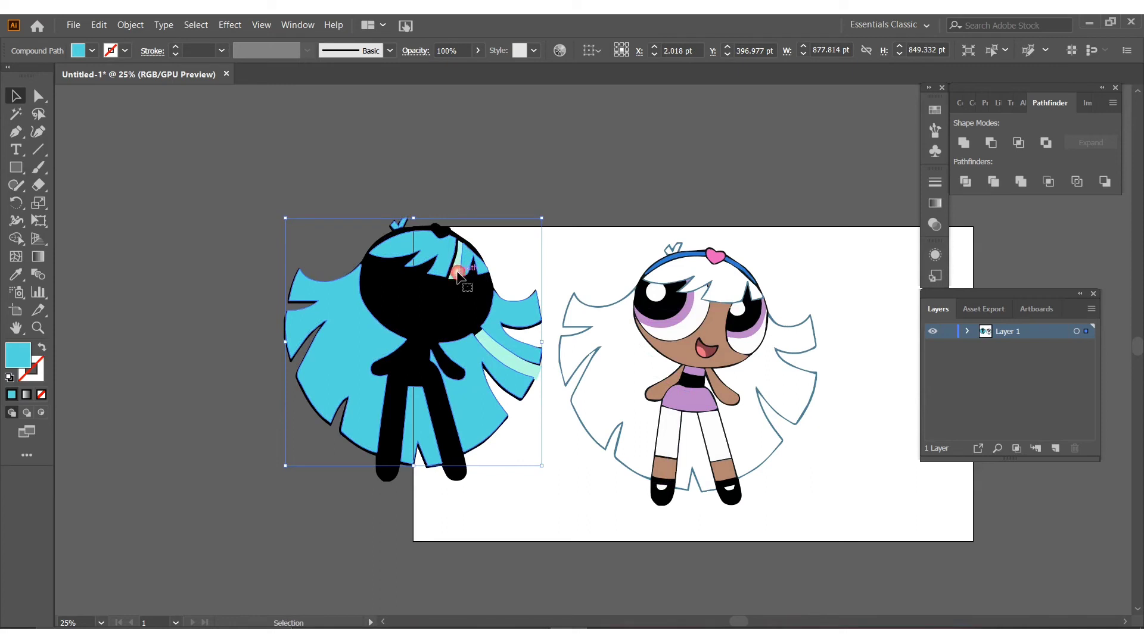
click(509, 365)
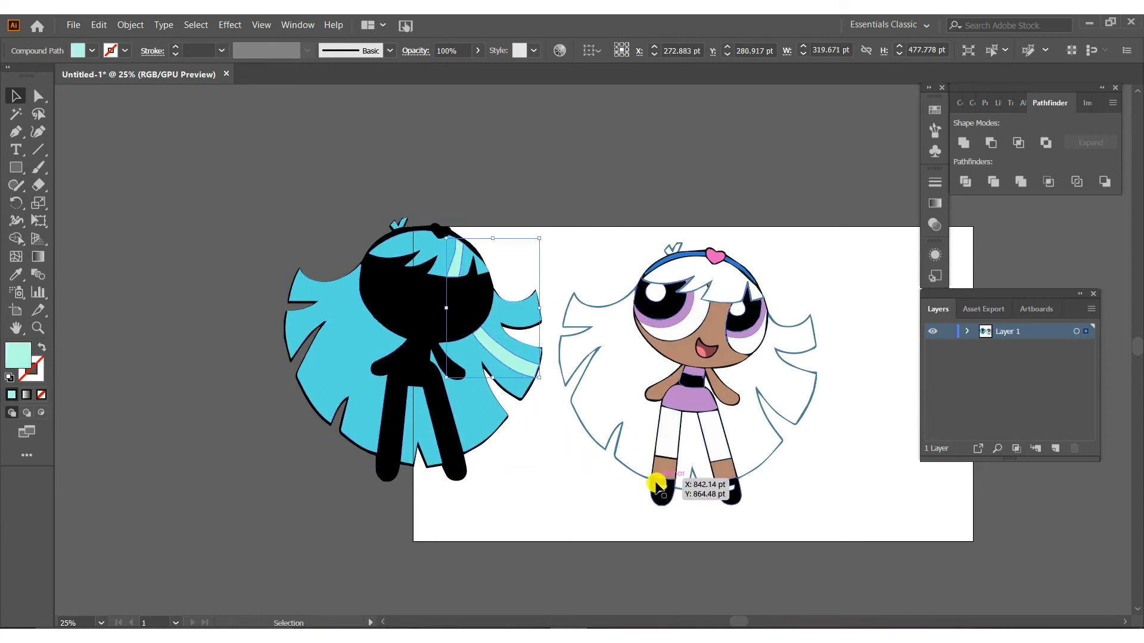
Step: Move the skin, purple, pink heart, blue headband and white pieces from the original onto the black silhouette
drag(692, 328, 427, 308)
mouse_move(699, 387)
mouse_down()
mouse_move(549, 388)
mouse_move(701, 386)
mouse_up()
drag(657, 287, 437, 235)
drag(636, 258, 367, 235)
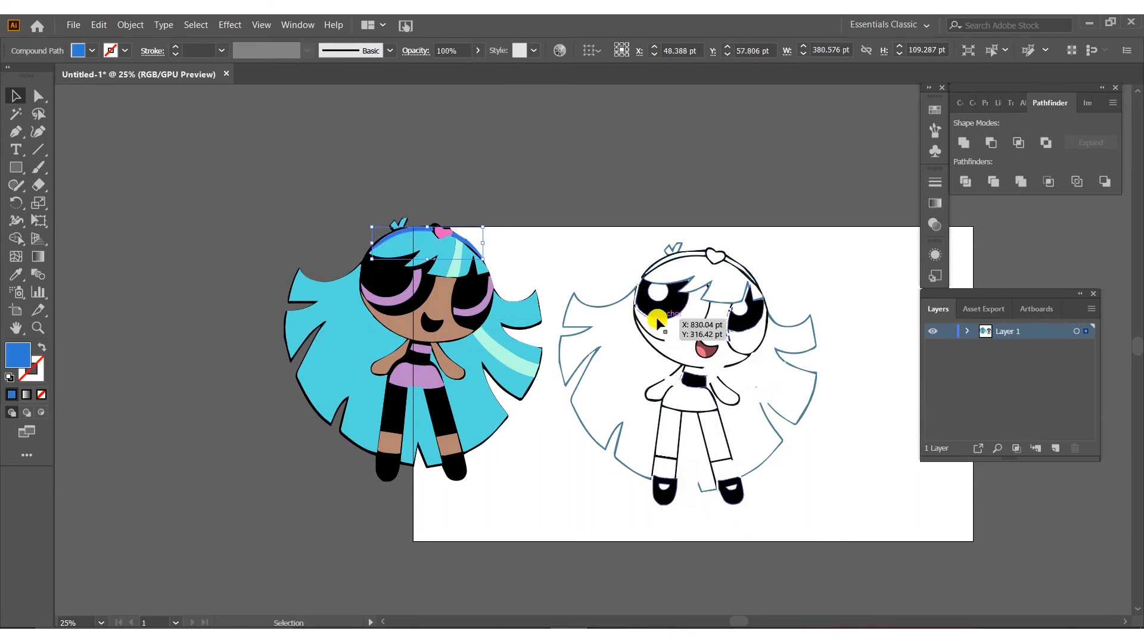
drag(657, 321, 366, 279)
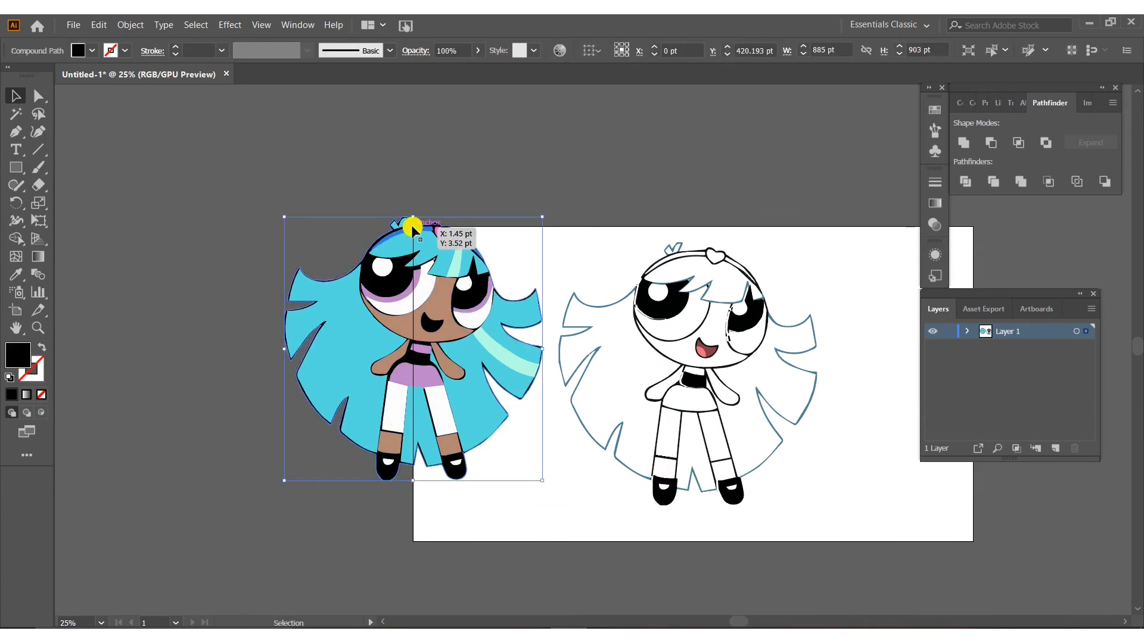
Step: Realign the pink heart on the headband and place the dark red mouth and pink tongue on the face
click(440, 227)
drag(440, 228, 441, 231)
click(596, 511)
drag(711, 349, 438, 324)
drag(700, 354, 425, 331)
key(ctrl+plus)
key(ctrl+plus)
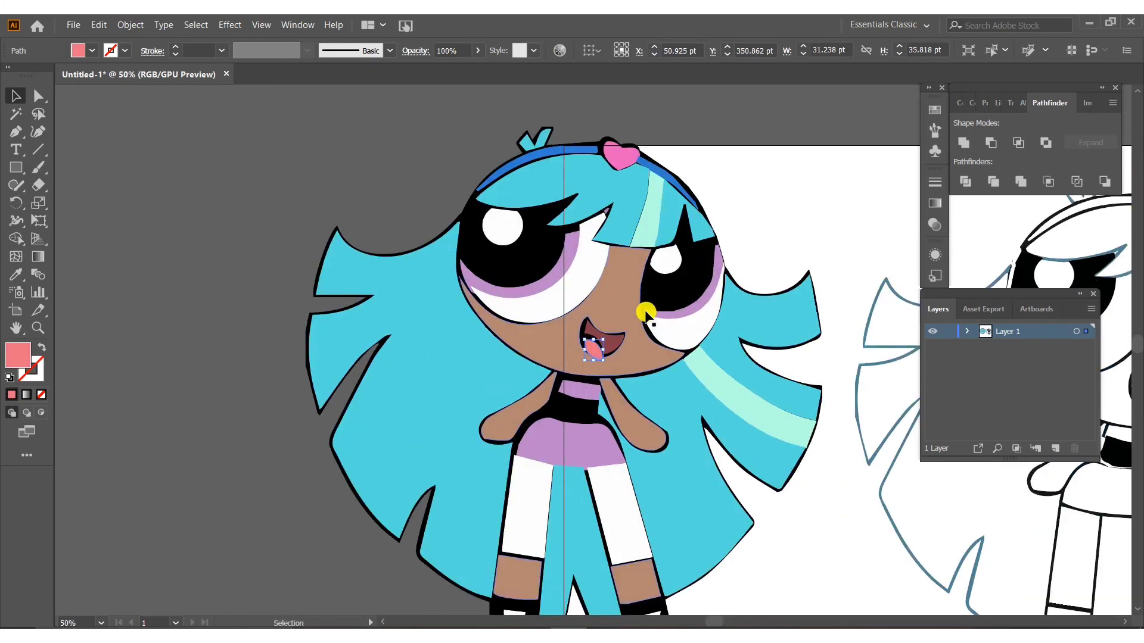
Step: Delete the leftover black-and-white outline remains of the original character beside the assembled layered one
click(786, 212)
key(ctrl+minus)
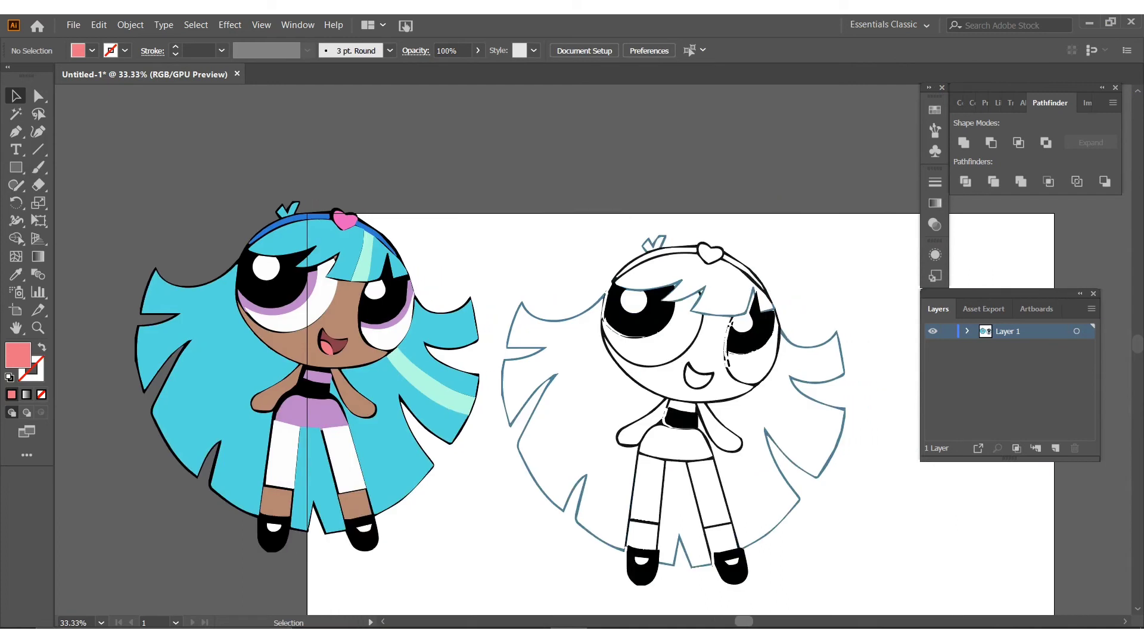
mouse_move(739, 626)
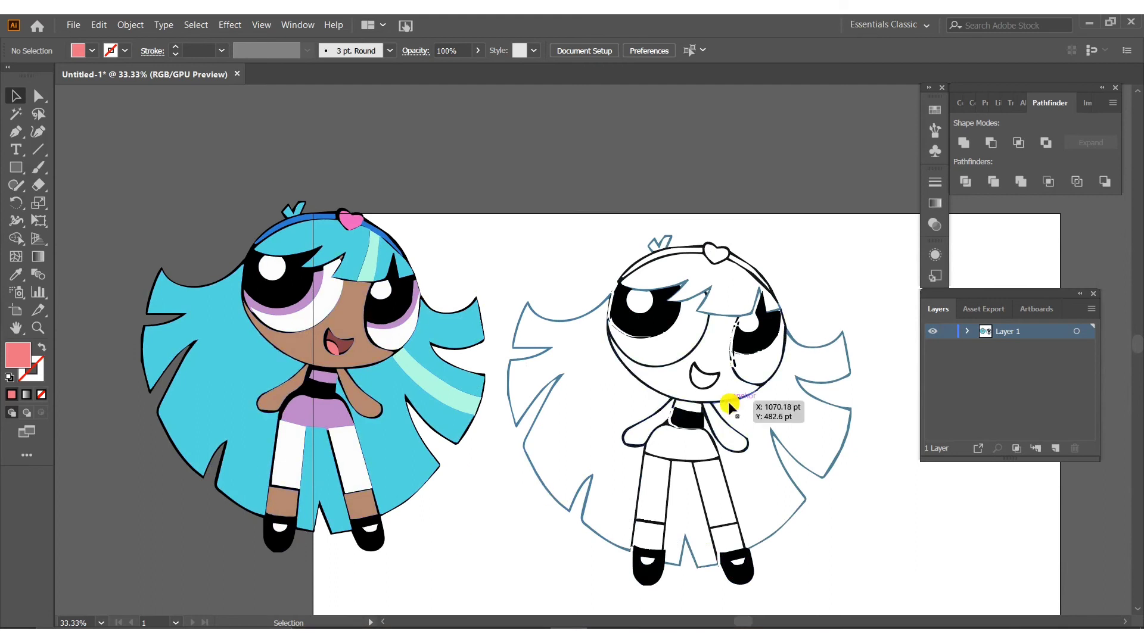
scroll(500, 176, up, 1)
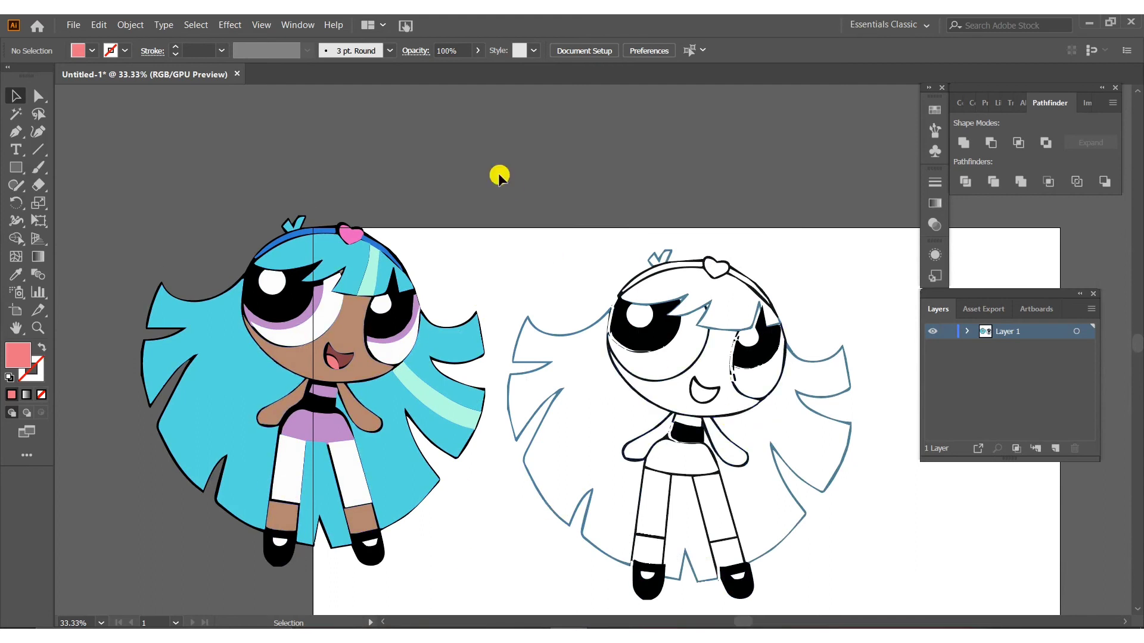
drag(521, 239, 901, 560)
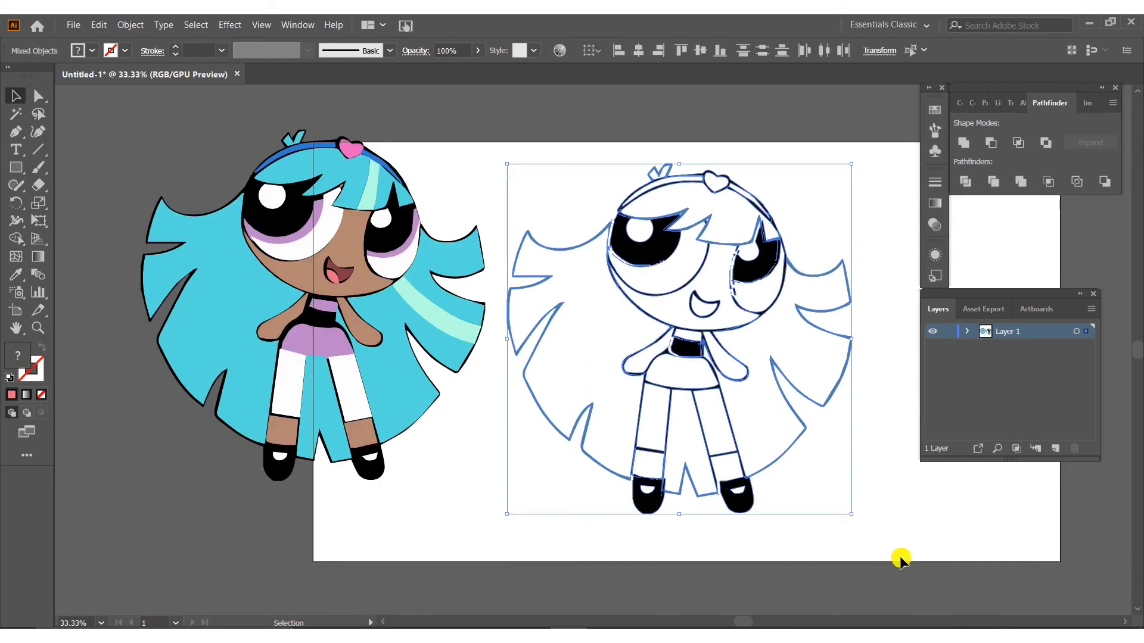
key(Delete)
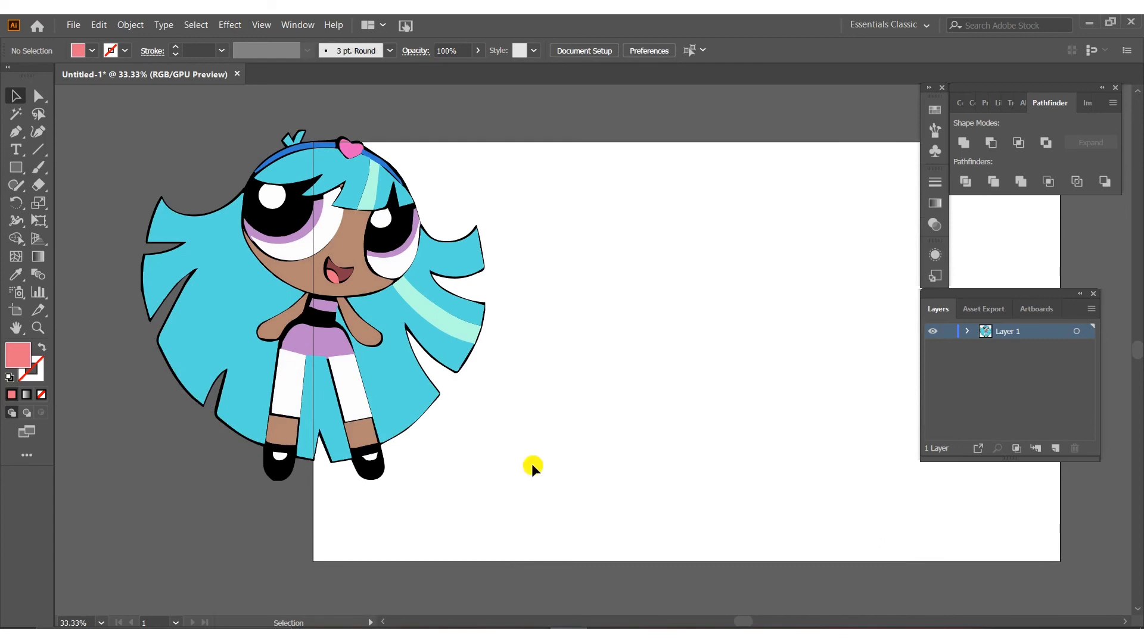
Step: Select all pieces of the assembled Bliss character and move them together fully onto the artboard
drag(93, 109, 562, 512)
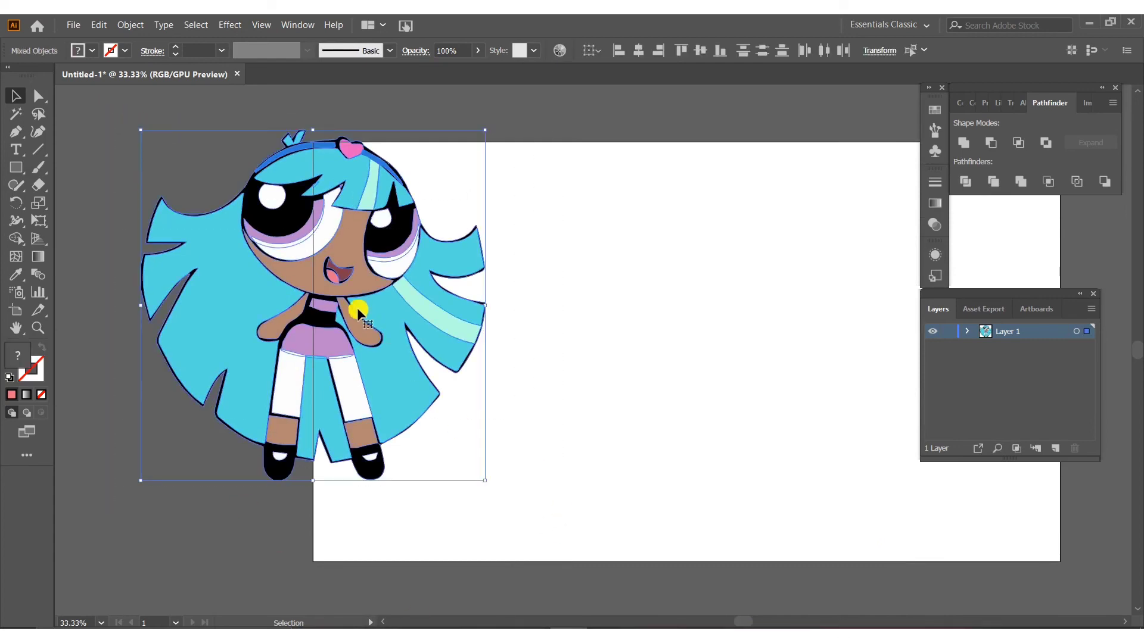
mouse_move(353, 309)
mouse_down()
mouse_move(735, 417)
mouse_move(756, 390)
mouse_move(734, 369)
mouse_up()
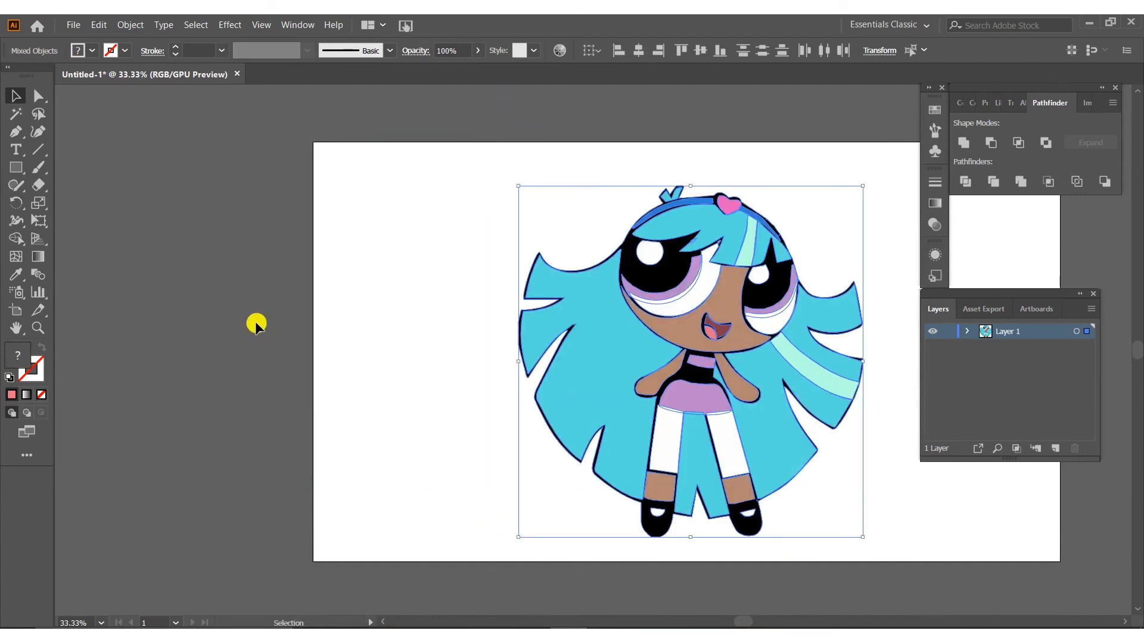
click(301, 303)
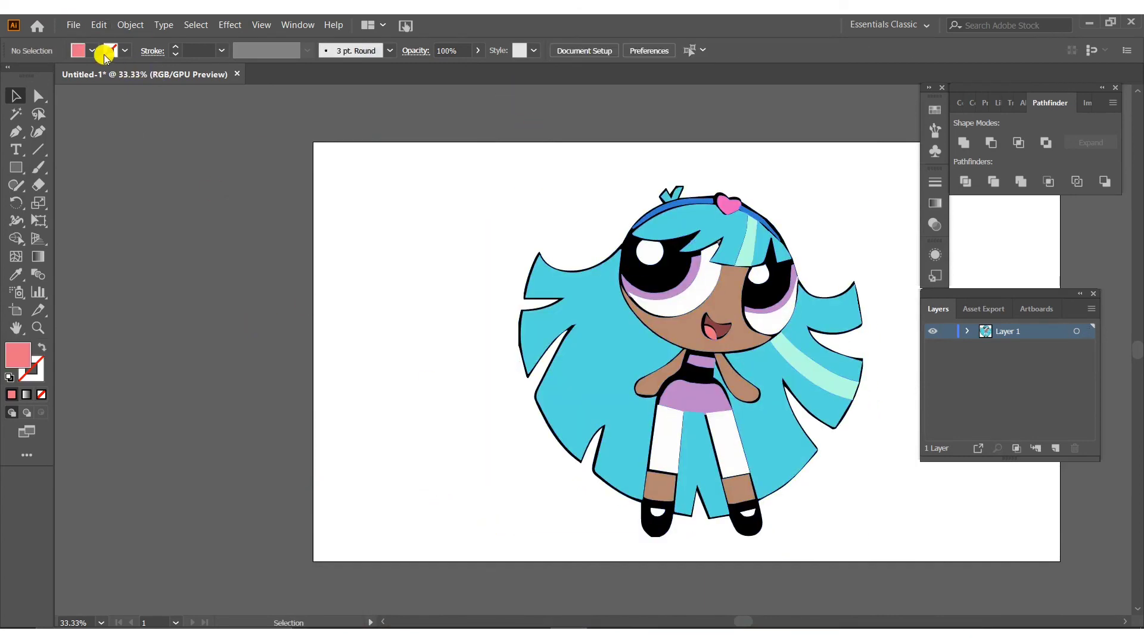
Step: Save the artwork in the Pictures folder as "Bliss powerpuff girl svg" in SVG format, accepting the SVG options
click(73, 27)
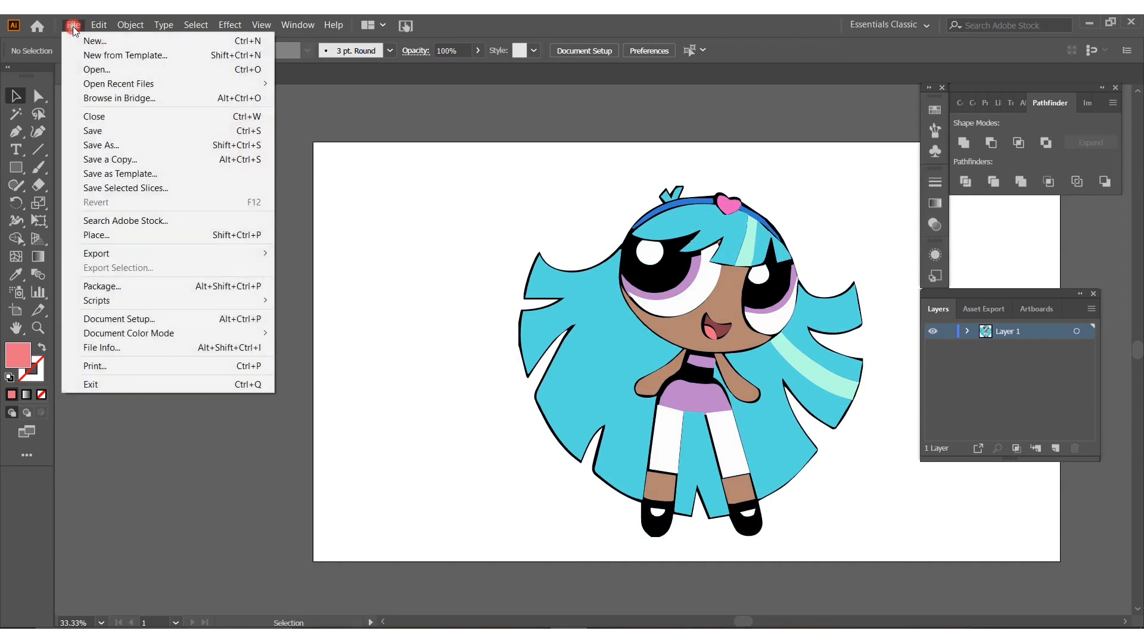
click(99, 147)
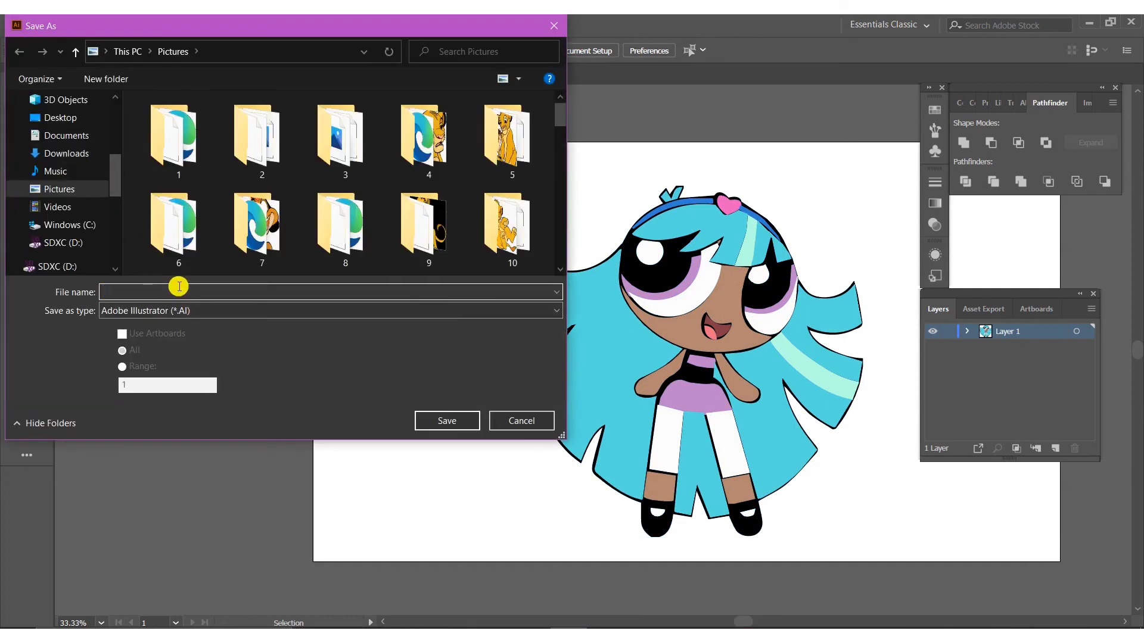
text(Bliss powerpuff girl svg)
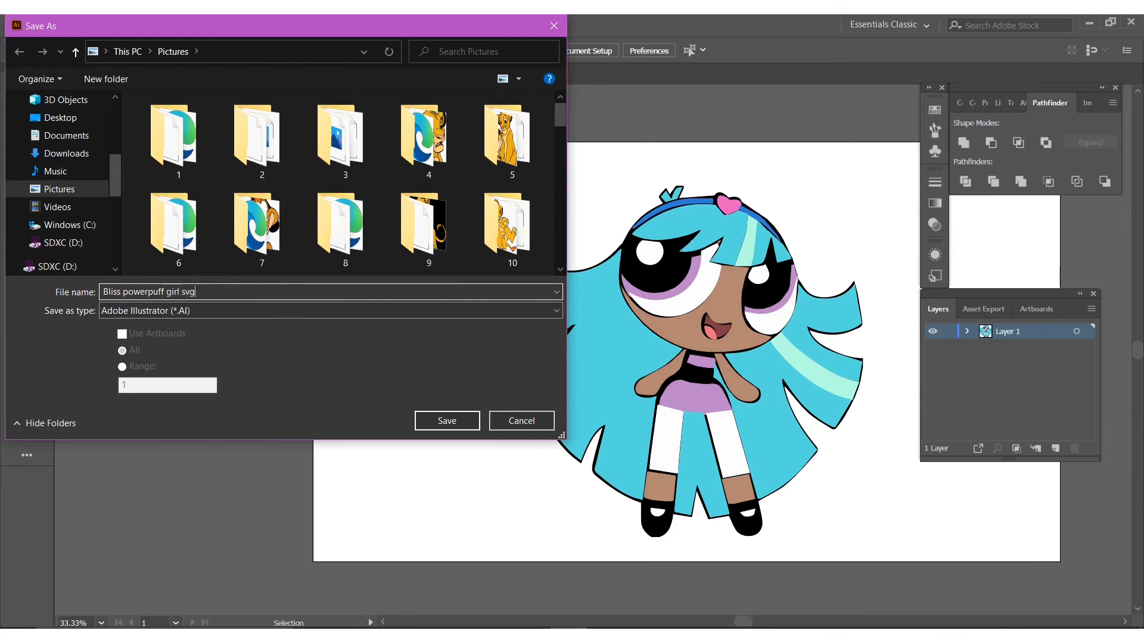
click(70, 317)
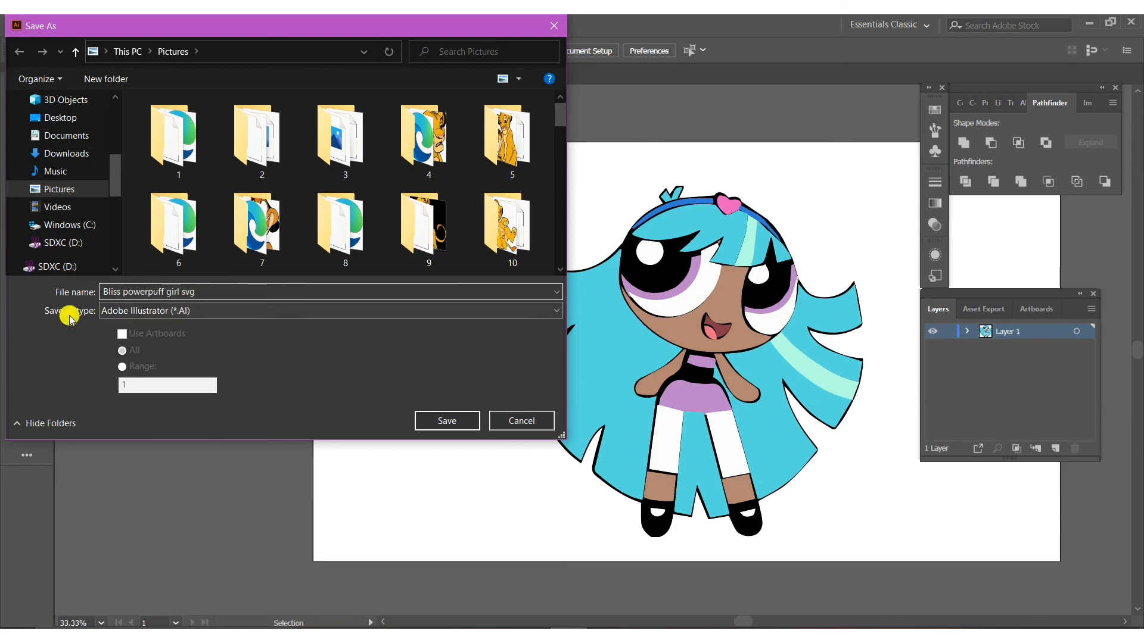
click(179, 313)
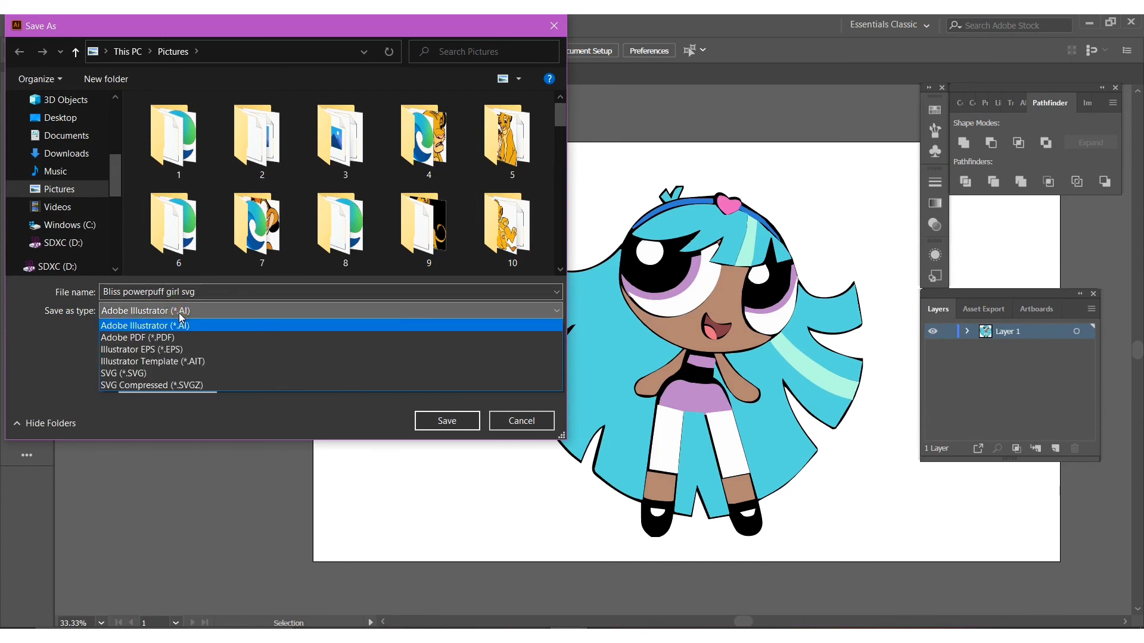
click(187, 373)
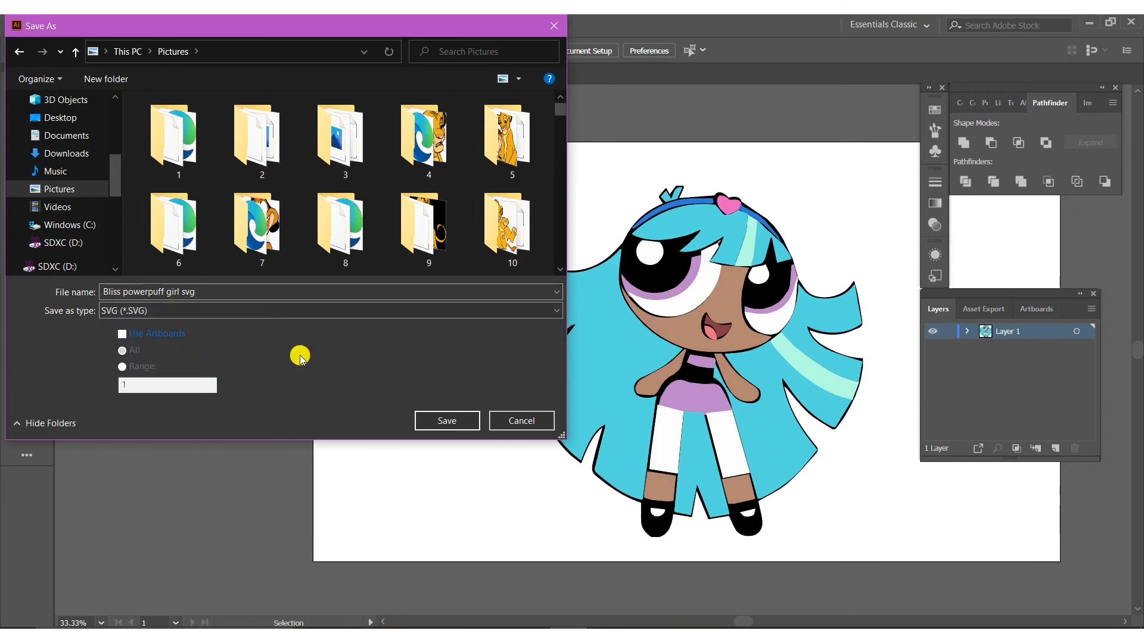
click(467, 420)
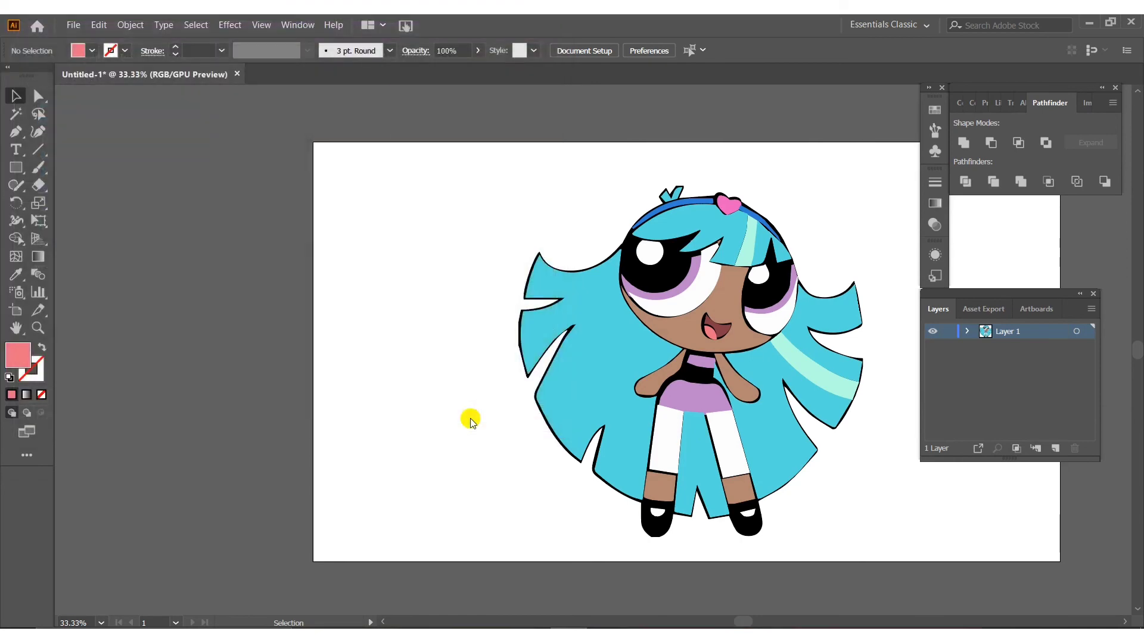
click(618, 368)
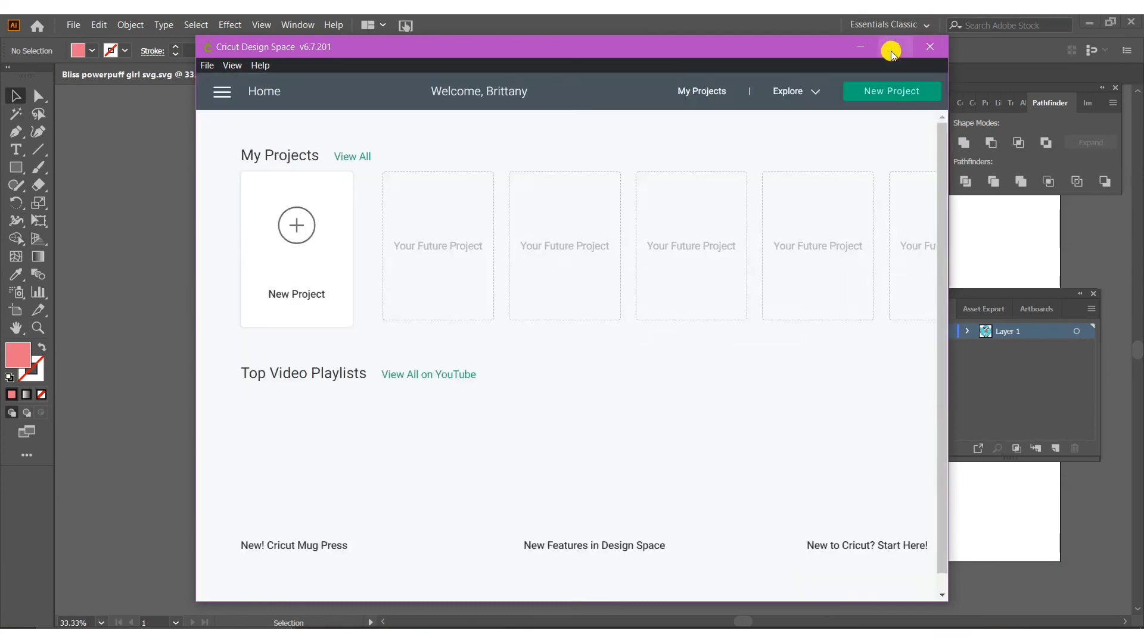
Step: In Cricut Design Space, maximize the window, start a new project and browse for an image file to upload
click(891, 50)
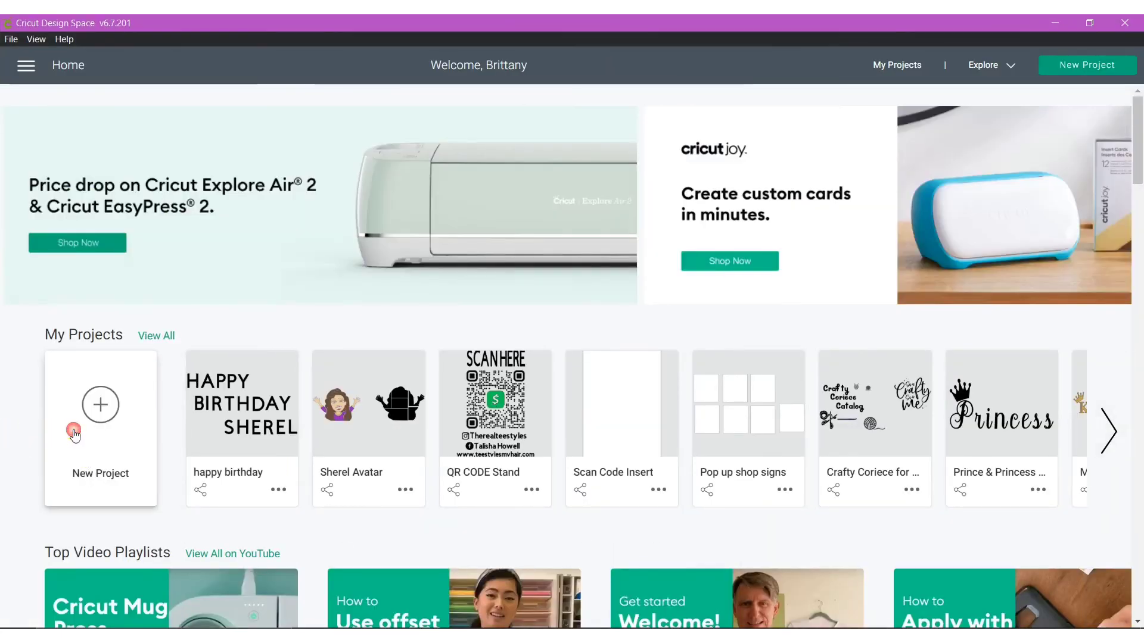
click(74, 433)
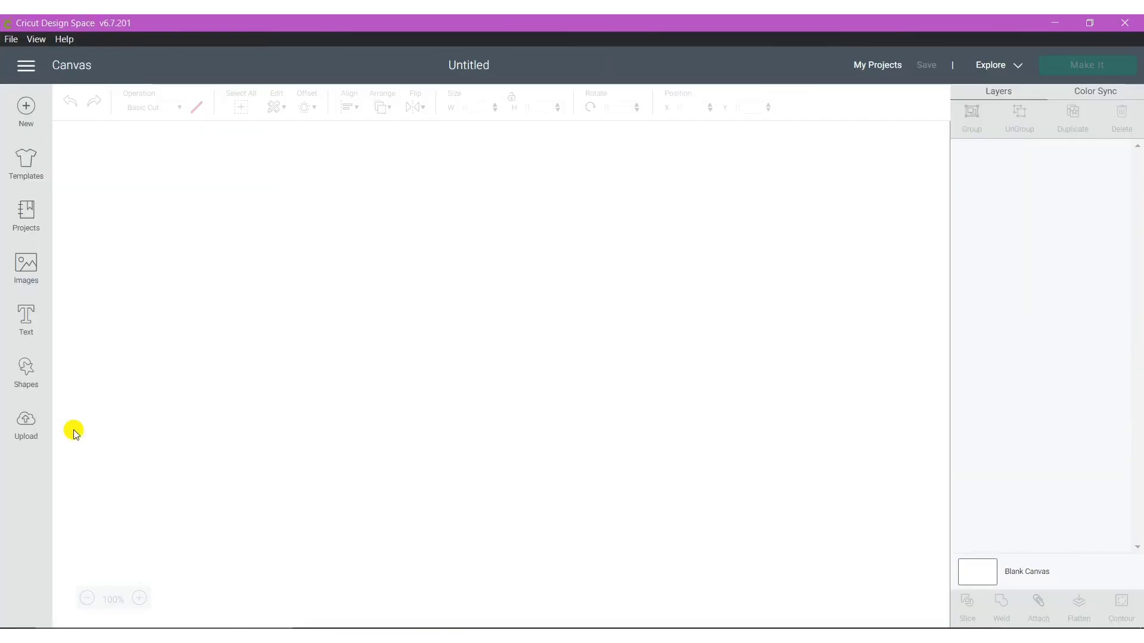
click(27, 424)
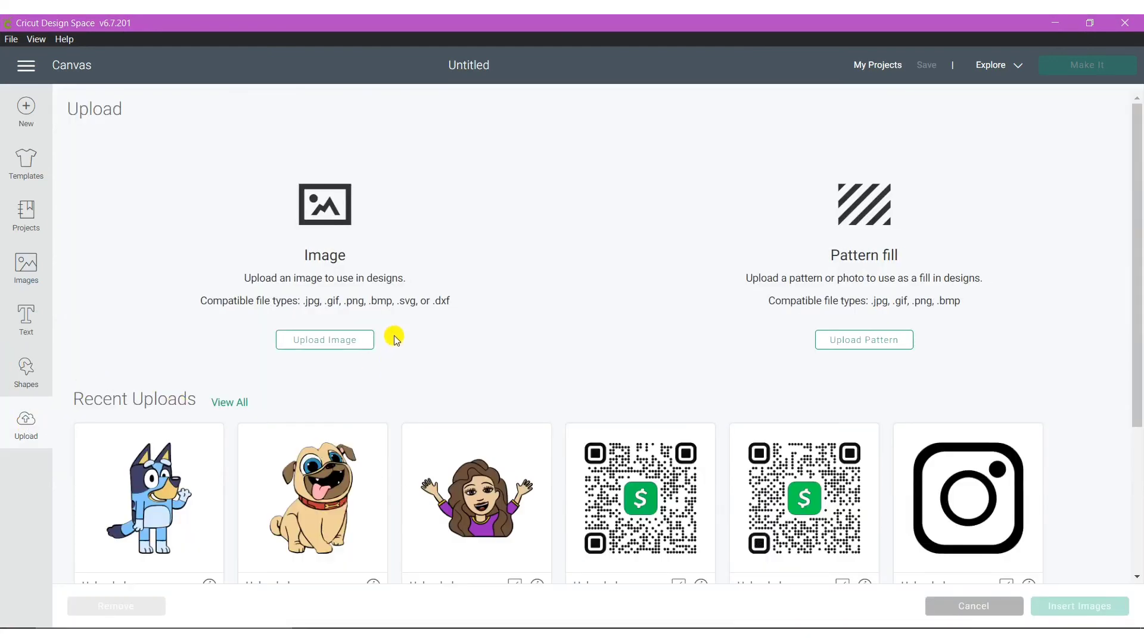
click(360, 337)
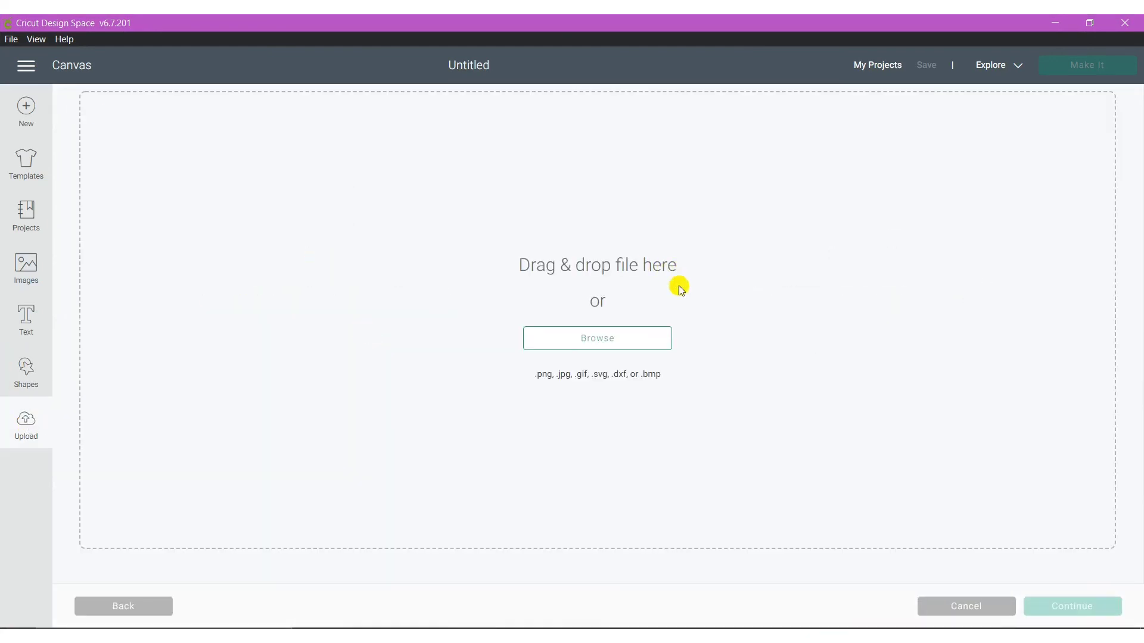
click(618, 339)
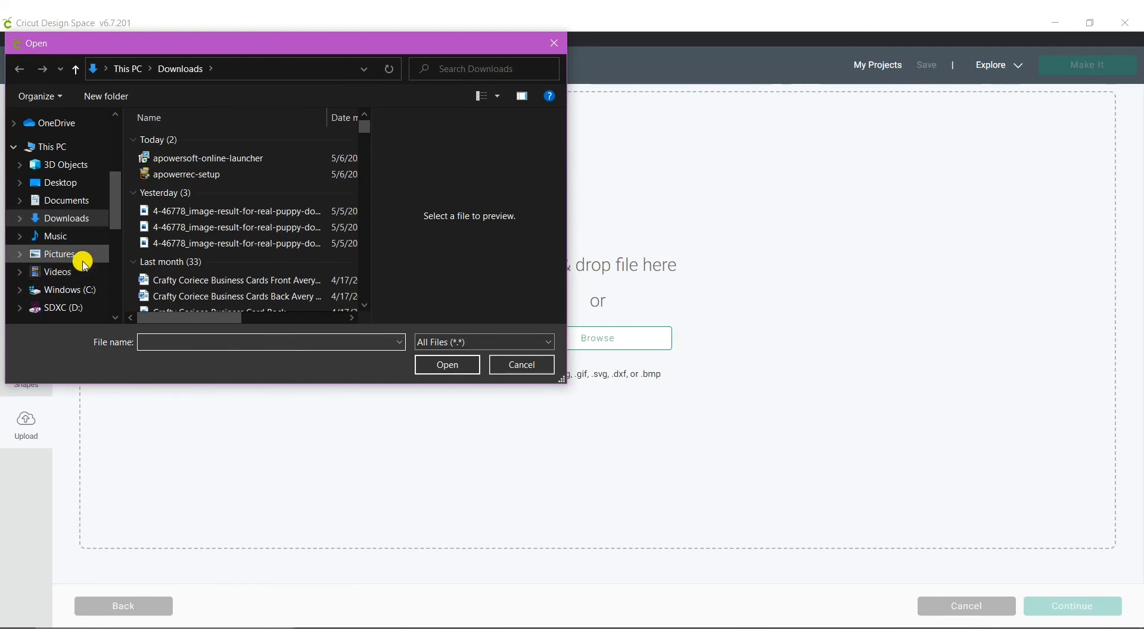
Step: Upload "Bliss powerpuff girl svg.svg" from the Pictures folder
click(82, 257)
click(210, 344)
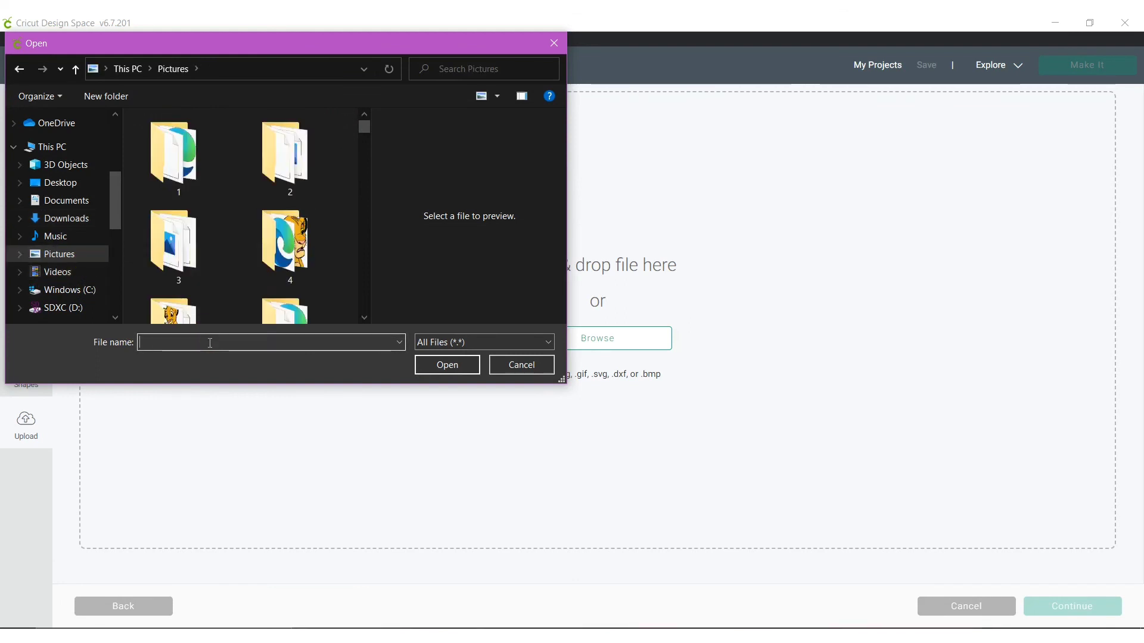
text(Bli)
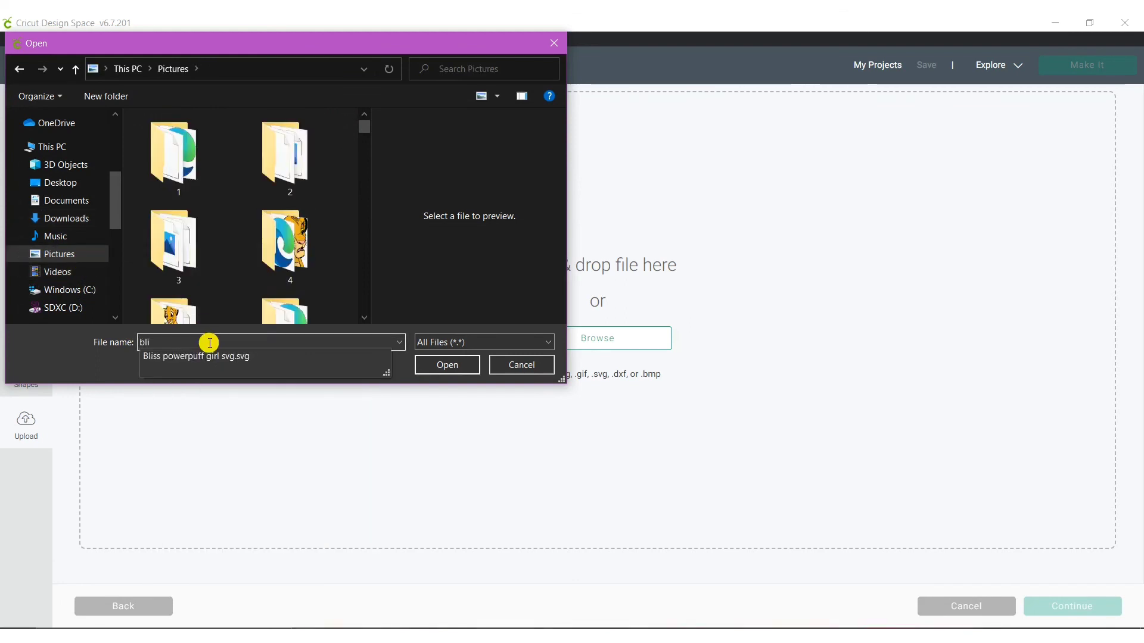
key(Down)
key(Return)
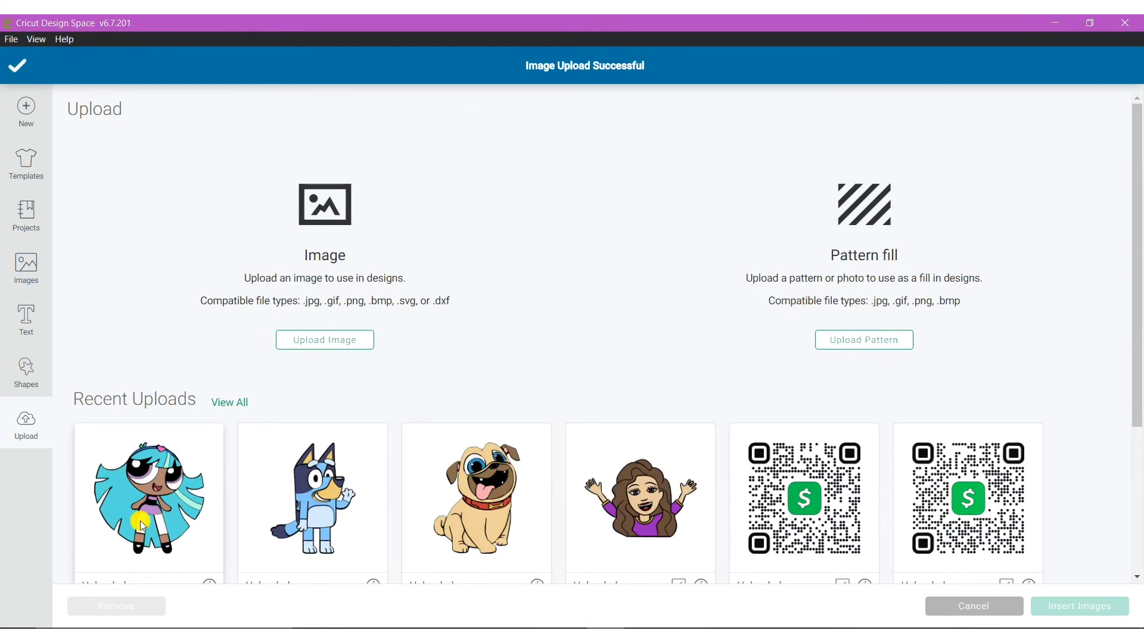
Step: Insert the uploaded Bliss character onto the canvas and ungroup it into separate color layers
click(124, 516)
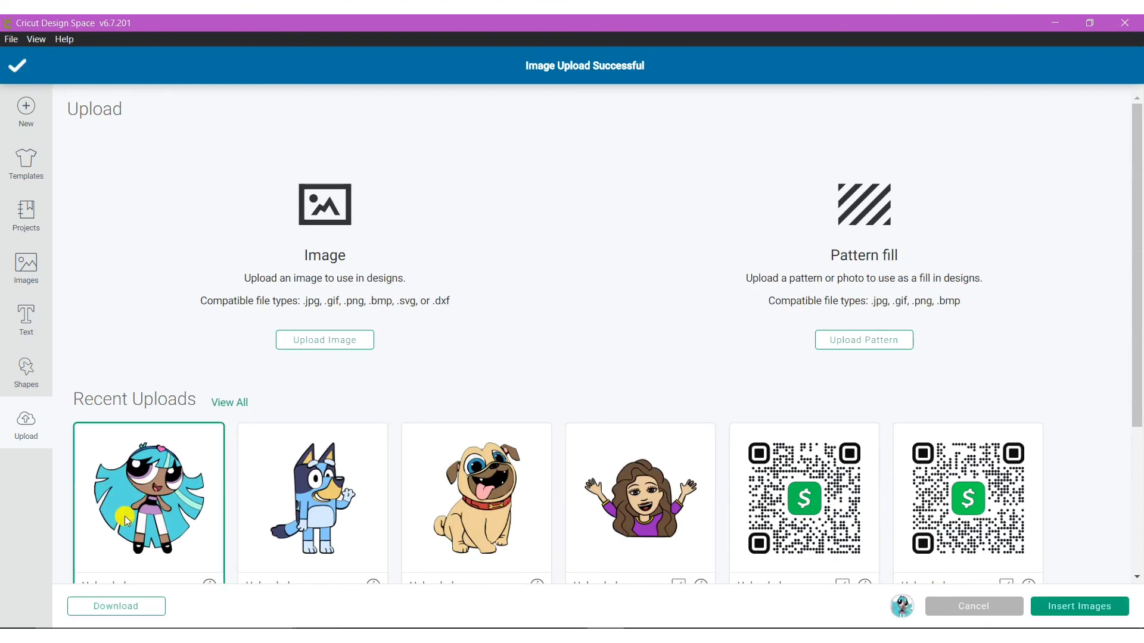
click(1084, 607)
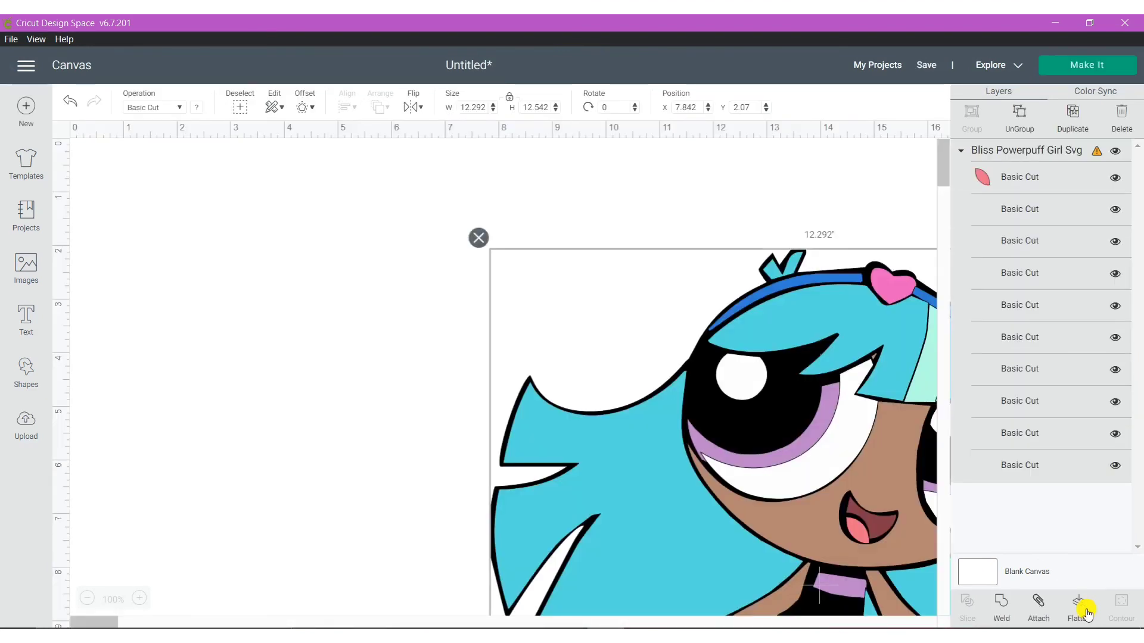
click(89, 599)
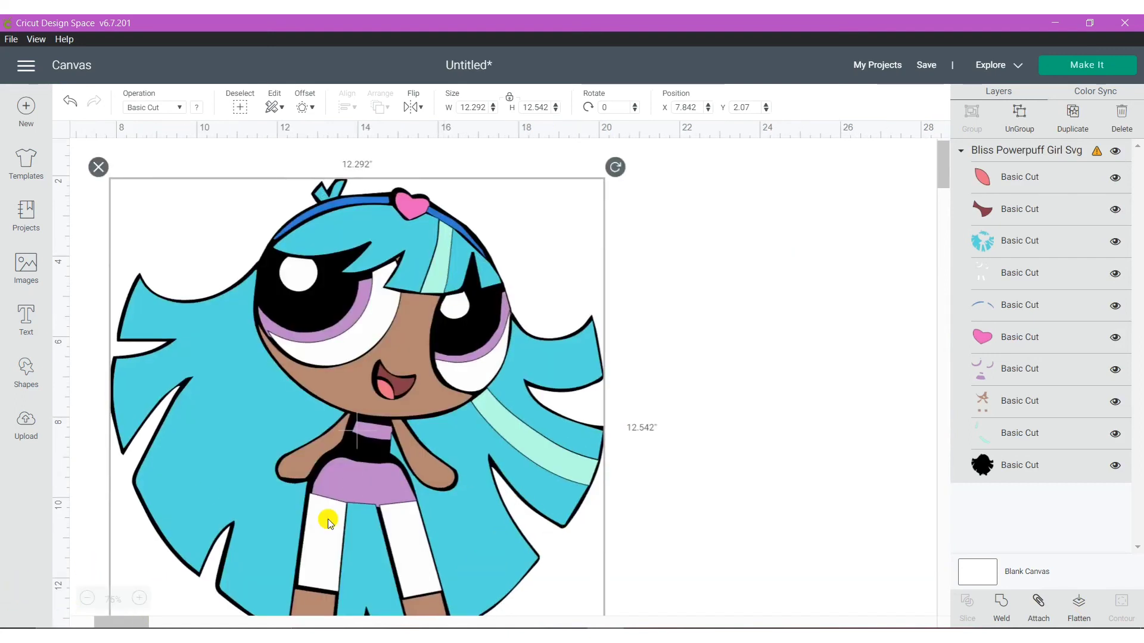
drag(941, 157, 940, 156)
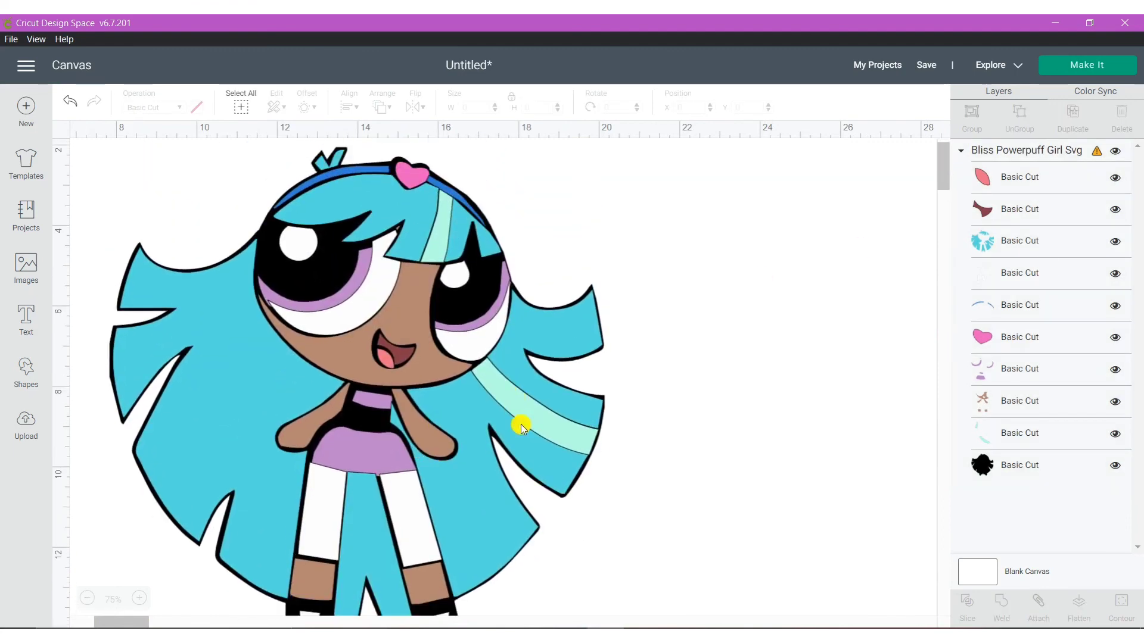
click(88, 597)
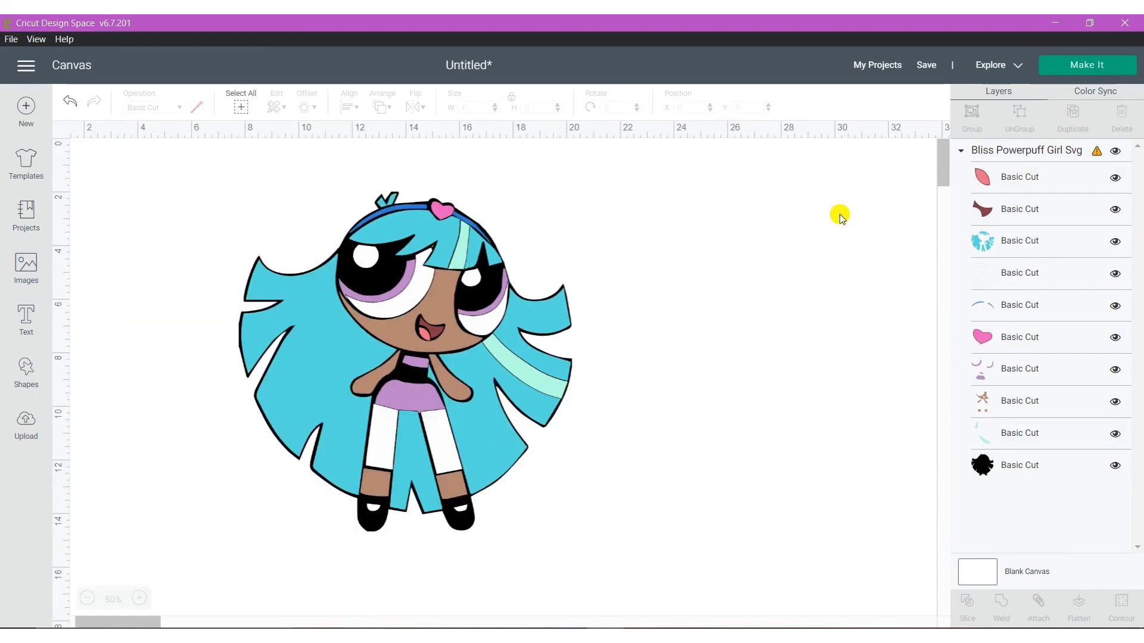
click(443, 320)
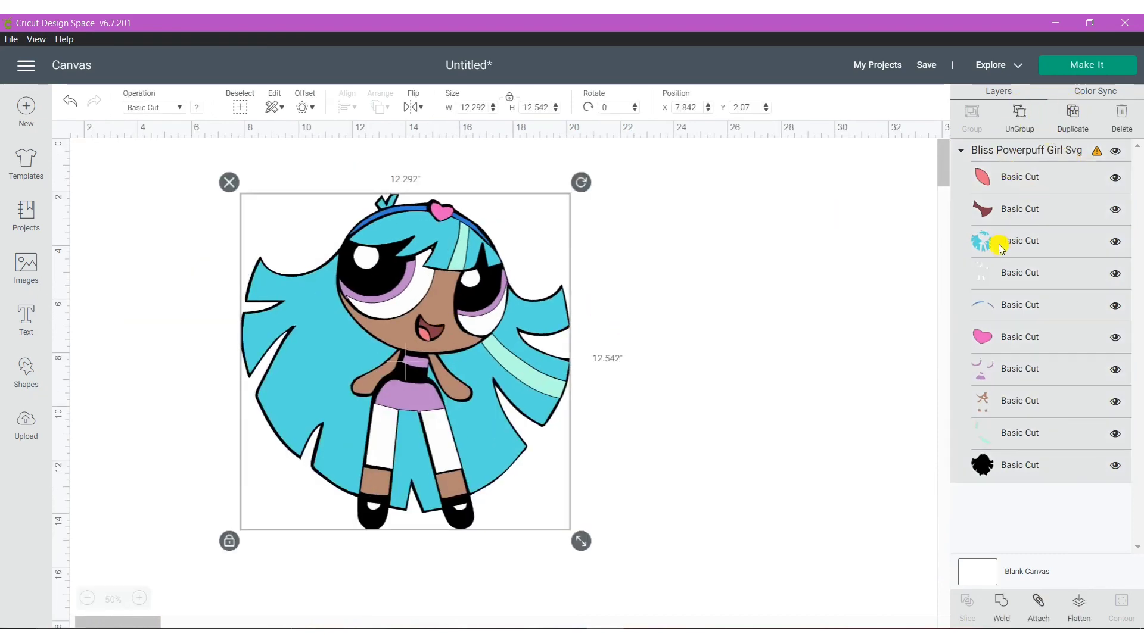
click(1017, 116)
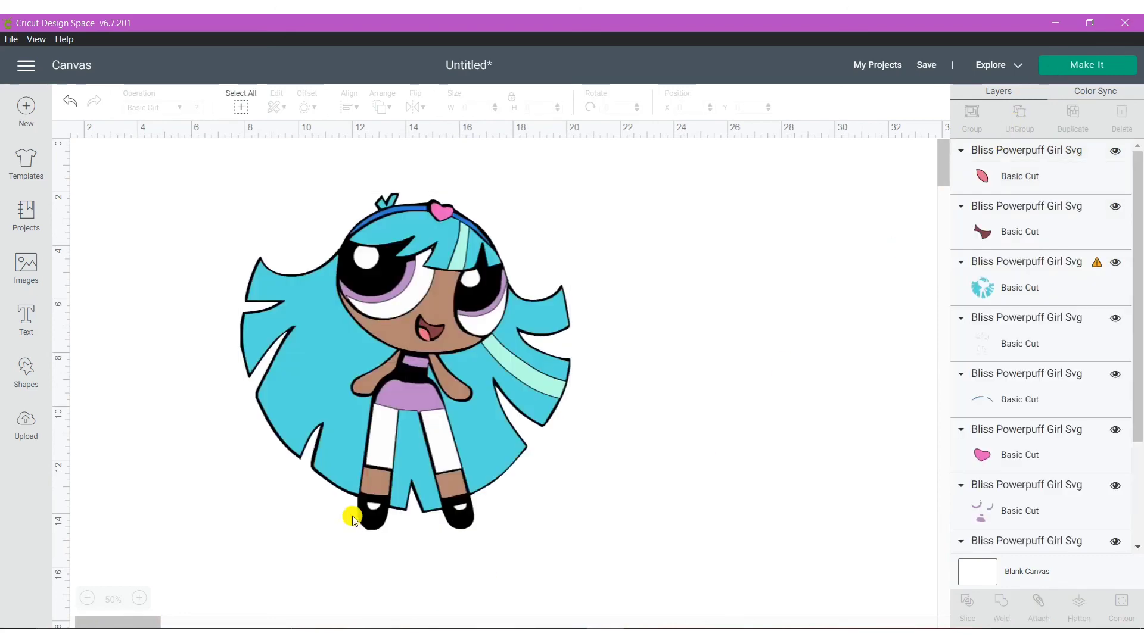
Step: Pull the light blue hair, white and purple layers off the Bliss character onto the empty canvas beside it
drag(498, 358, 731, 359)
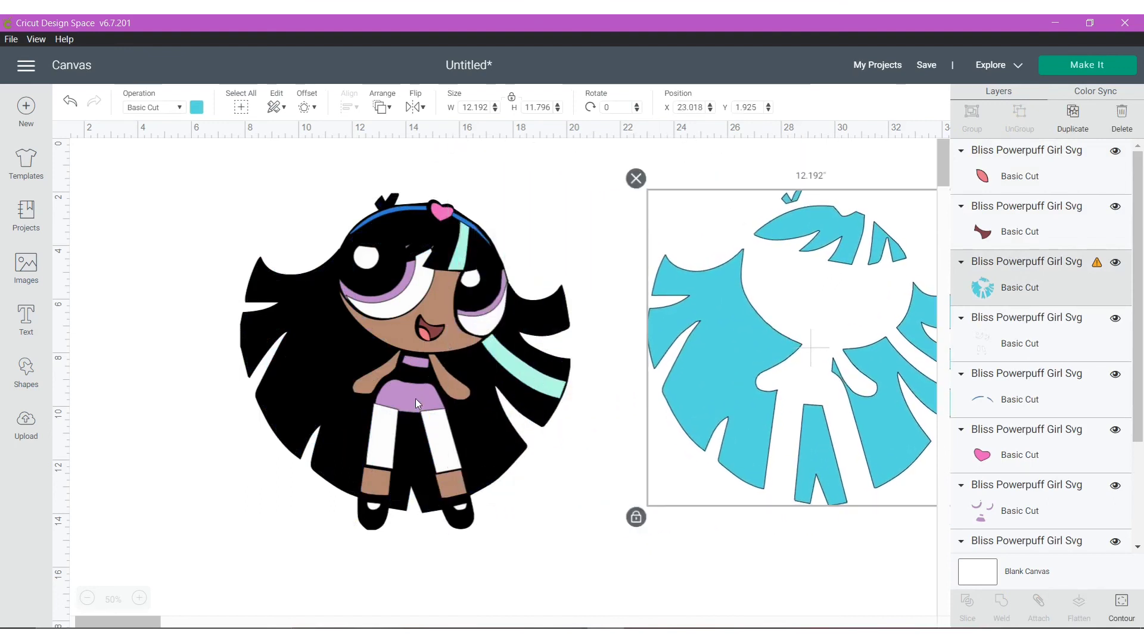
drag(417, 404, 726, 541)
click(357, 361)
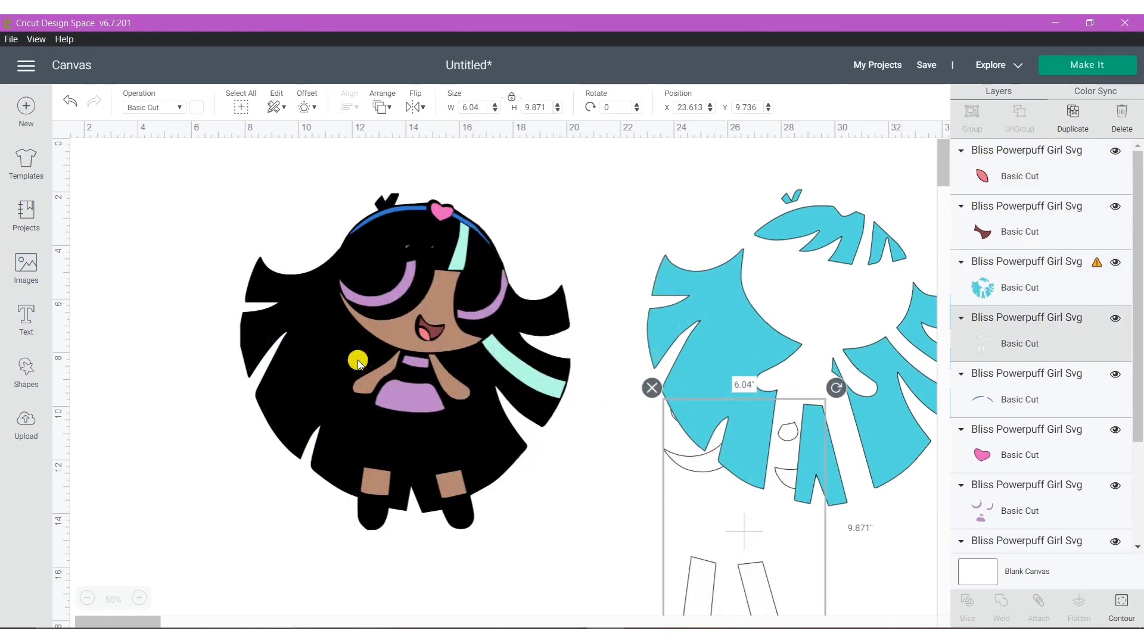
drag(412, 415, 677, 332)
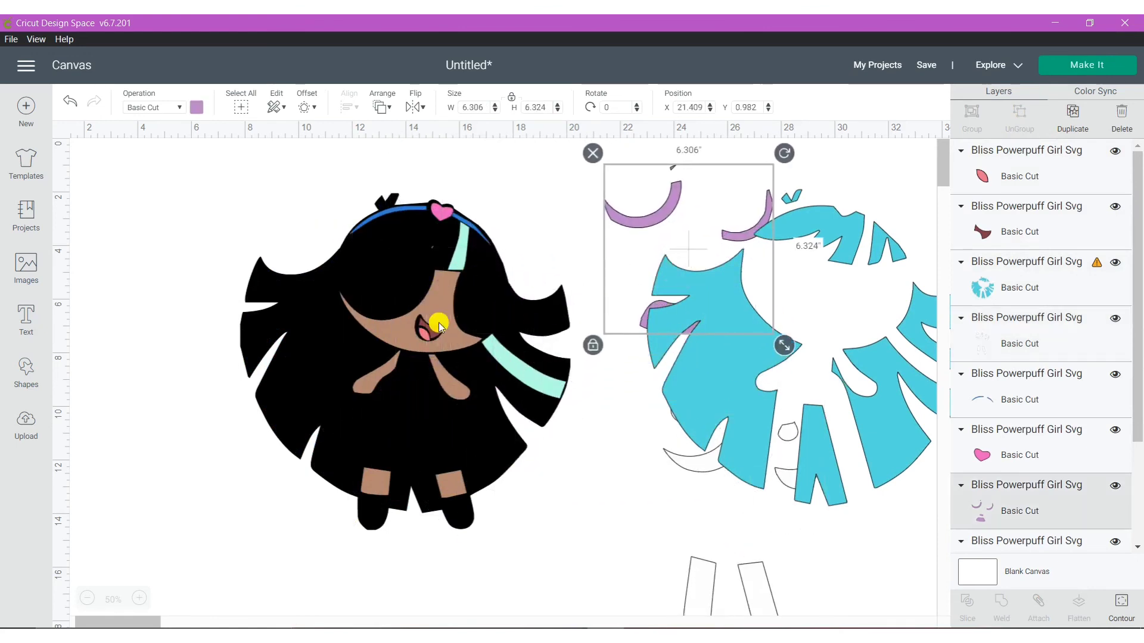
Step: Separate the mouth, tongue, brown skin, mint hair streak, blue headband and pink heart layers from the black silhouette
drag(428, 320, 655, 301)
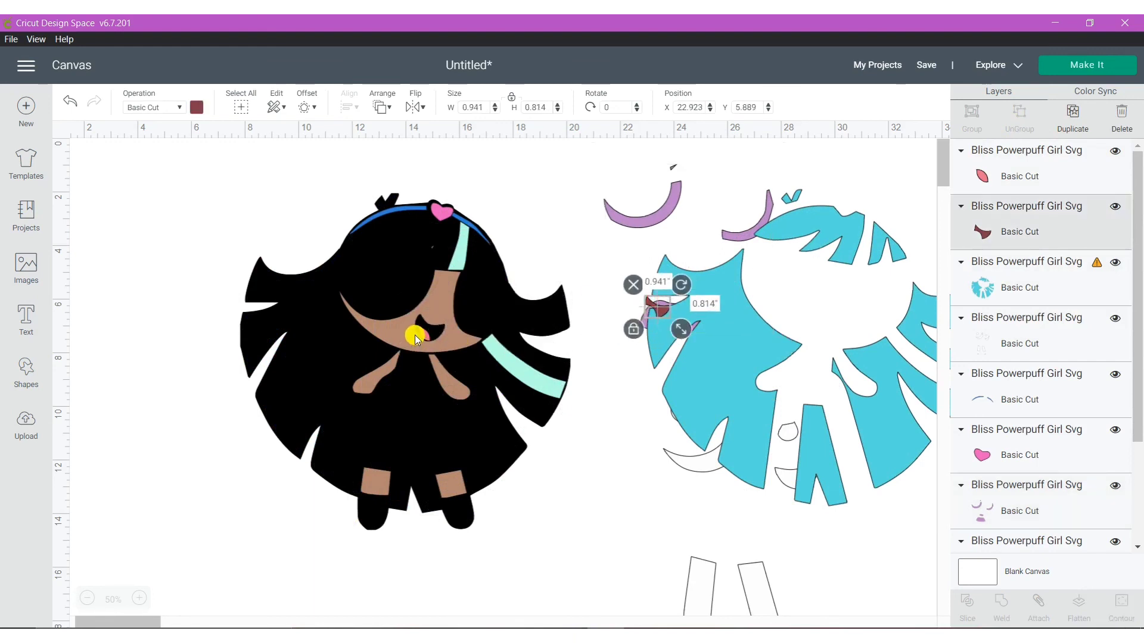
drag(426, 336, 573, 275)
drag(449, 284, 671, 244)
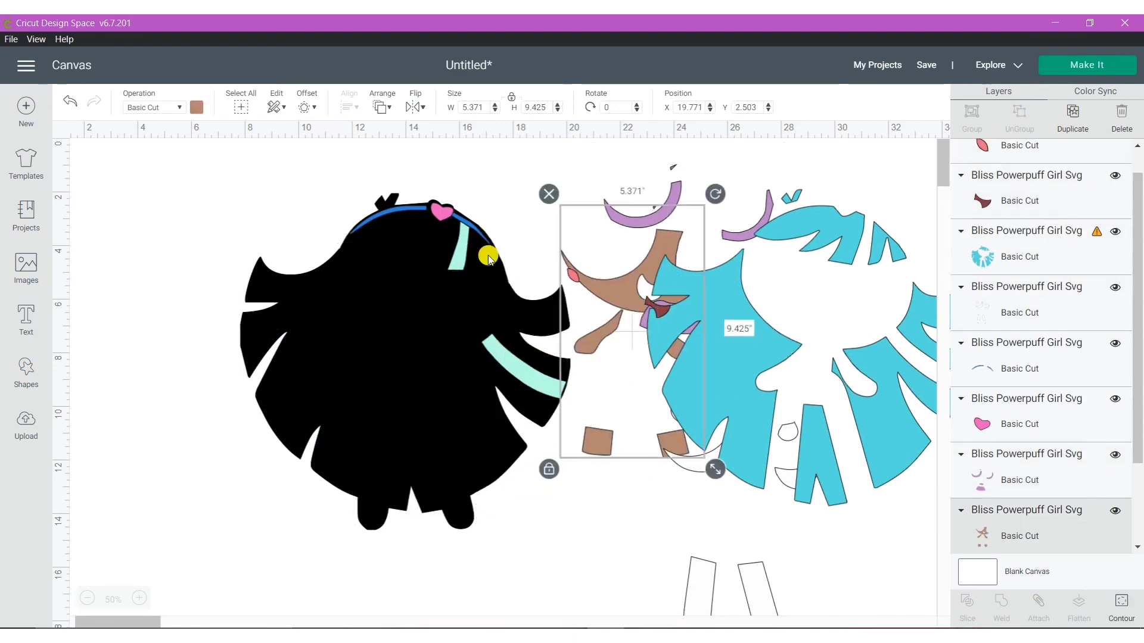
drag(450, 260, 578, 215)
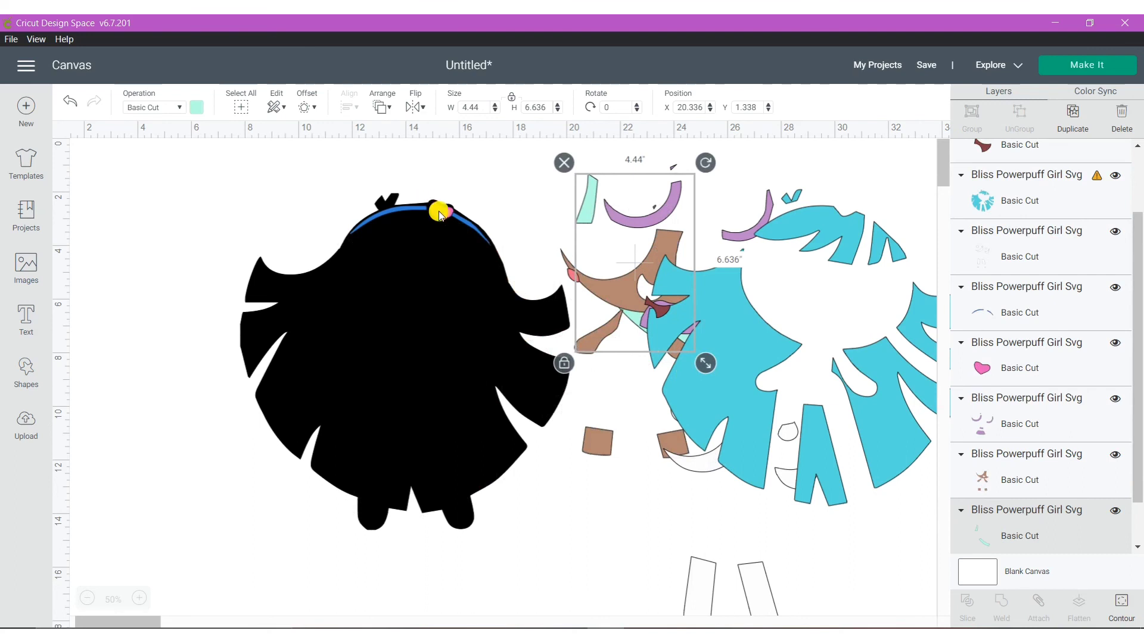
drag(439, 214, 509, 181)
drag(441, 221, 522, 219)
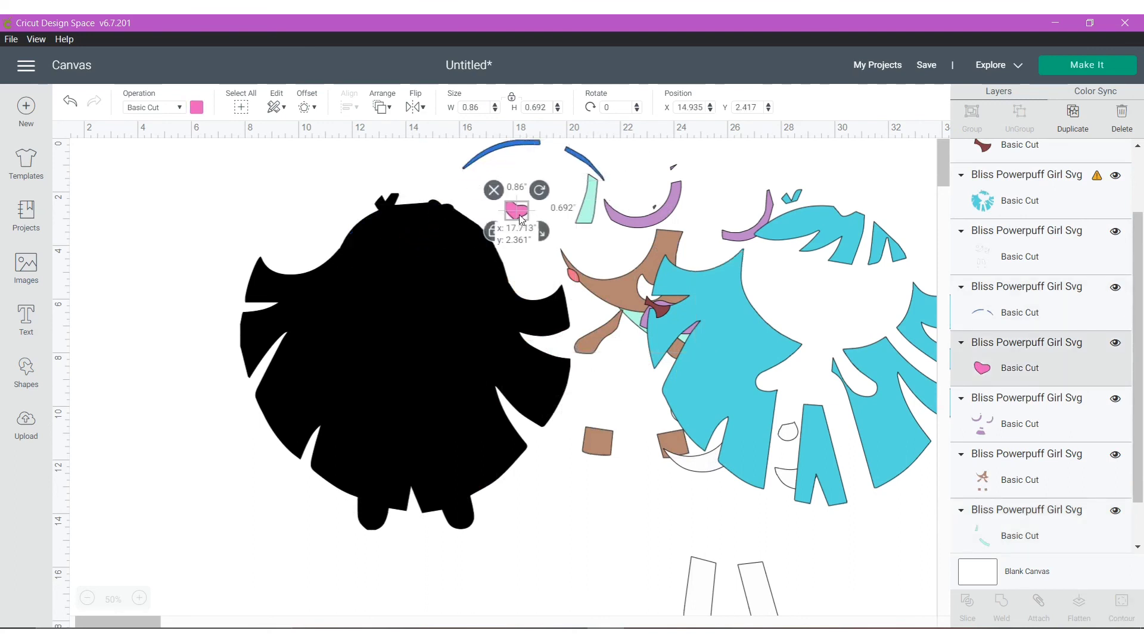
Step: Undo all the layer moves to reassemble the complete Bliss character
key(ctrl+z)
key(ctrl+z)
key(ctrl+z)
key(ctrl+z)
key(ctrl+z)
key(ctrl+z)
key(ctrl+z)
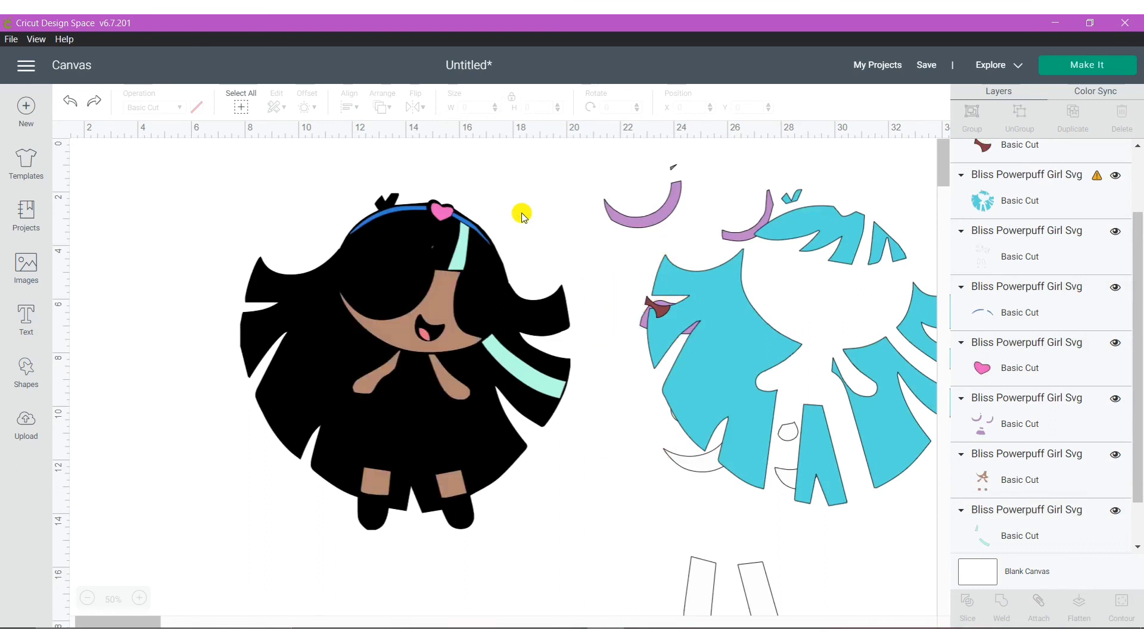
key(ctrl+z)
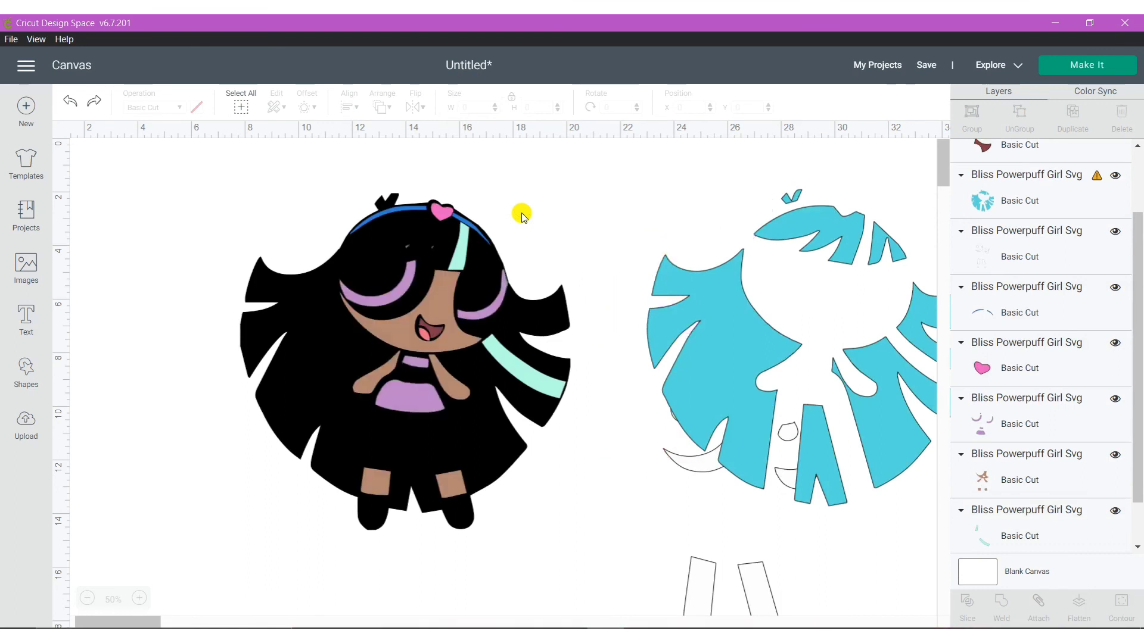
key(ctrl+z)
key(ctrl+z)
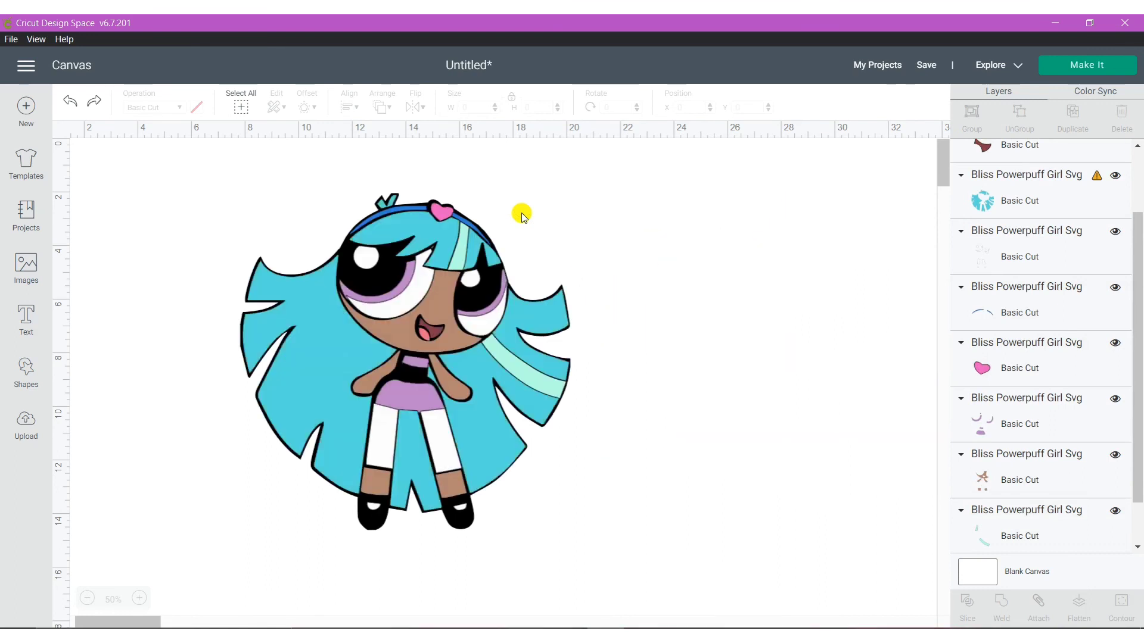